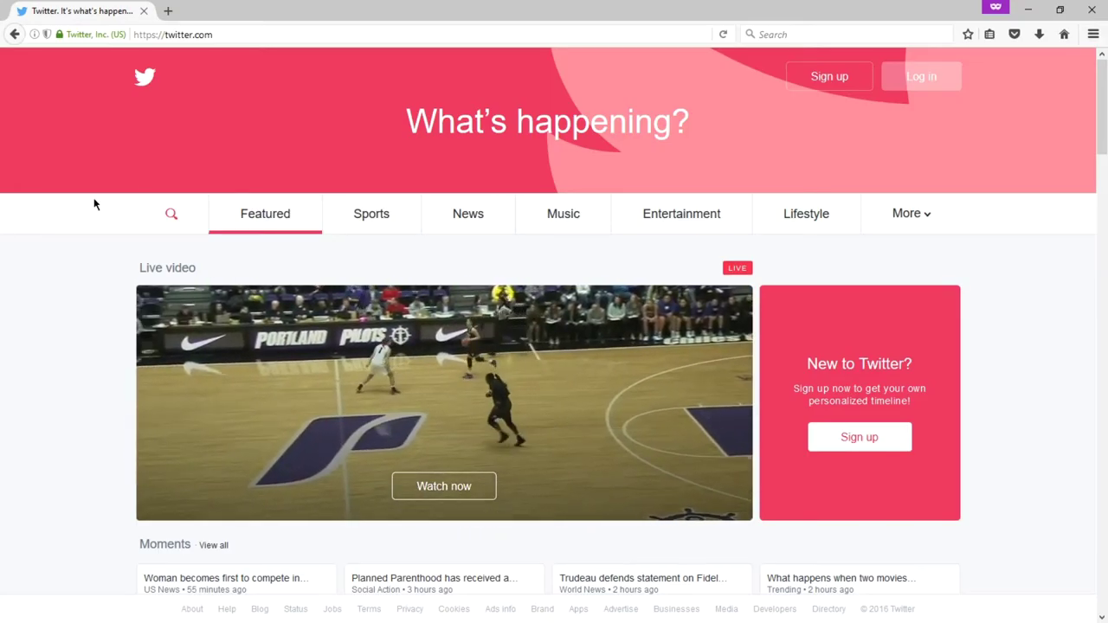
scroll(93, 201, down, 5)
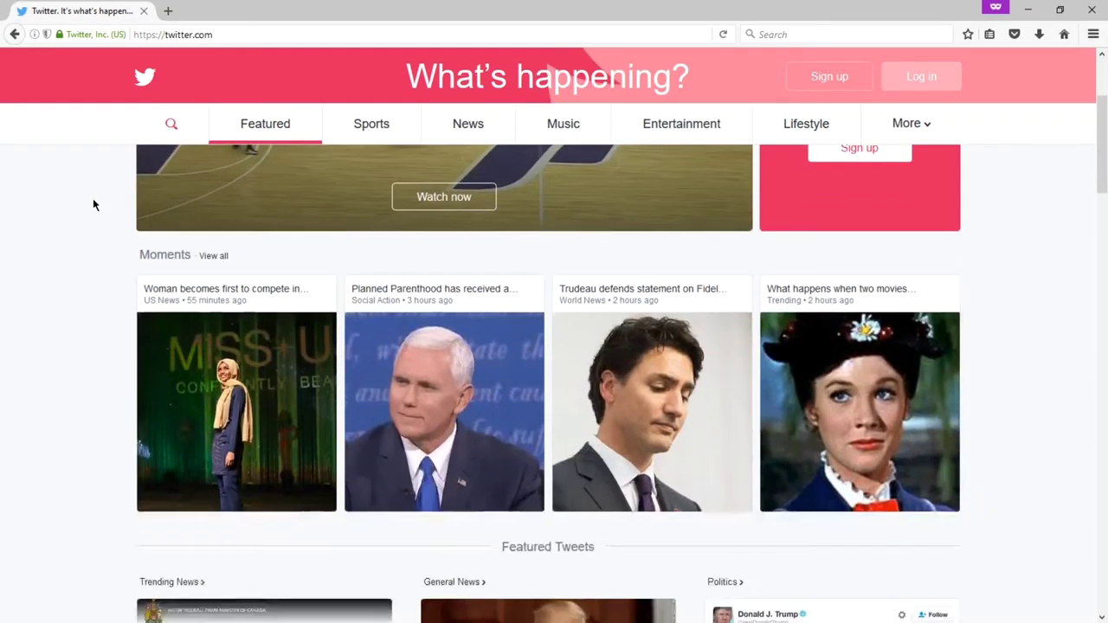
scroll(93, 204, down, 5)
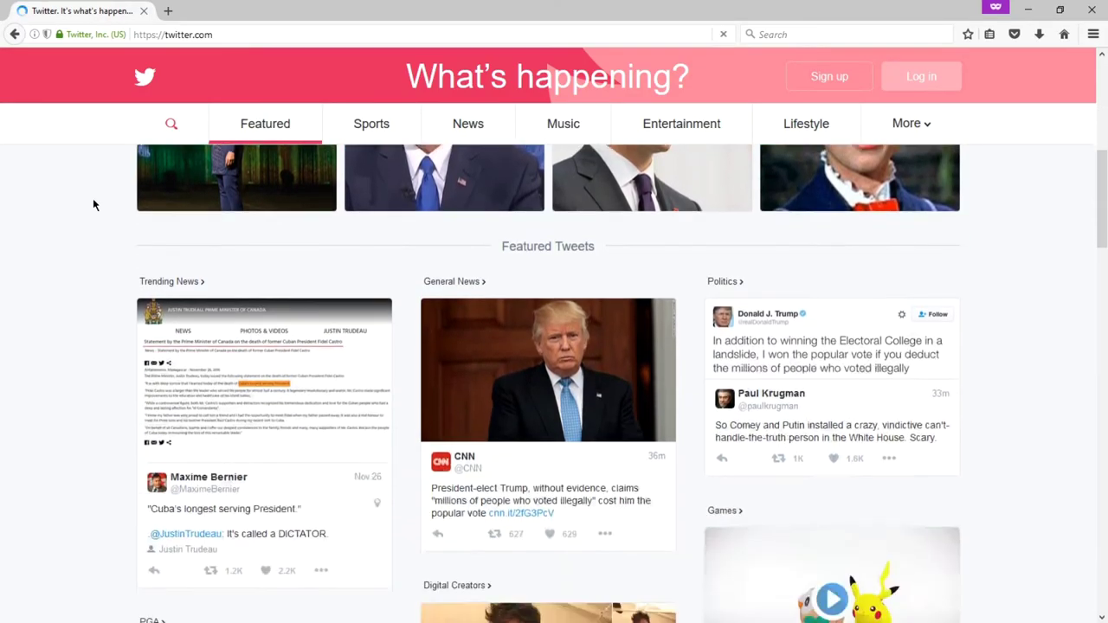
scroll(94, 201, down, 5)
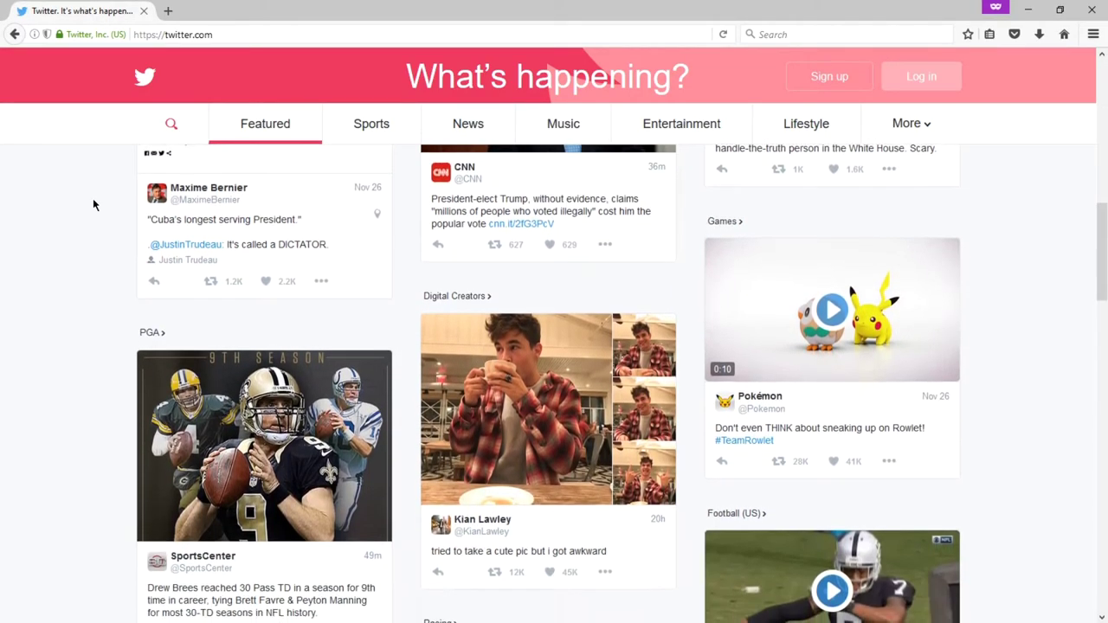
scroll(93, 204, up, 15)
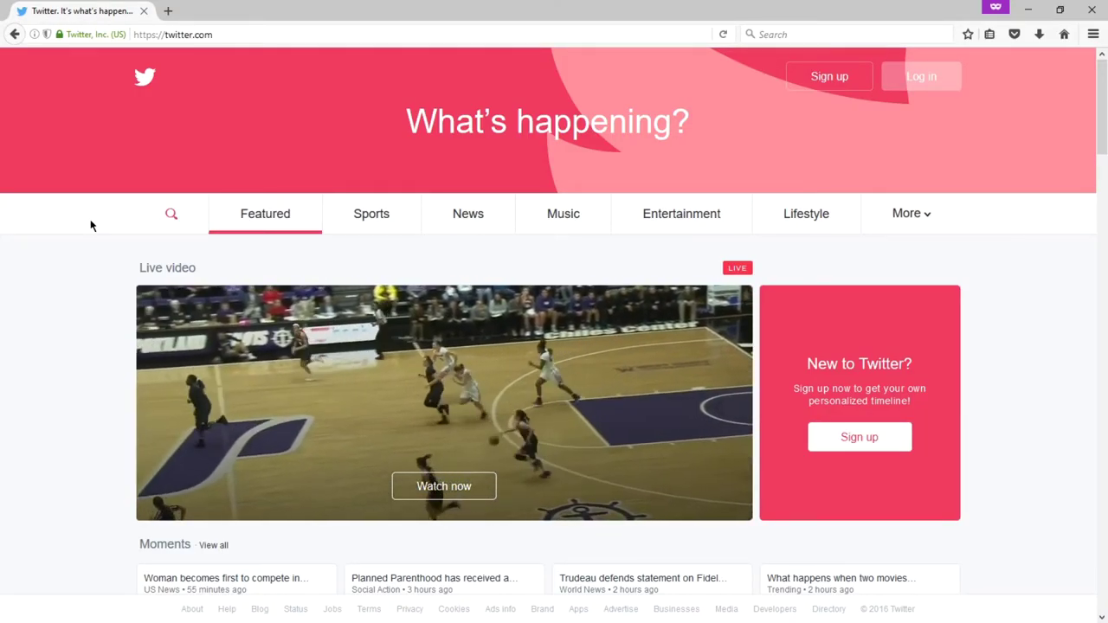
Step: Browse the featured tweets on the signed-out front page, then bring up the Join Twitter sign-up form
scroll(77, 227, down, 6)
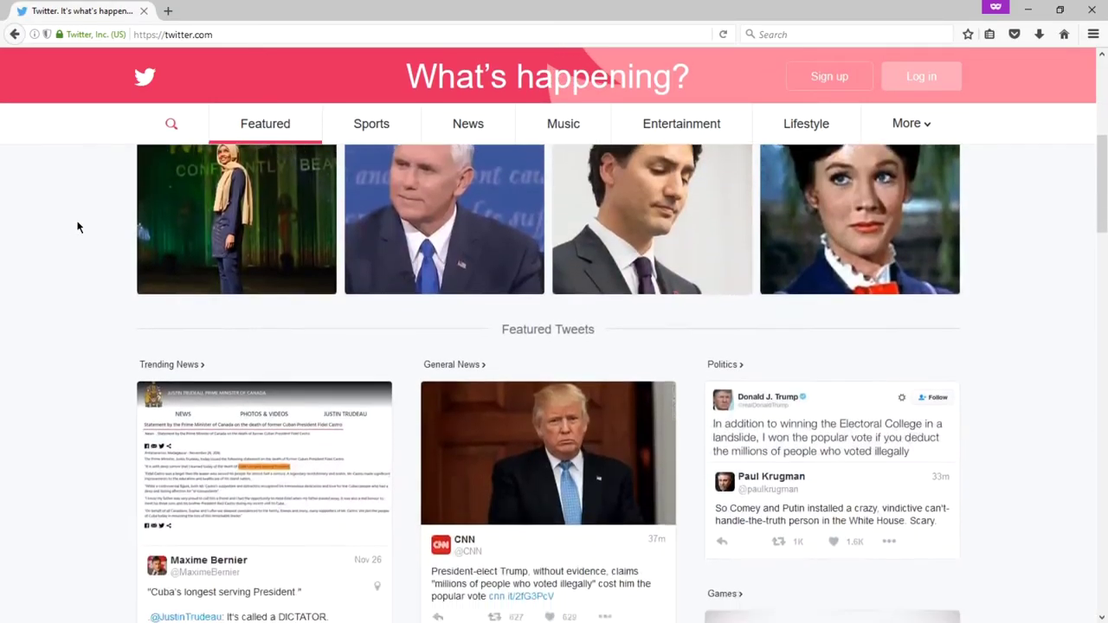
scroll(77, 227, down, 9)
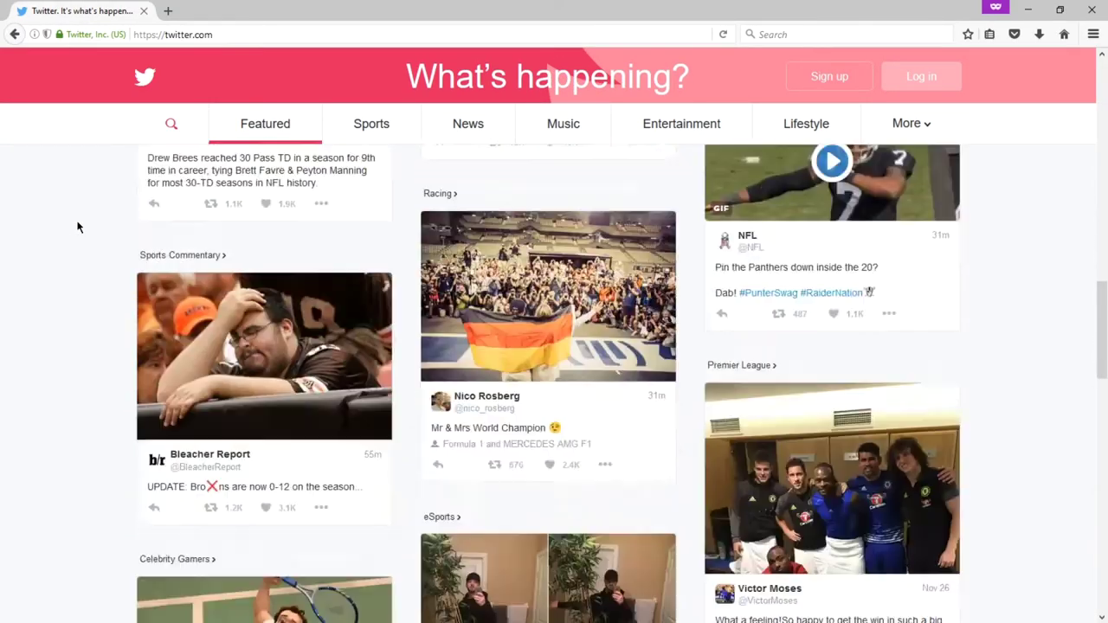
scroll(77, 227, down, 6)
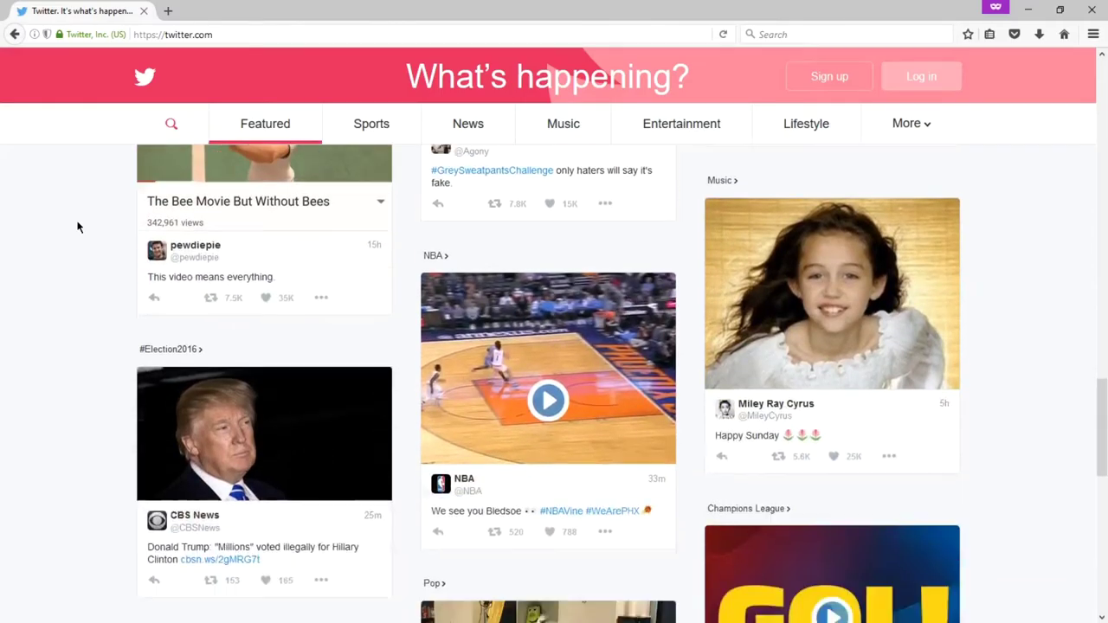
scroll(78, 226, down, 5)
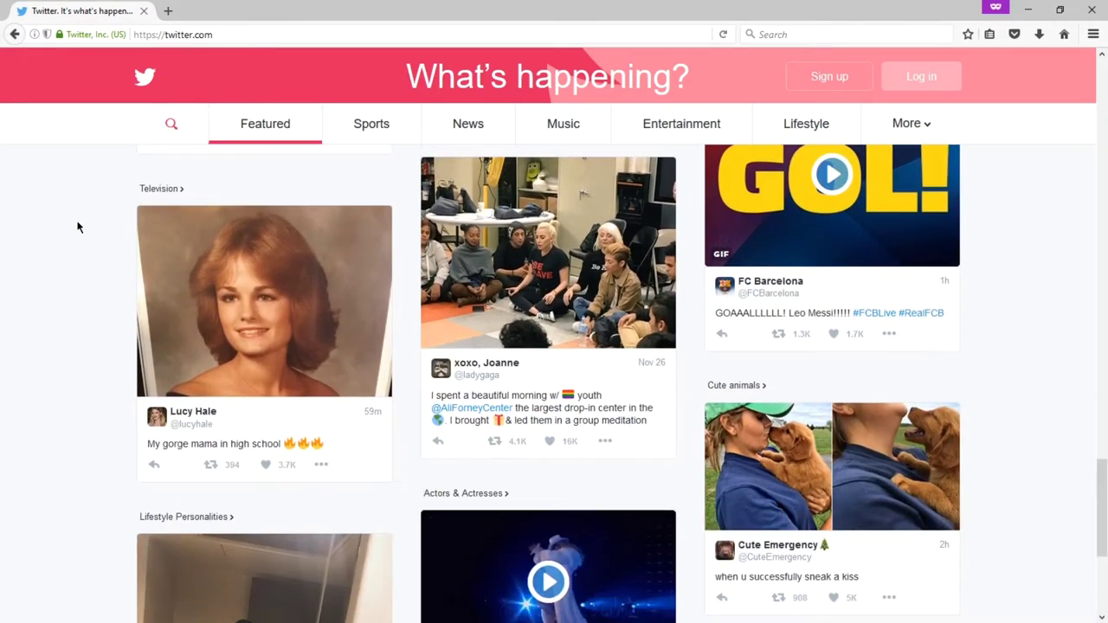
scroll(77, 227, down, 3)
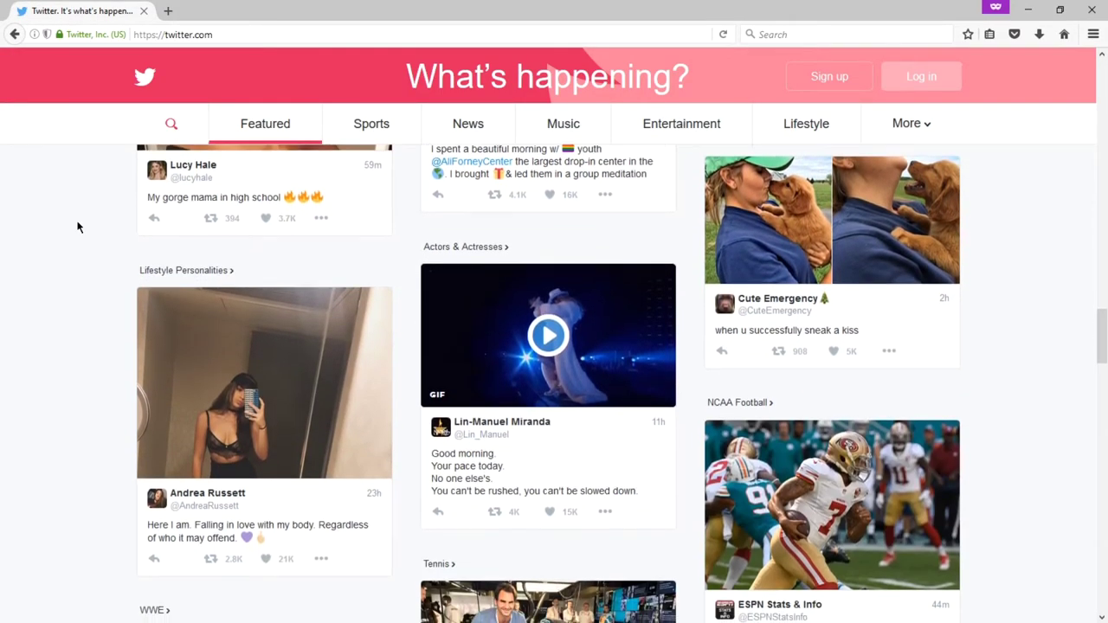
scroll(77, 227, down, 2)
scroll(77, 227, down, 7)
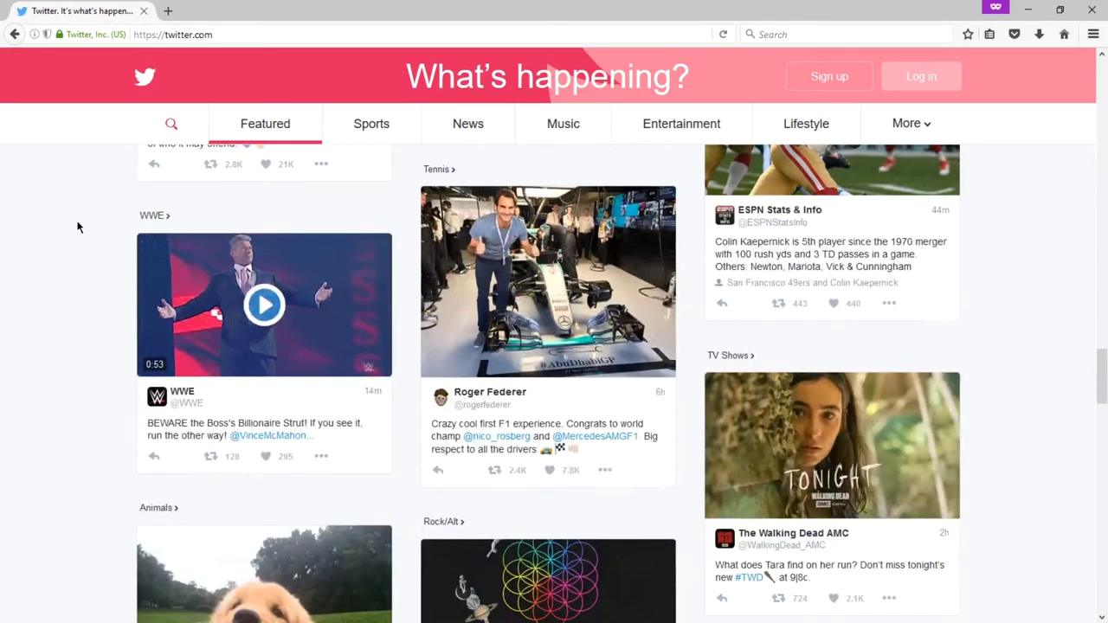
scroll(77, 227, down, 4)
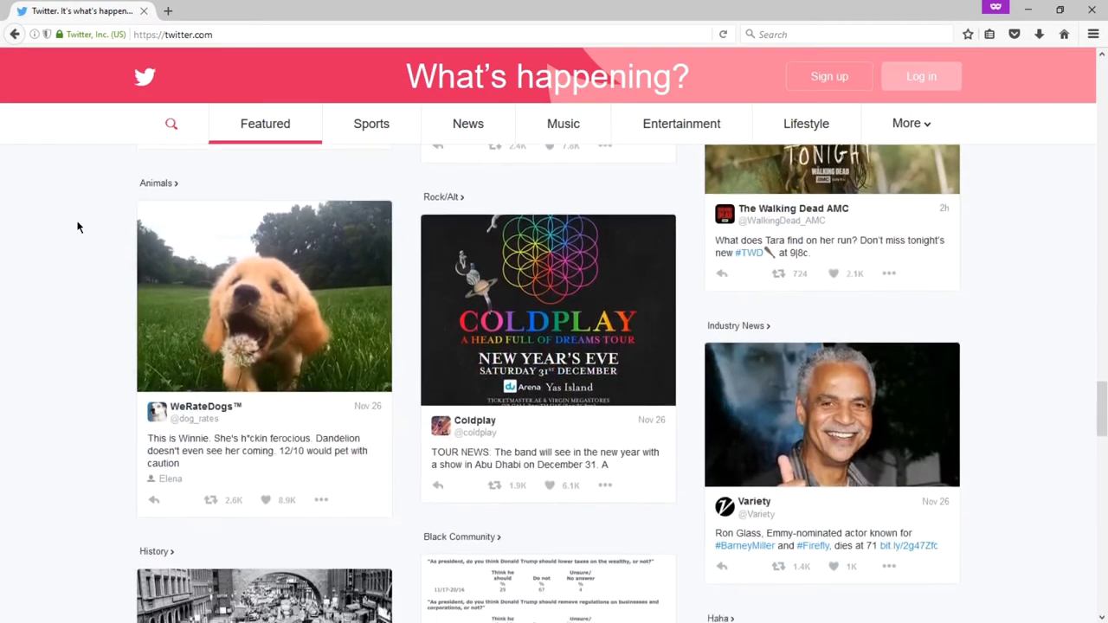
scroll(77, 226, down, 3)
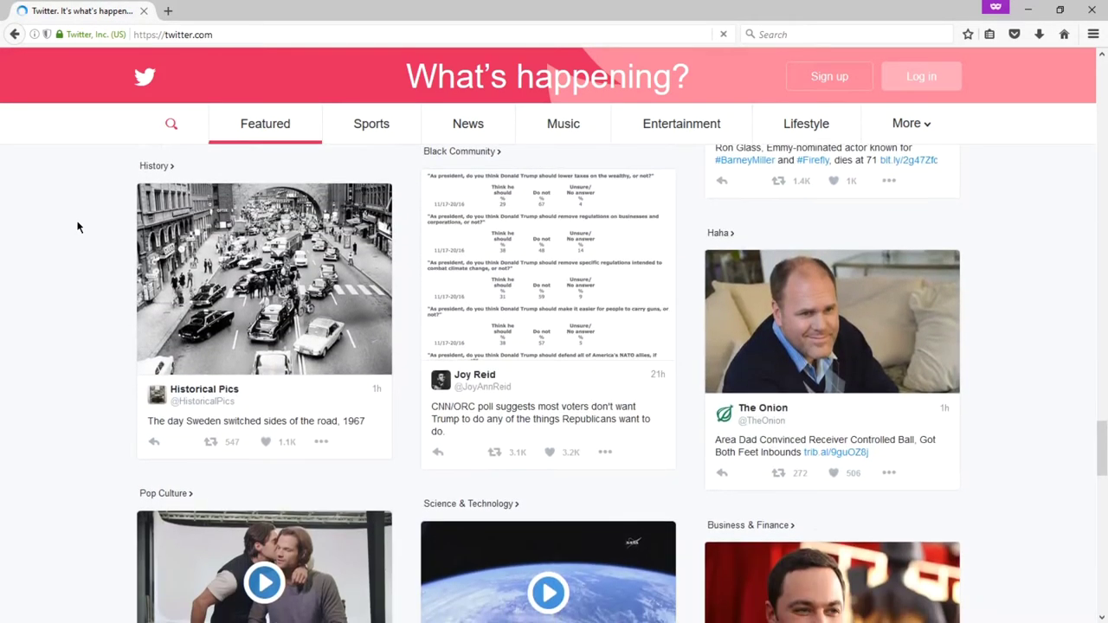
scroll(77, 227, down, 4)
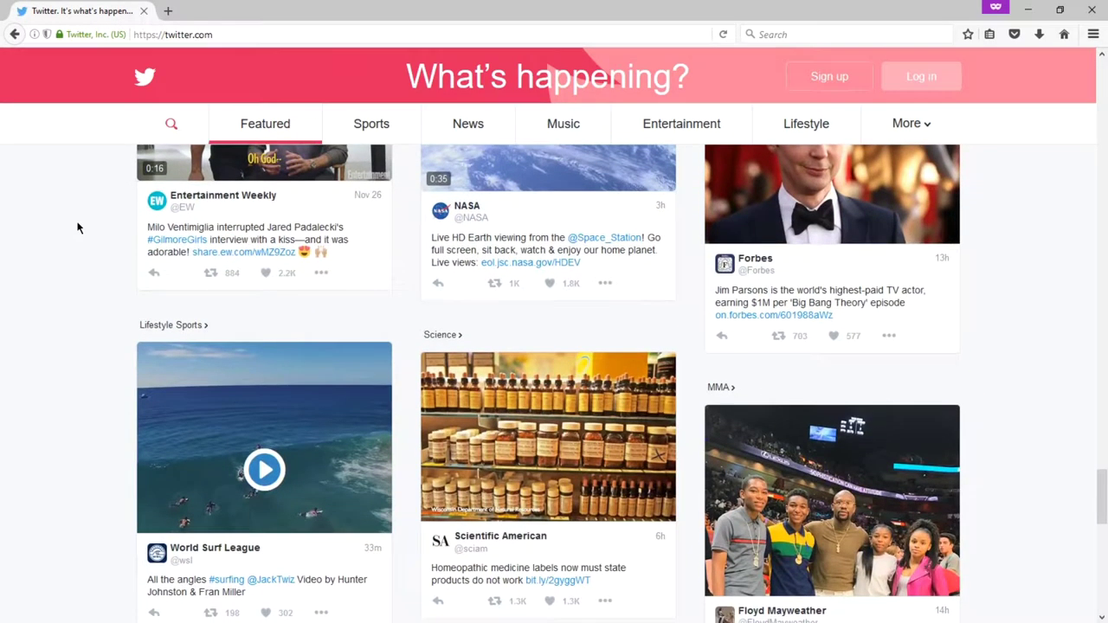
scroll(77, 227, down, 4)
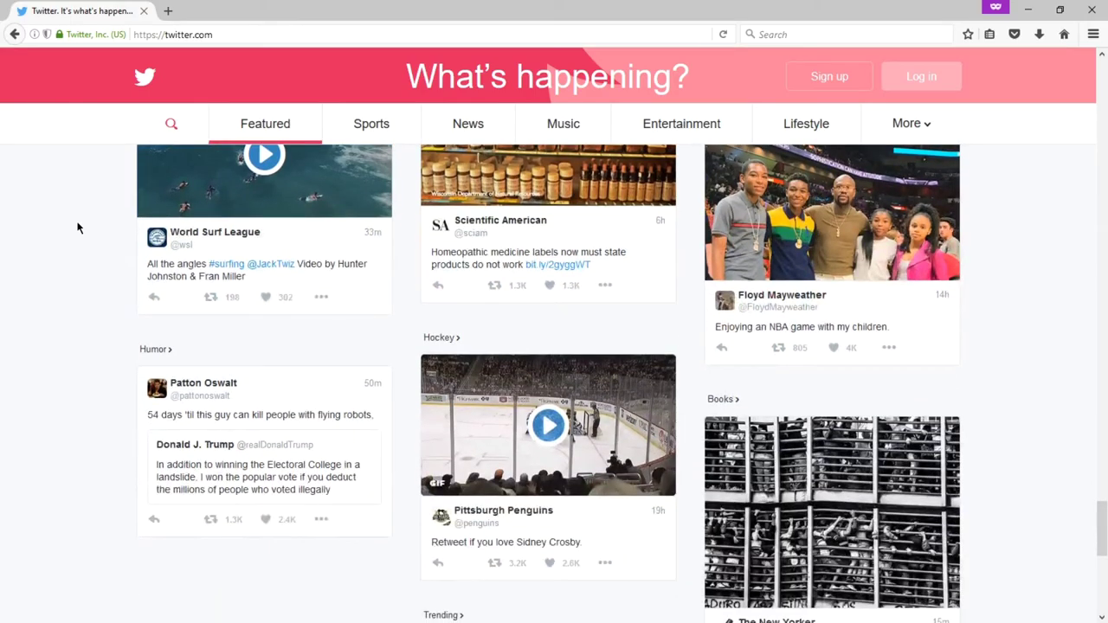
scroll(77, 227, down, 2)
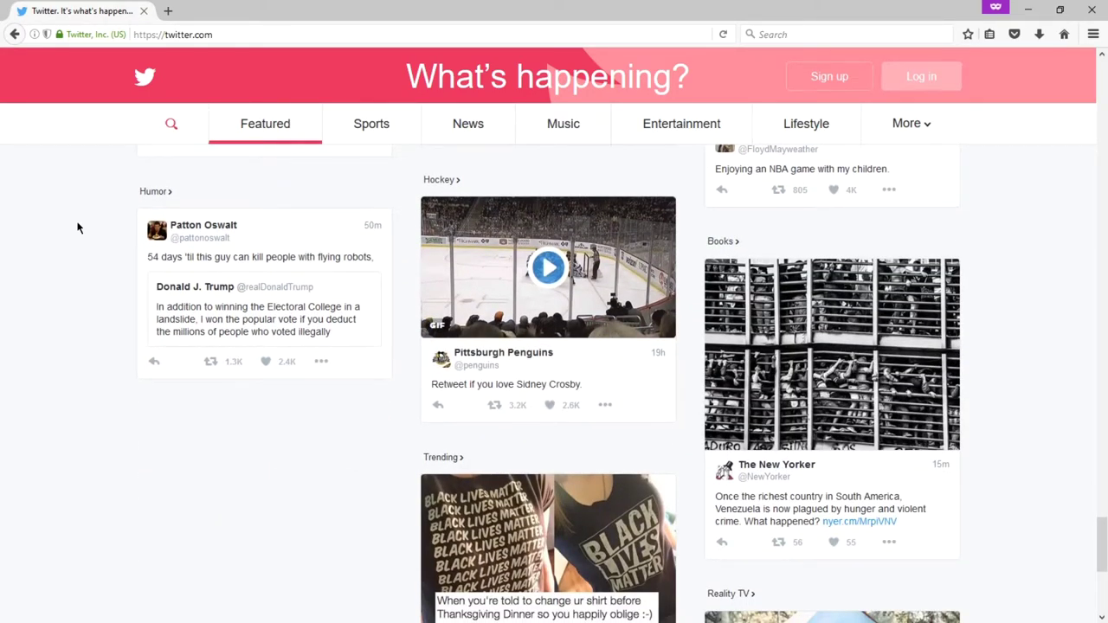
scroll(77, 227, down, 3)
scroll(77, 227, down, 3)
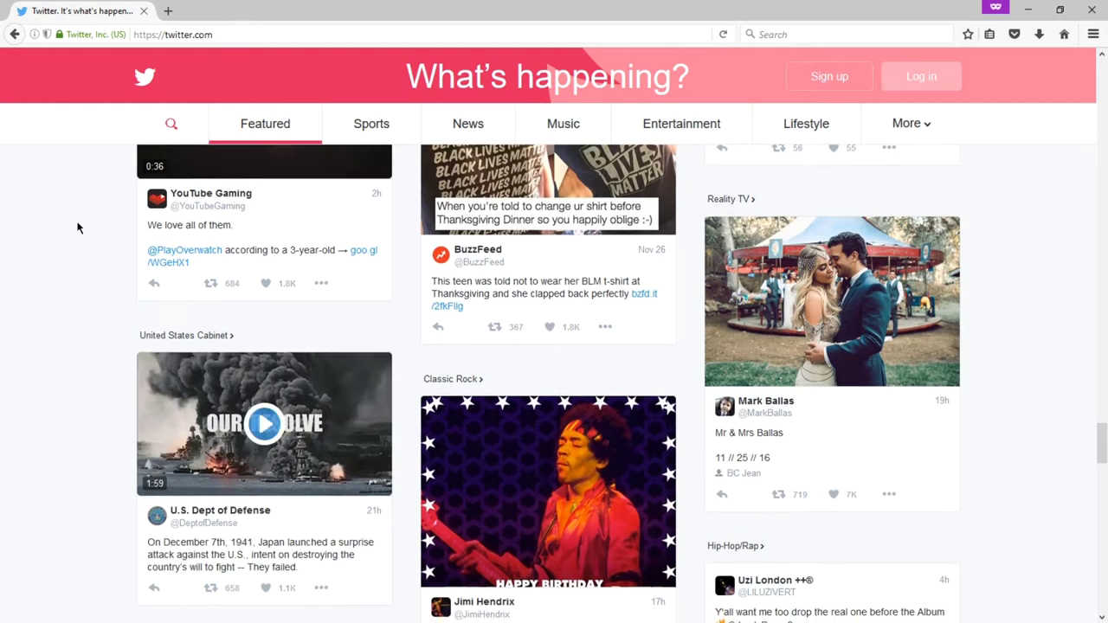
scroll(77, 227, down, 3)
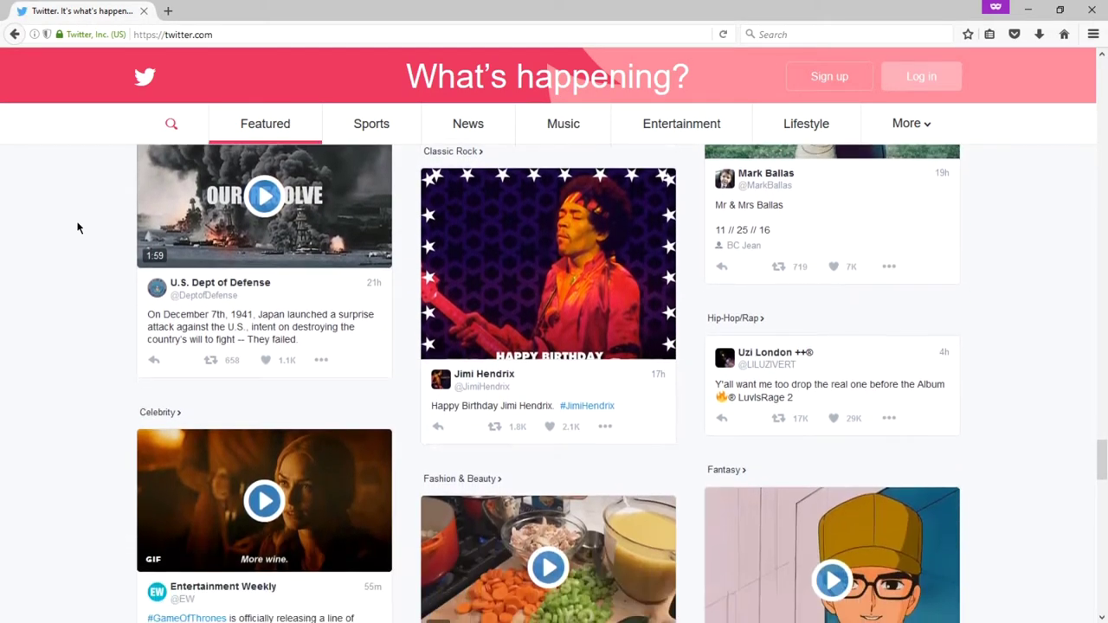
scroll(77, 226, down, 1)
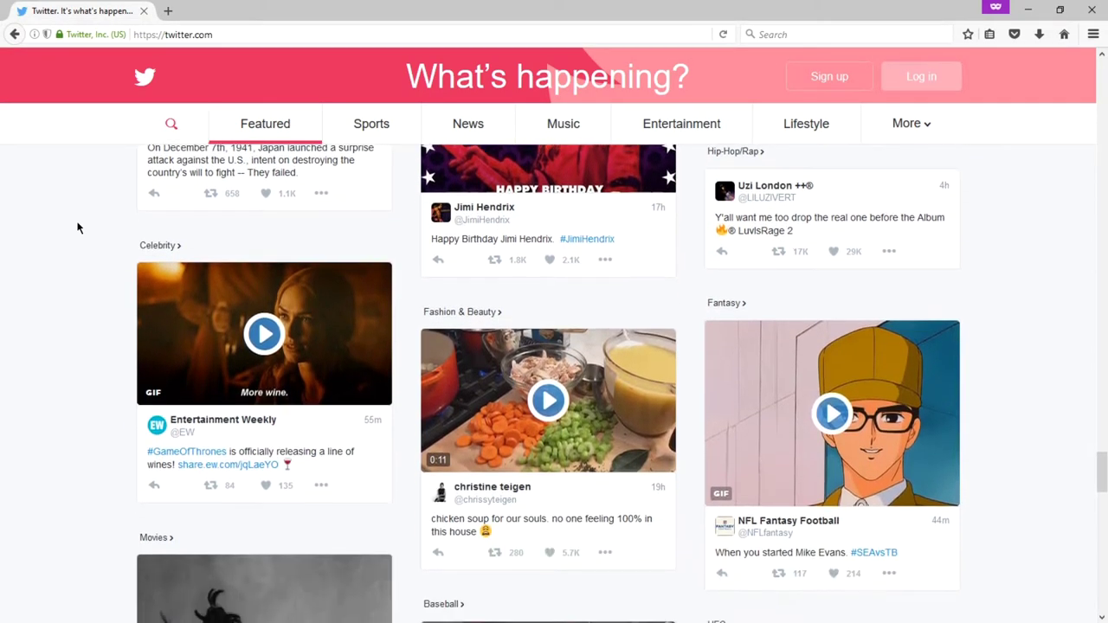
scroll(77, 227, down, 5)
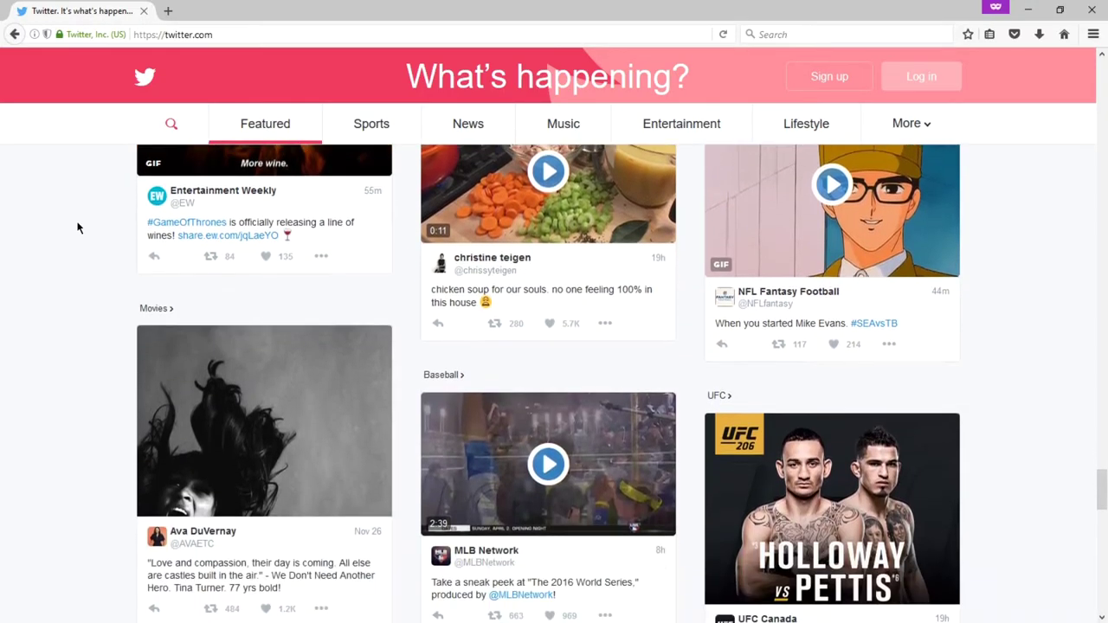
scroll(77, 227, down, 4)
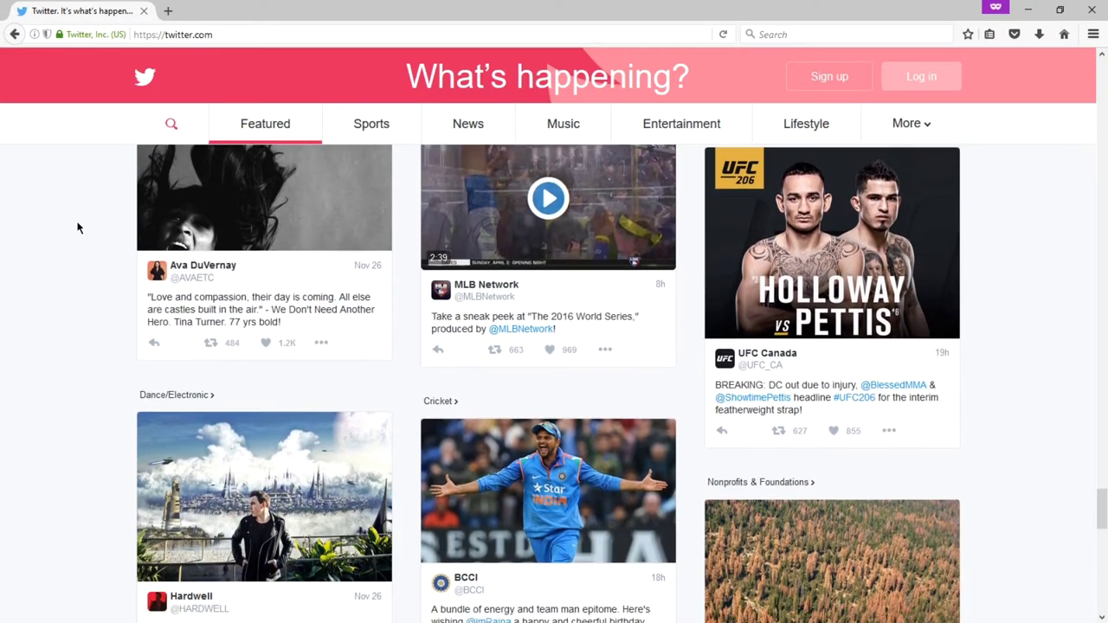
scroll(77, 227, down, 5)
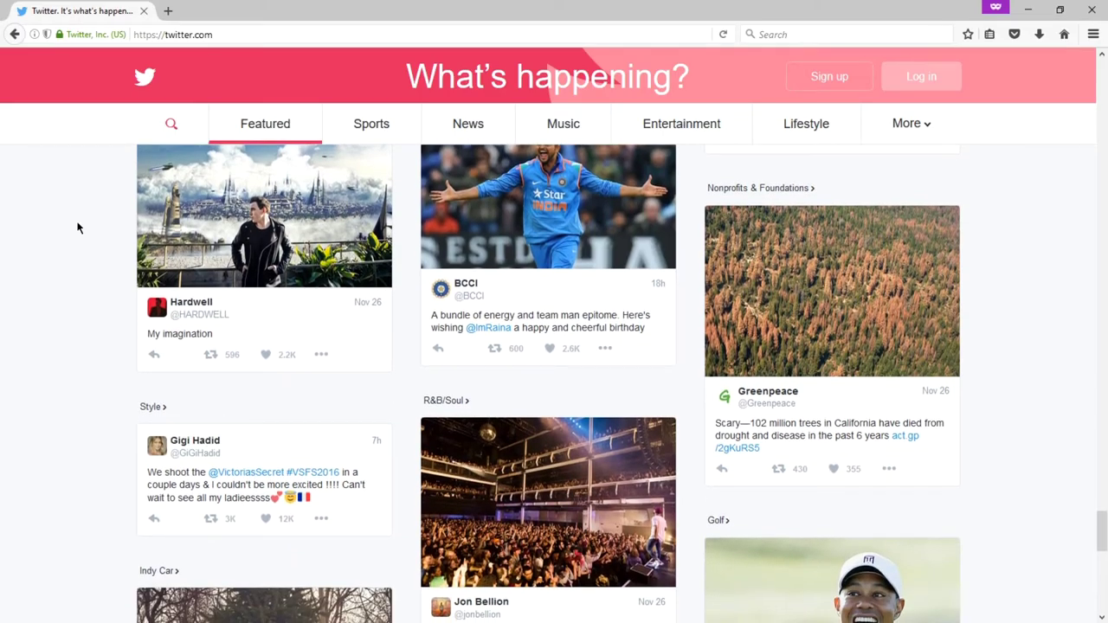
scroll(77, 227, down, 5)
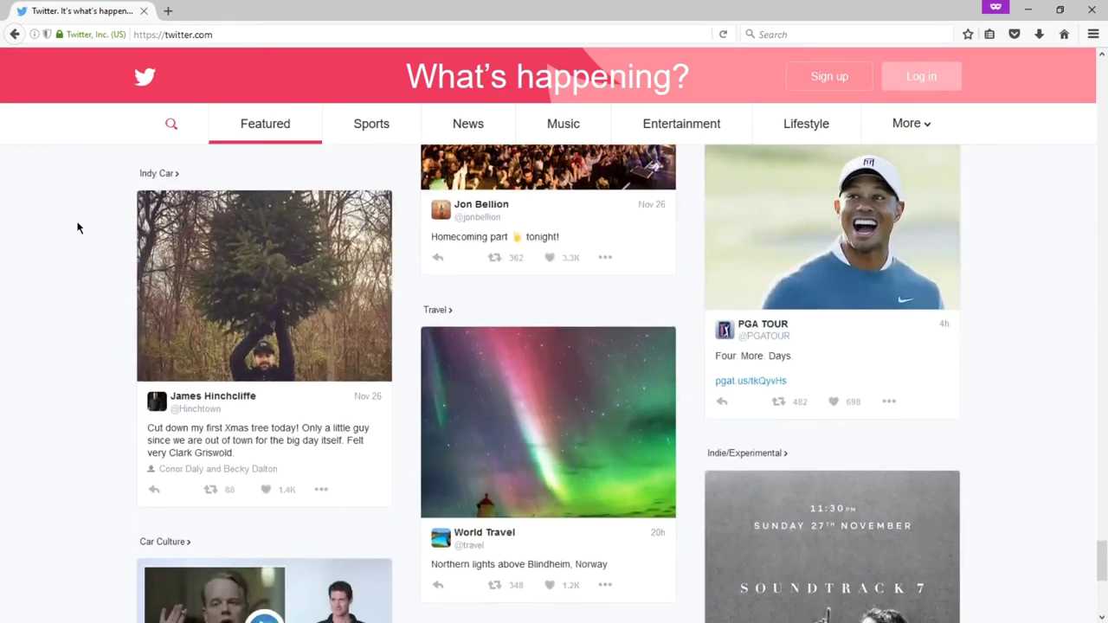
scroll(77, 227, down, 3)
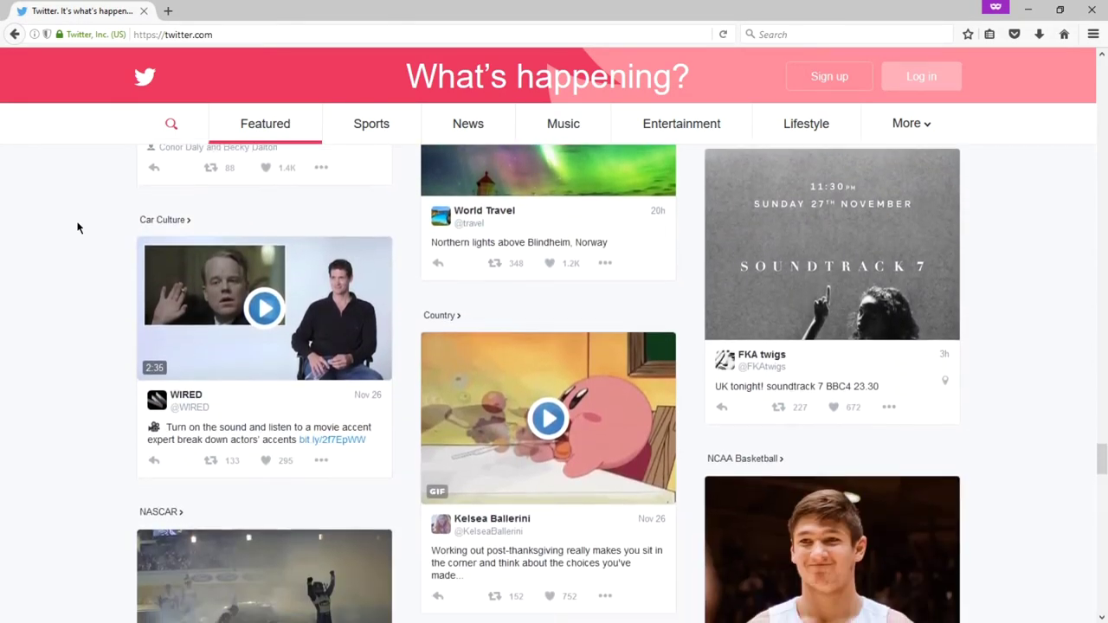
scroll(77, 227, down, 3)
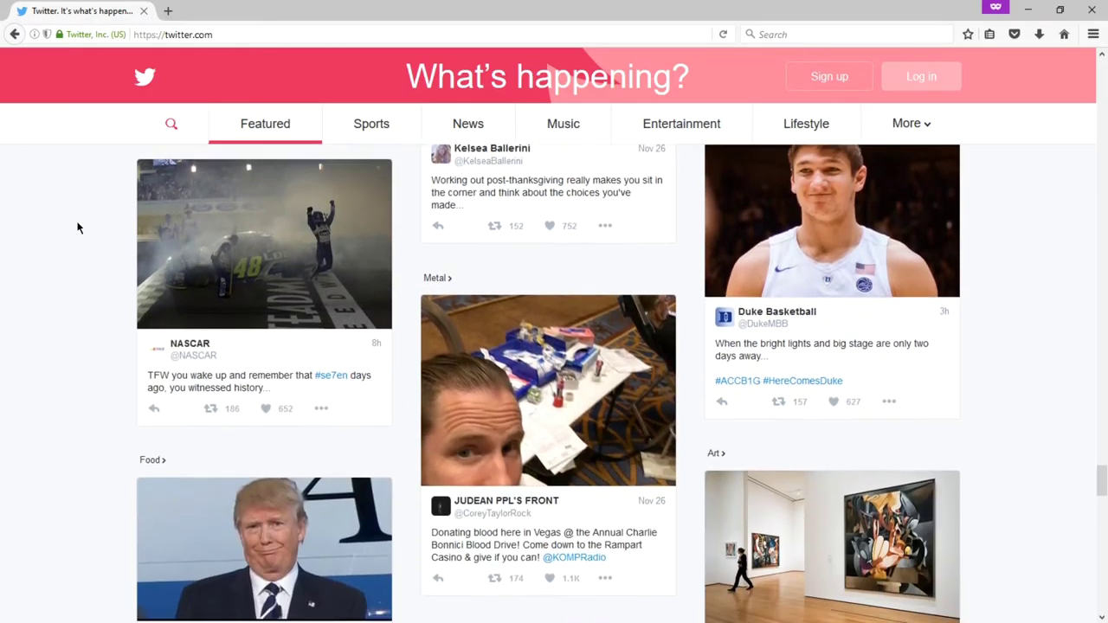
scroll(77, 226, down, 1)
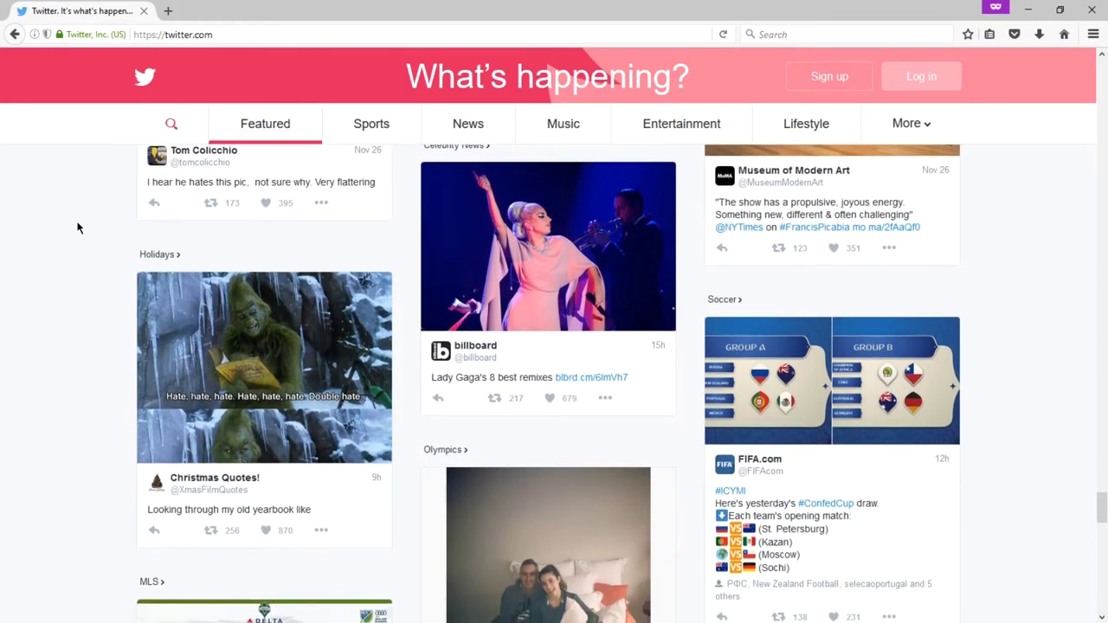
scroll(77, 227, down, 6)
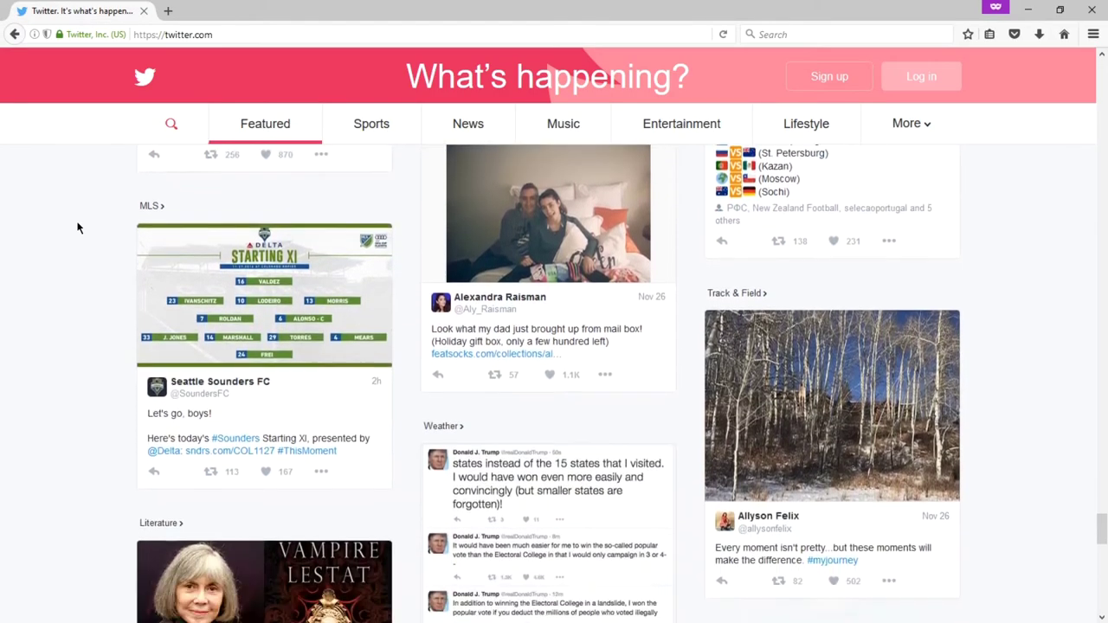
scroll(77, 227, down, 5)
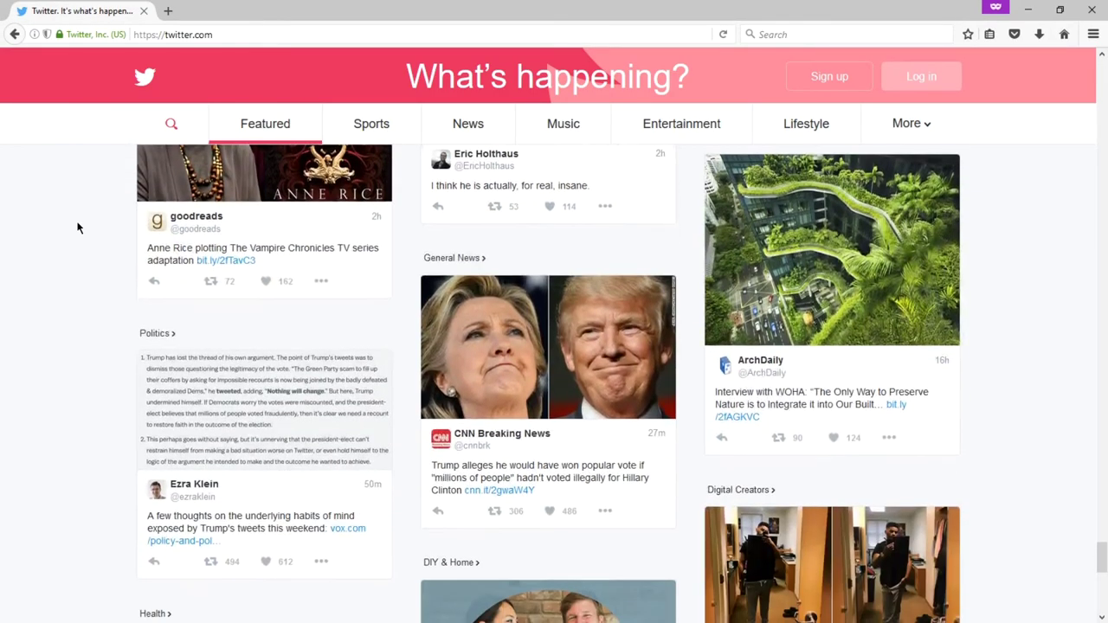
scroll(77, 227, down, 1)
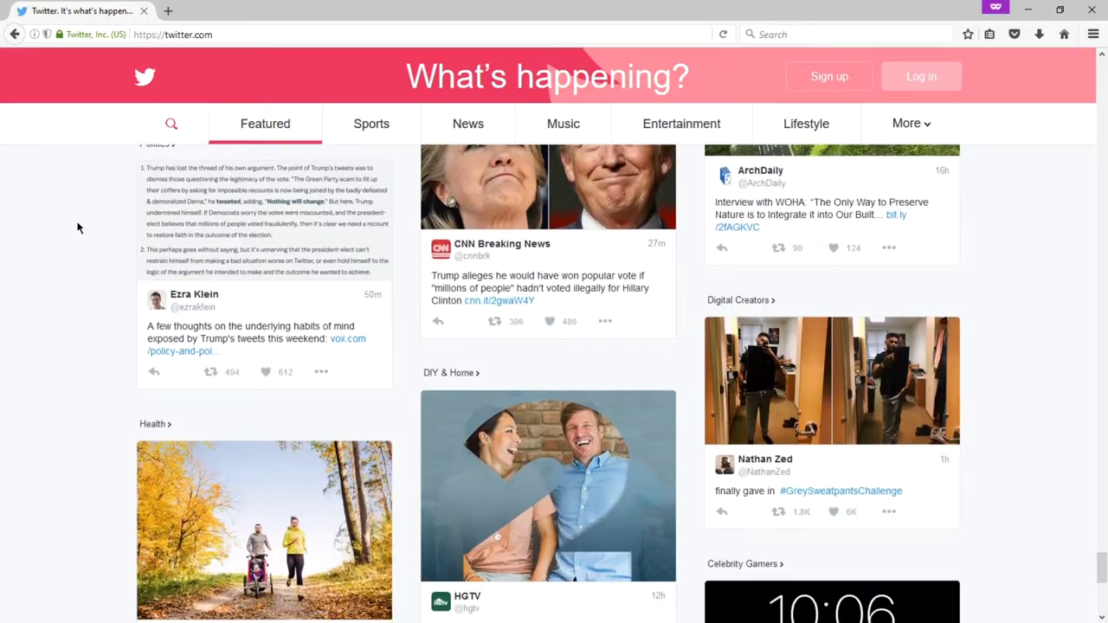
scroll(77, 227, down, 8)
scroll(77, 227, down, 4)
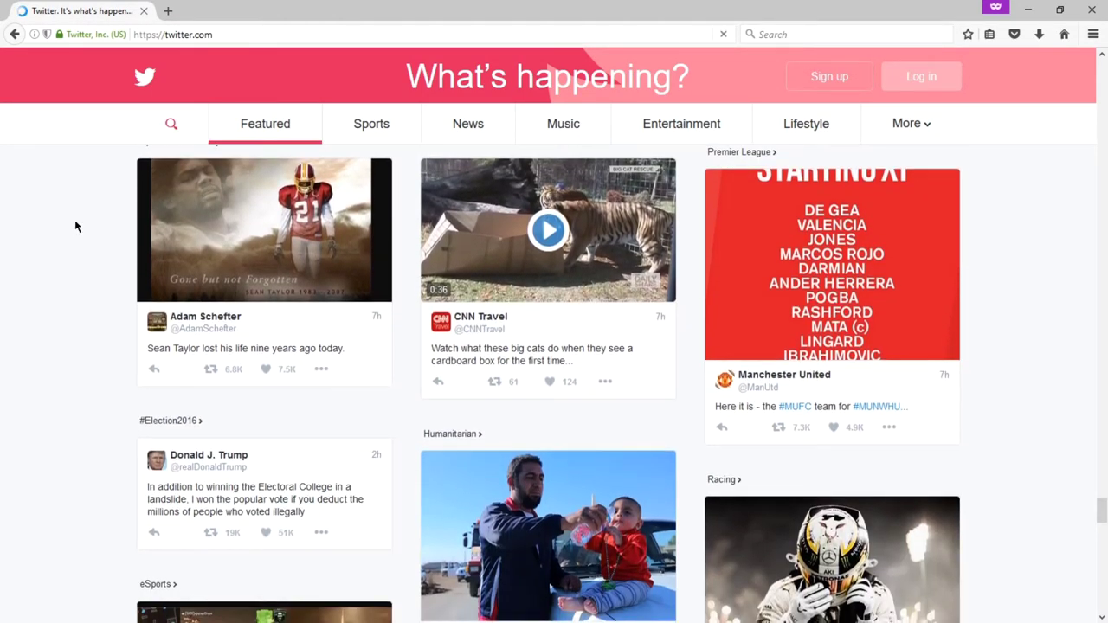
scroll(75, 227, down, 4)
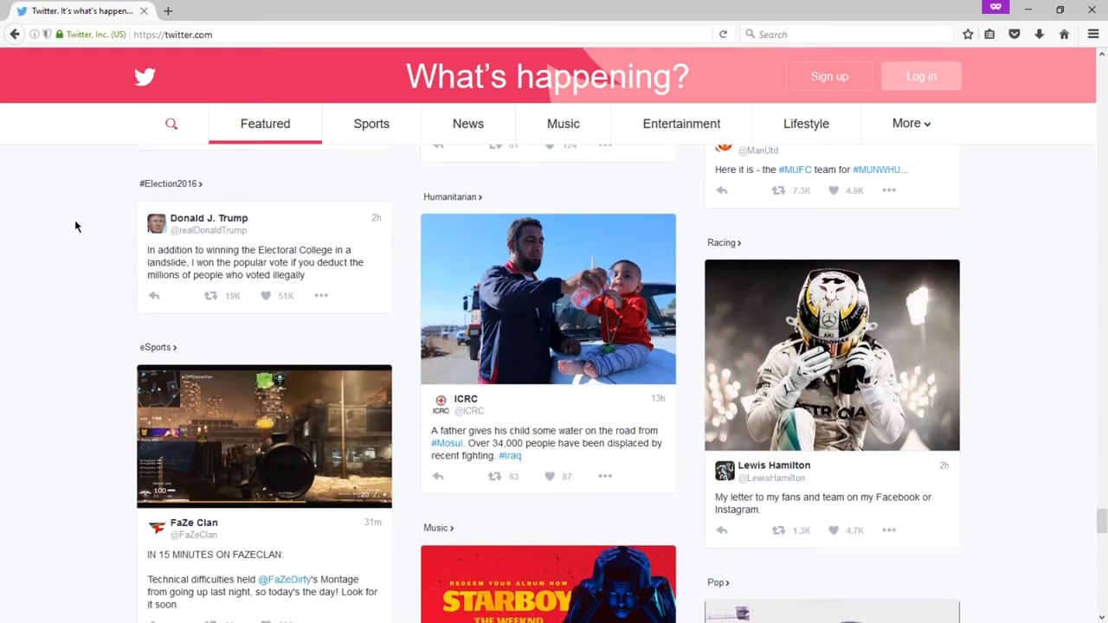
scroll(75, 227, down, 4)
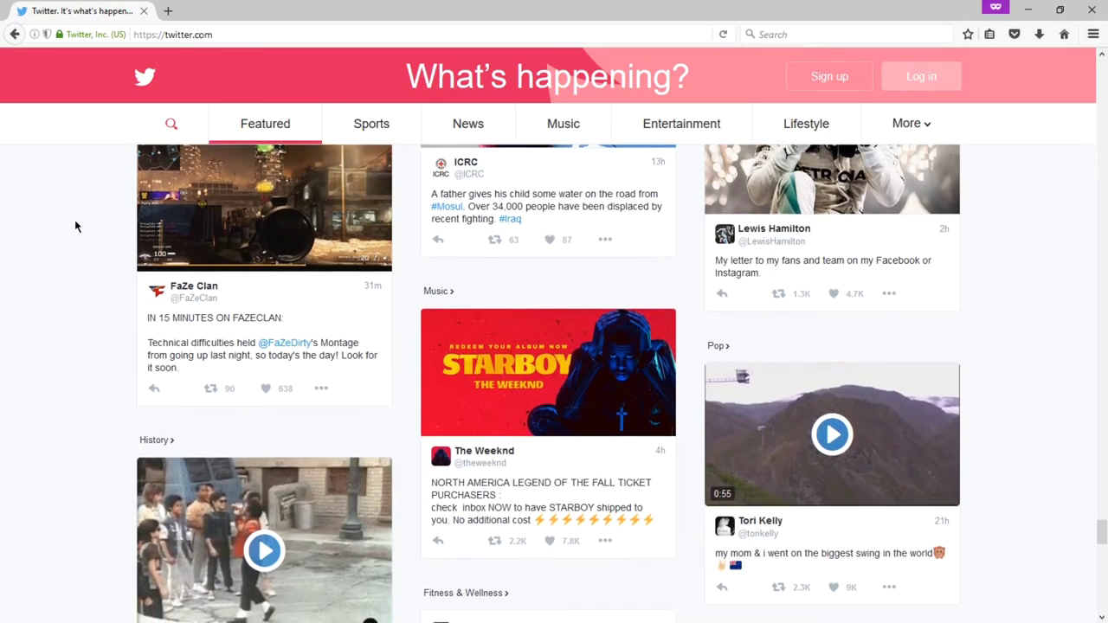
scroll(76, 226, down, 2)
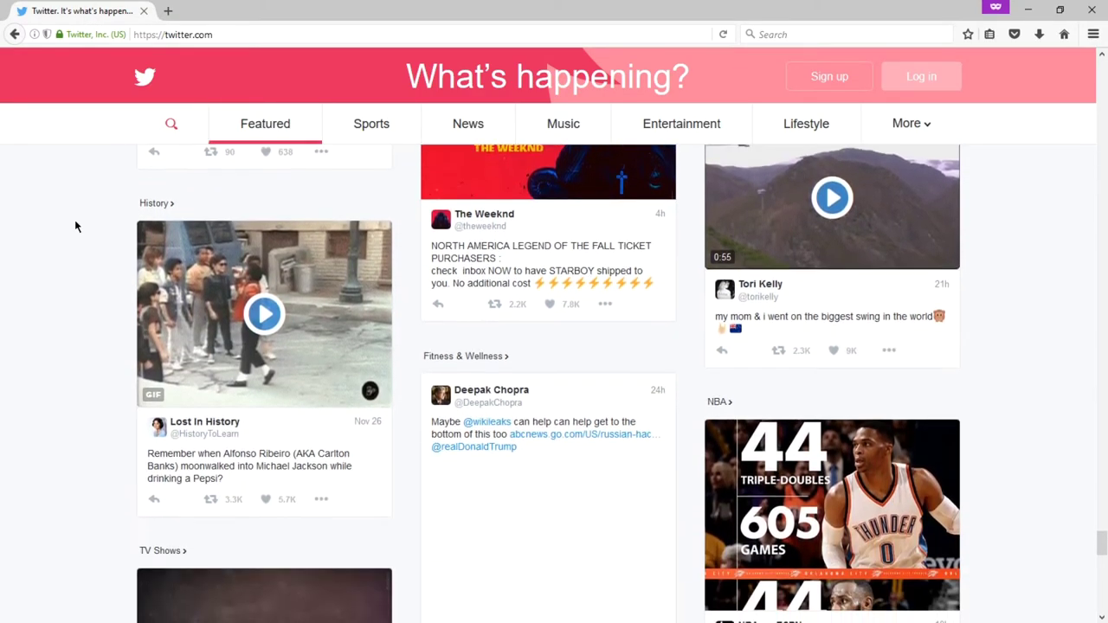
scroll(75, 227, down, 5)
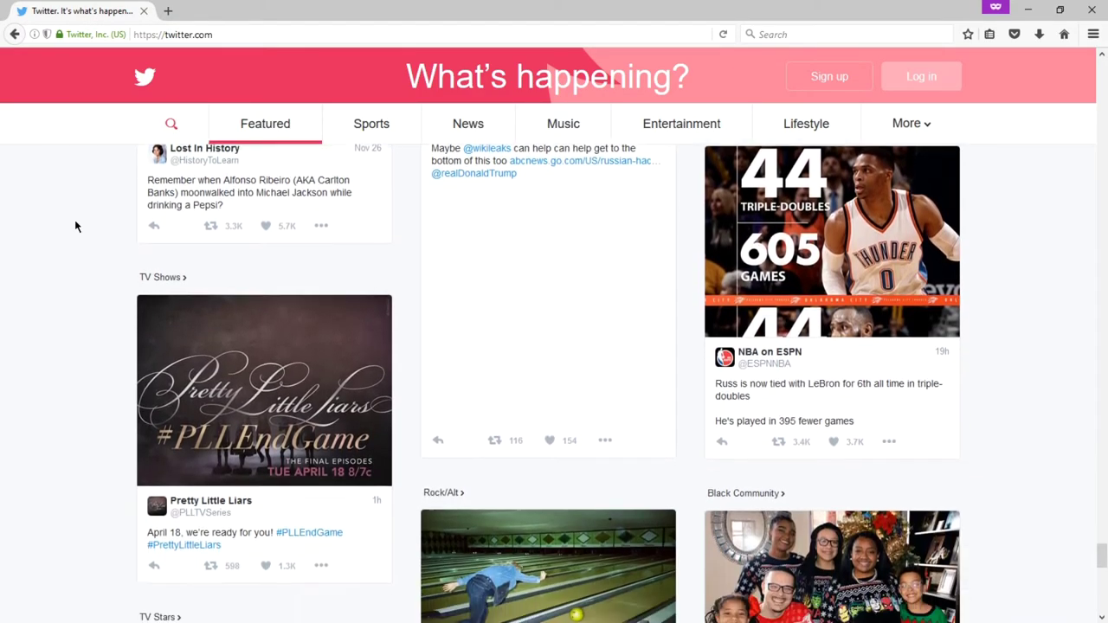
scroll(75, 227, down, 3)
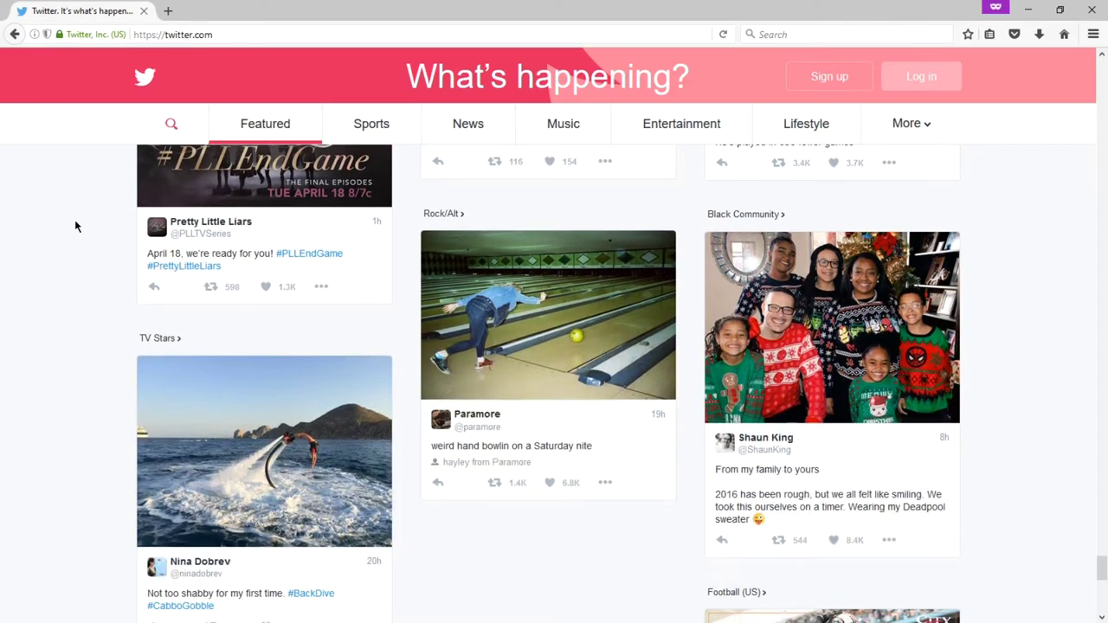
scroll(75, 226, down, 3)
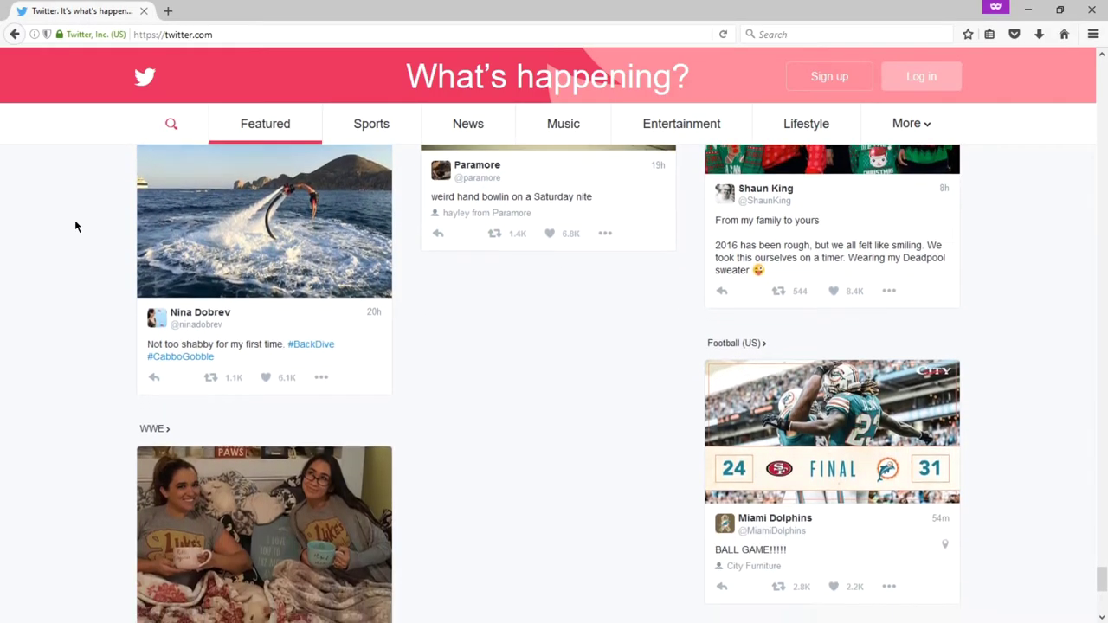
scroll(75, 227, down, 3)
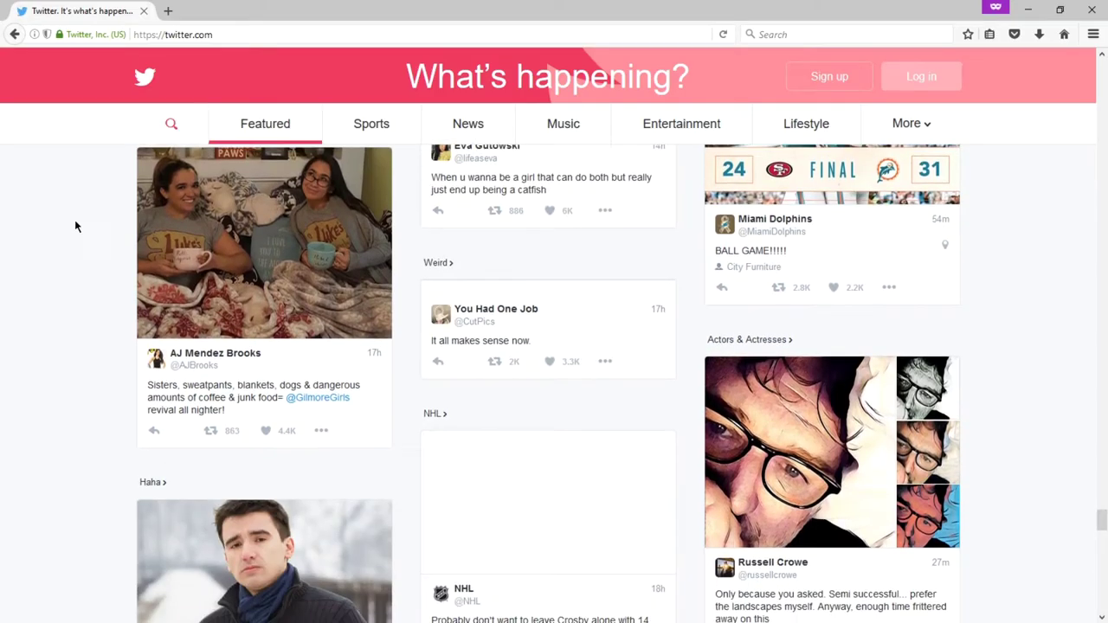
scroll(72, 225, down, 2)
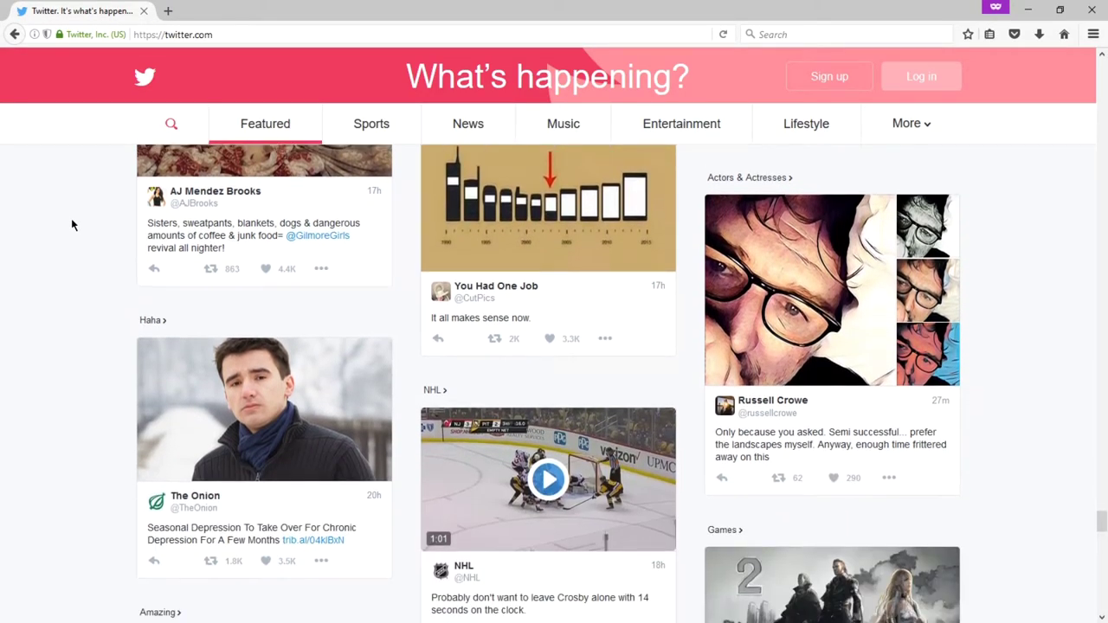
scroll(72, 225, down, 1)
scroll(72, 225, down, 1)
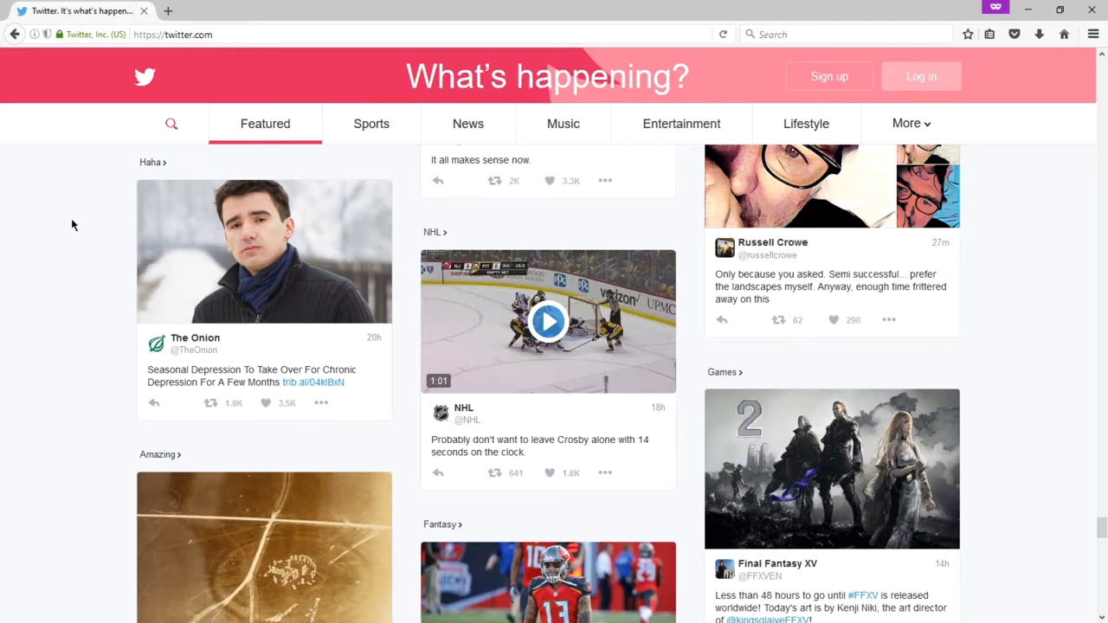
scroll(72, 225, down, 3)
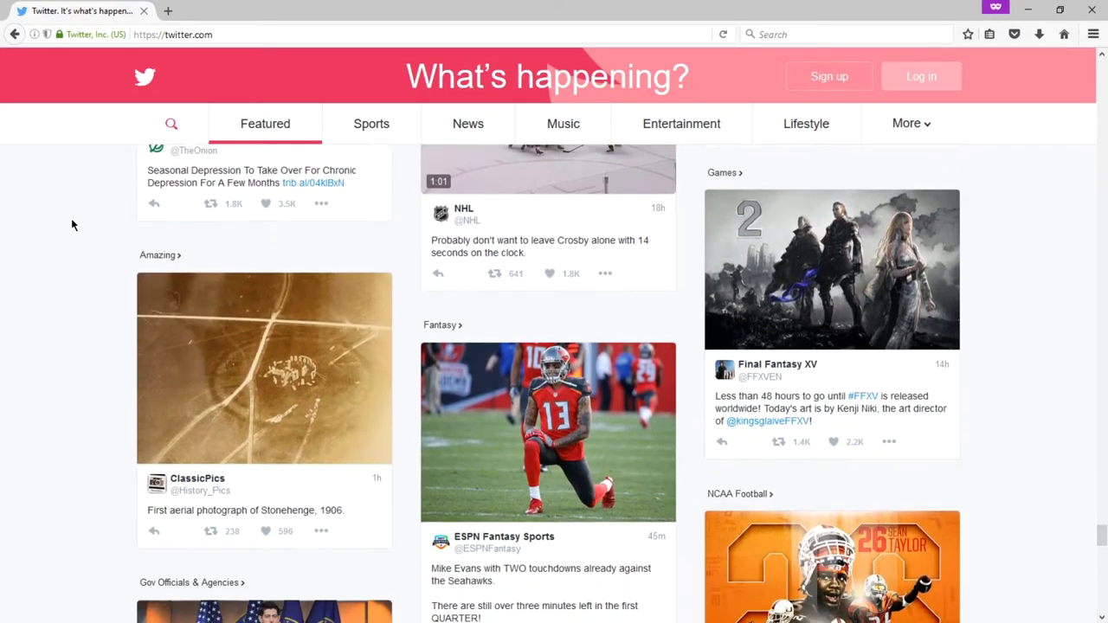
scroll(72, 225, down, 10)
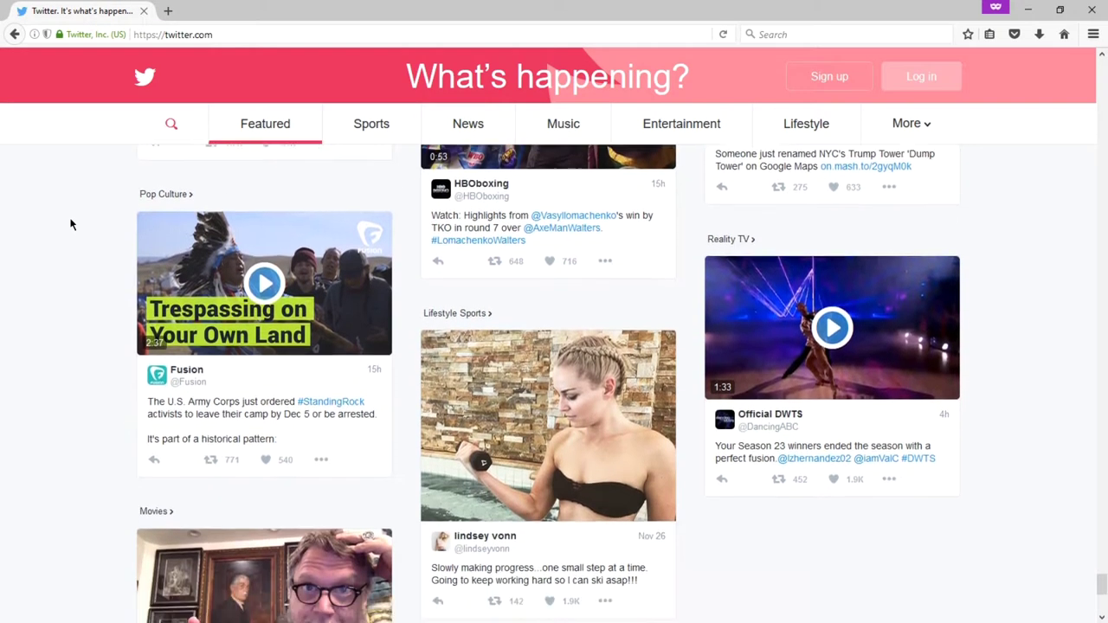
scroll(72, 225, down, 4)
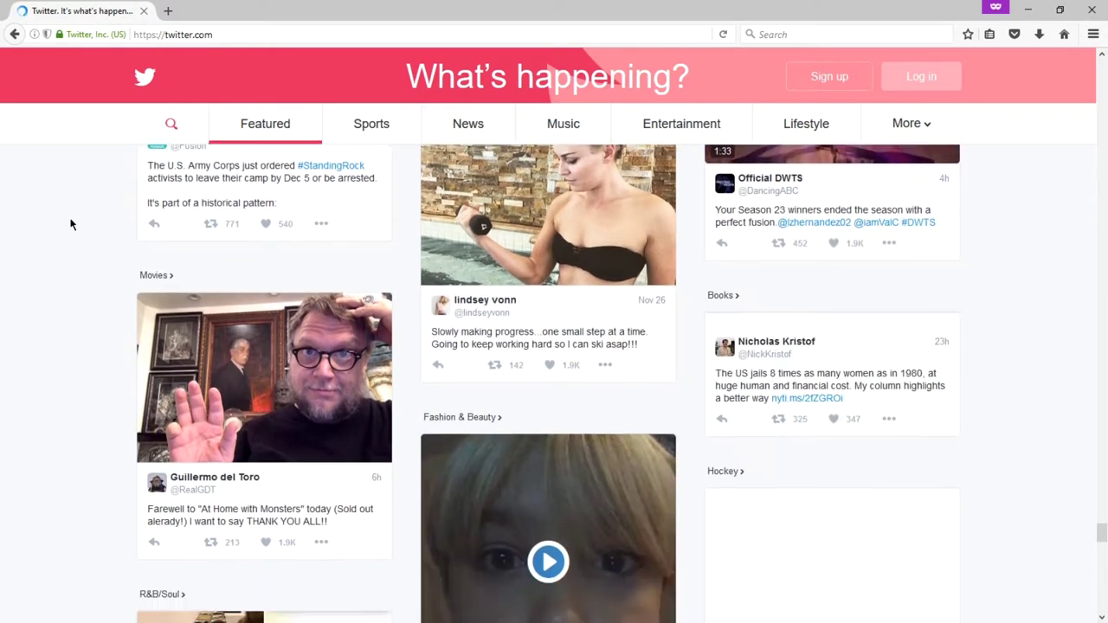
scroll(72, 226, down, 2)
scroll(72, 225, down, 4)
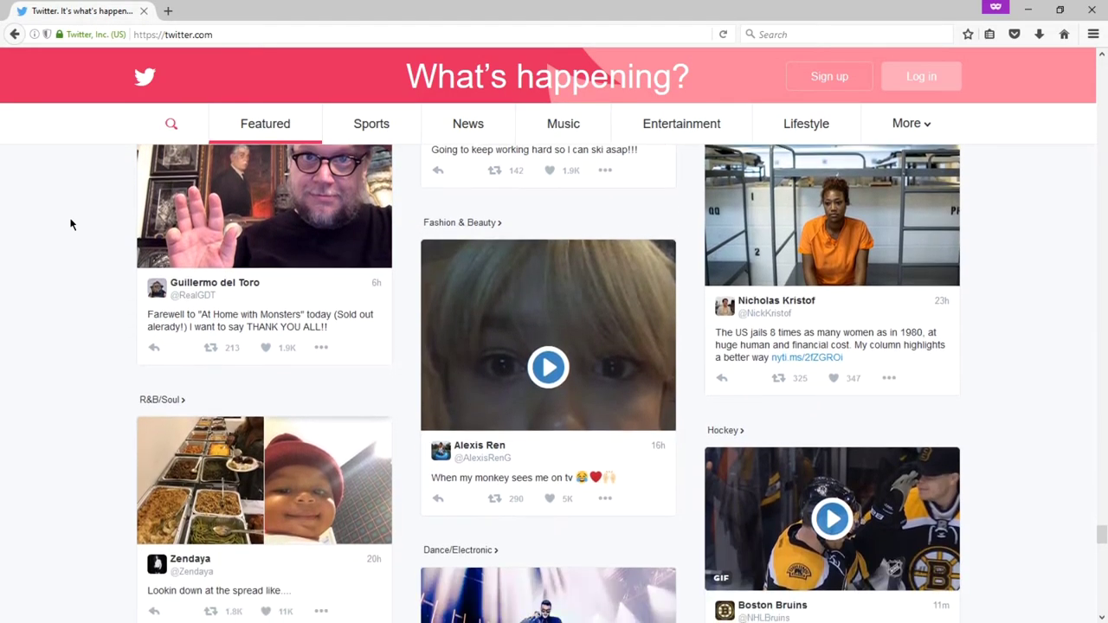
scroll(72, 225, down, 3)
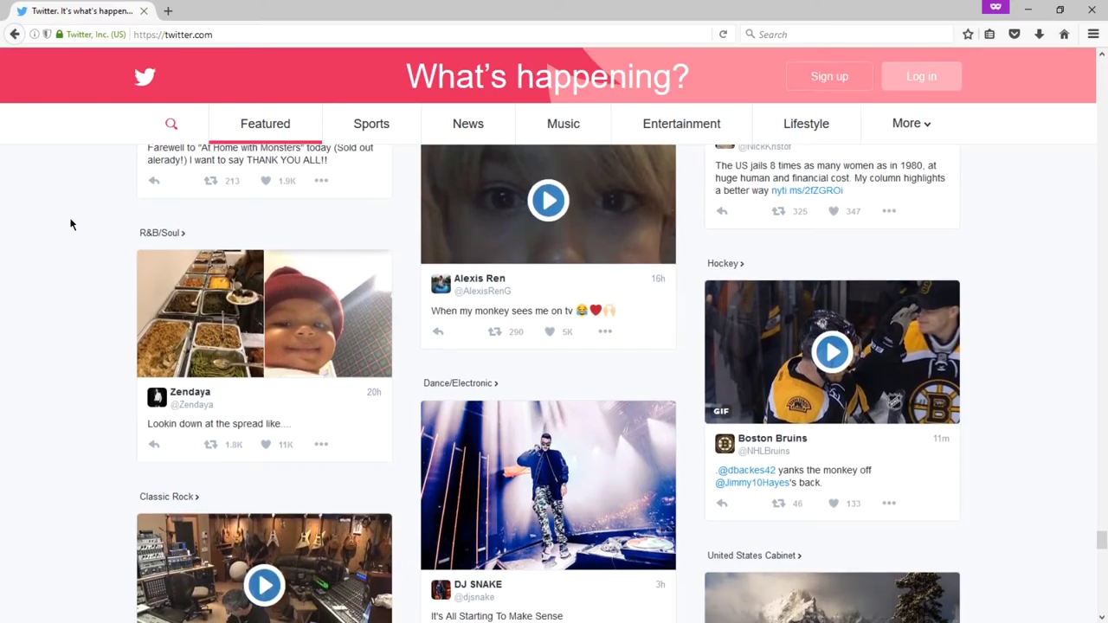
scroll(72, 225, down, 4)
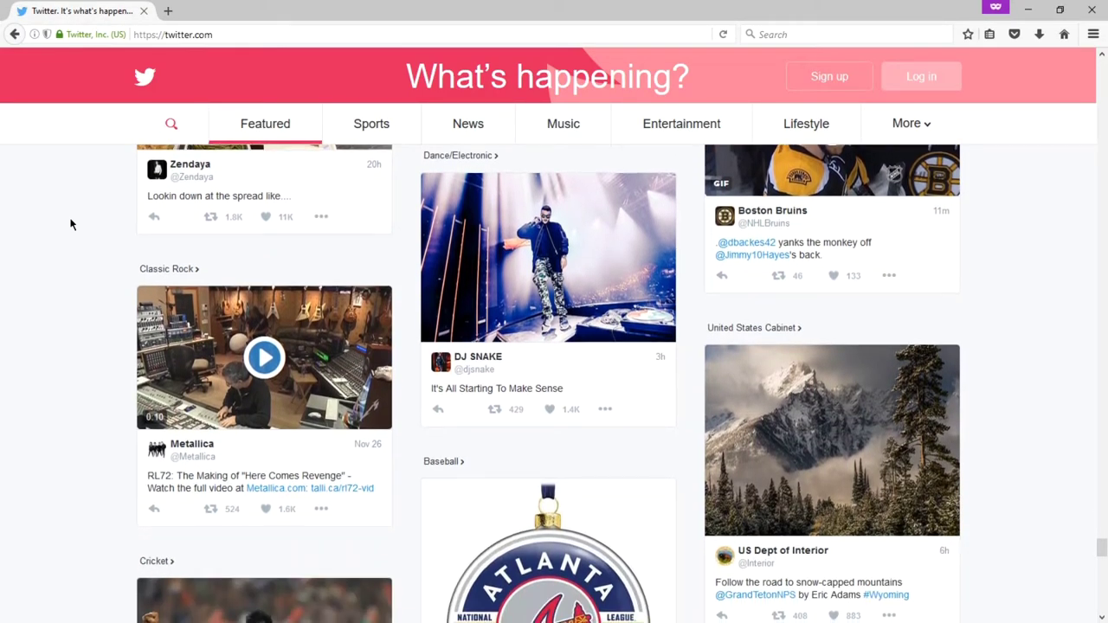
scroll(72, 225, down, 4)
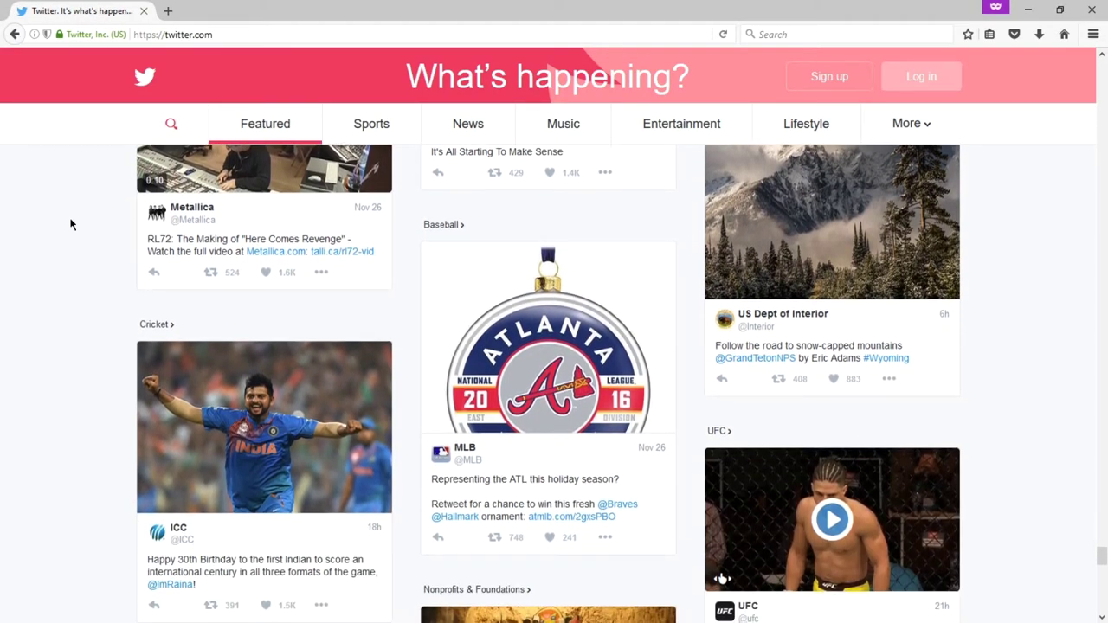
scroll(72, 225, down, 3)
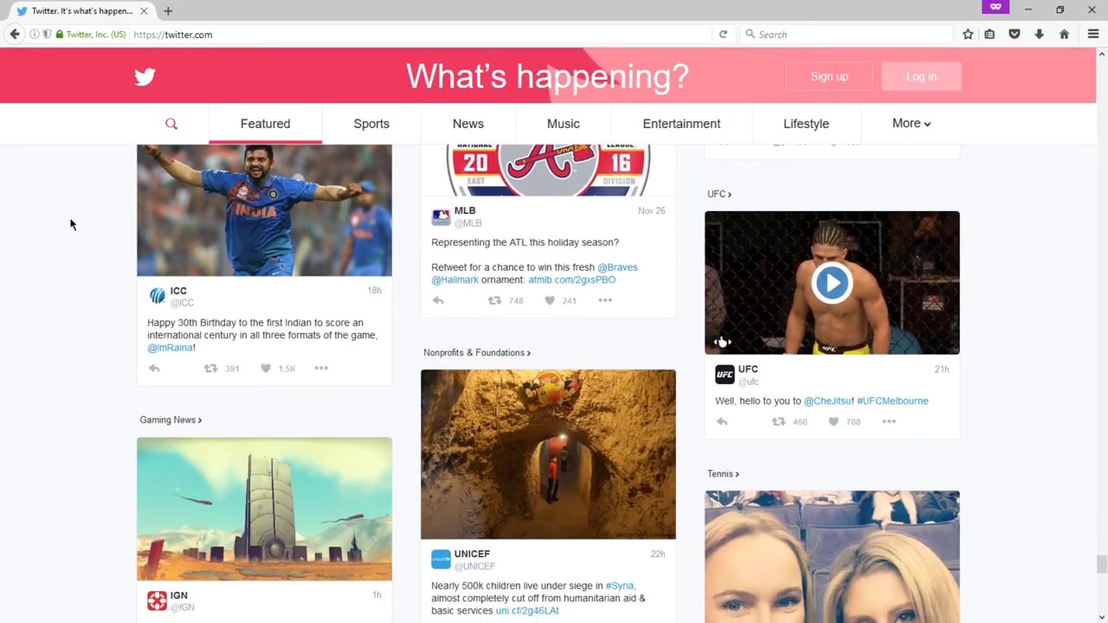
scroll(71, 226, down, 1)
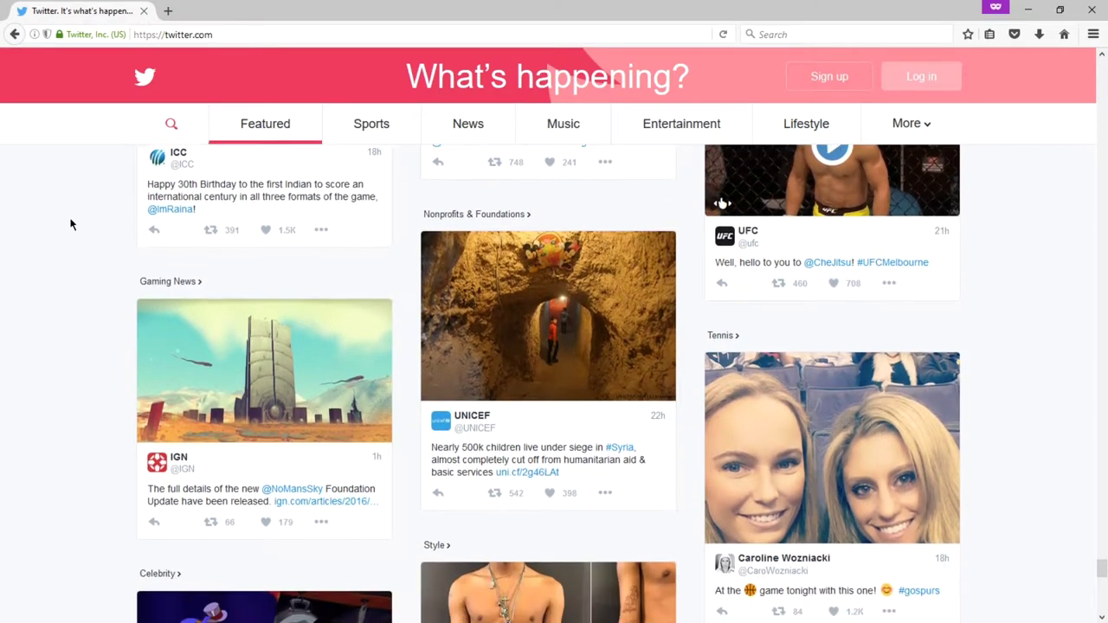
scroll(72, 225, down, 3)
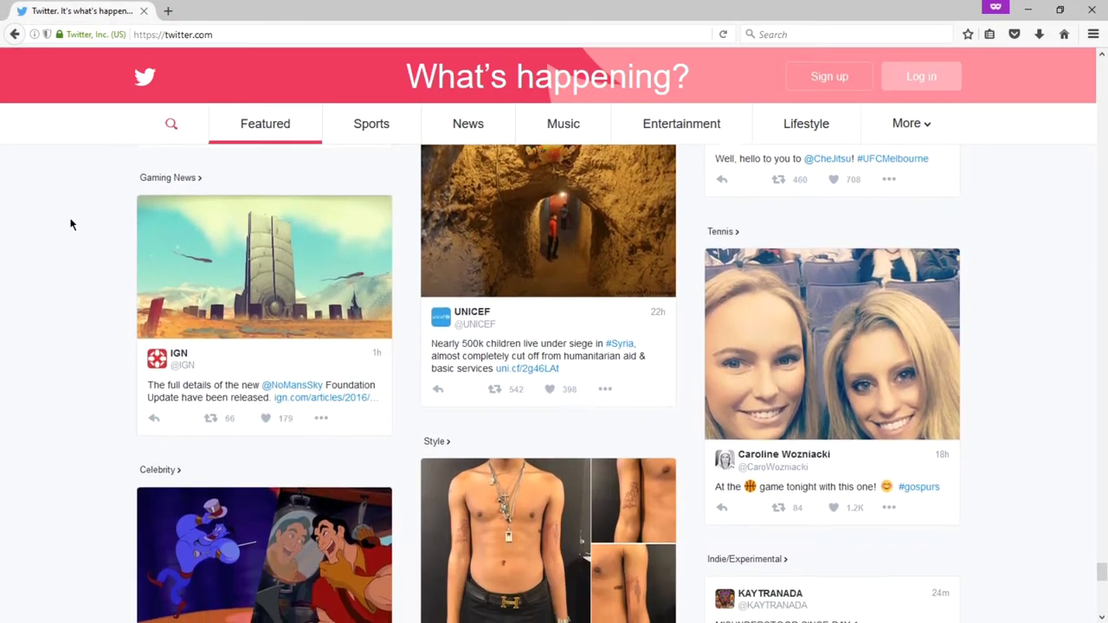
scroll(72, 225, down, 1)
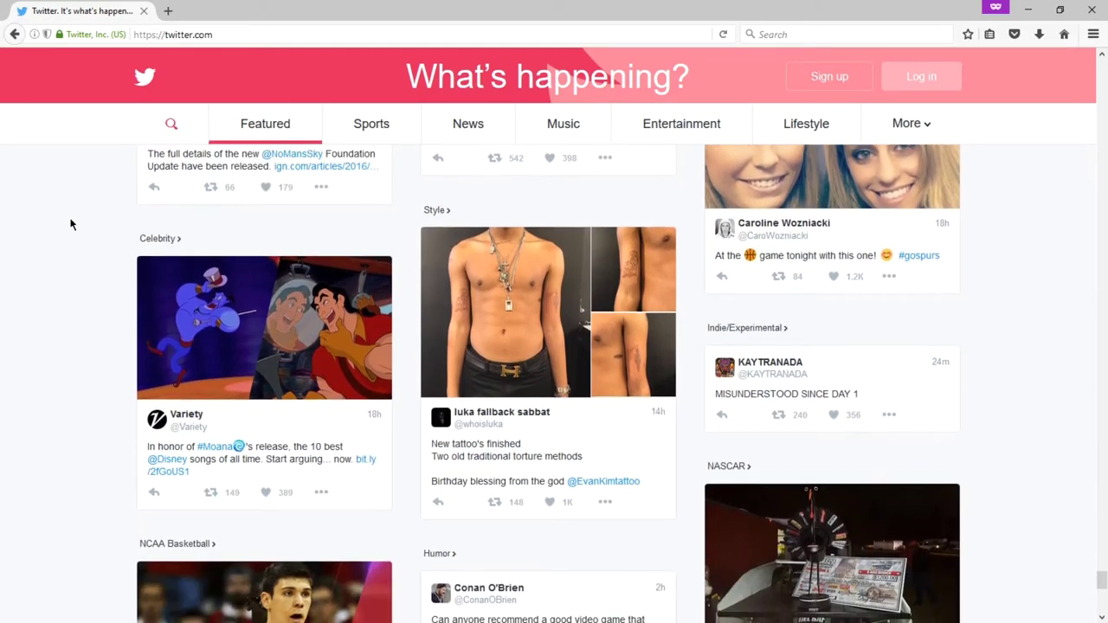
scroll(70, 225, down, 1)
scroll(70, 225, down, 2)
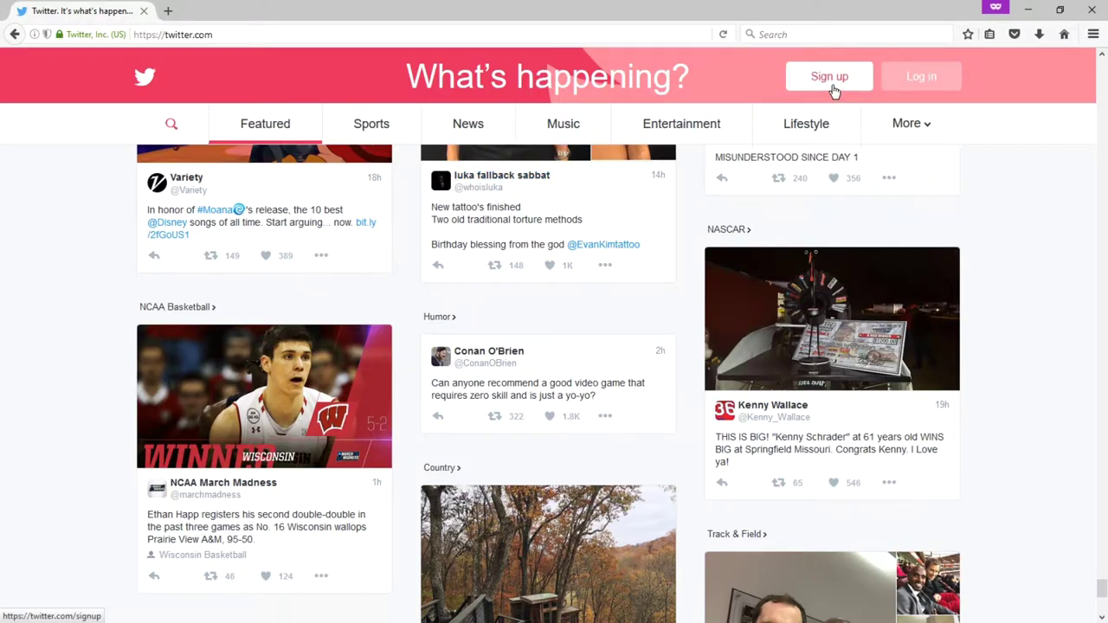
click(832, 88)
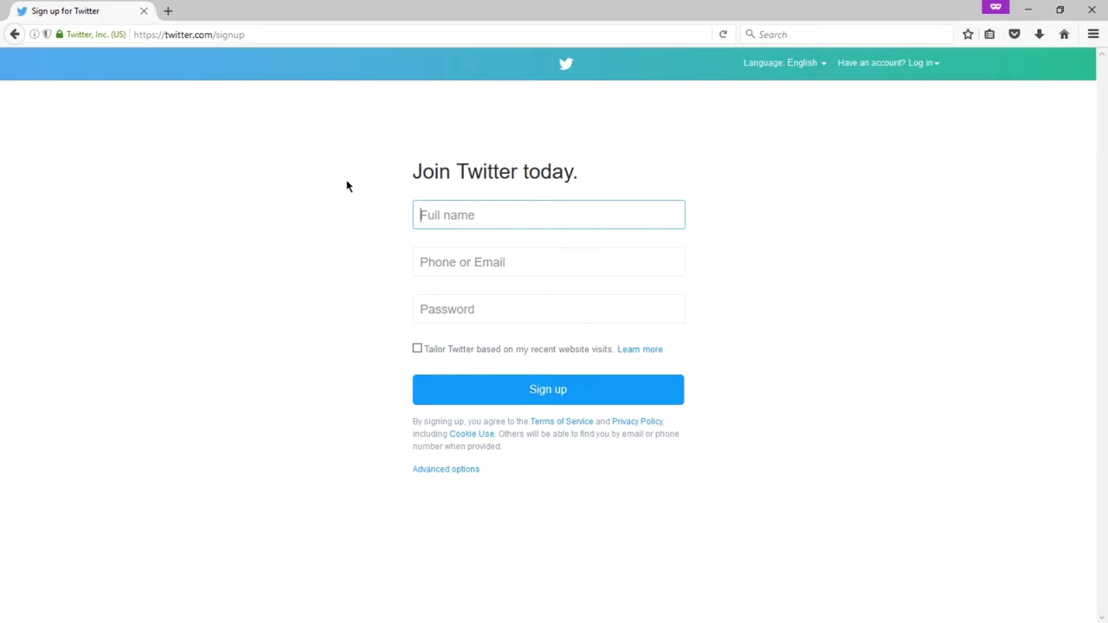
Step: Enter Victor's Bakery as the full name on the sign-up form
text(Victor's Bakery)
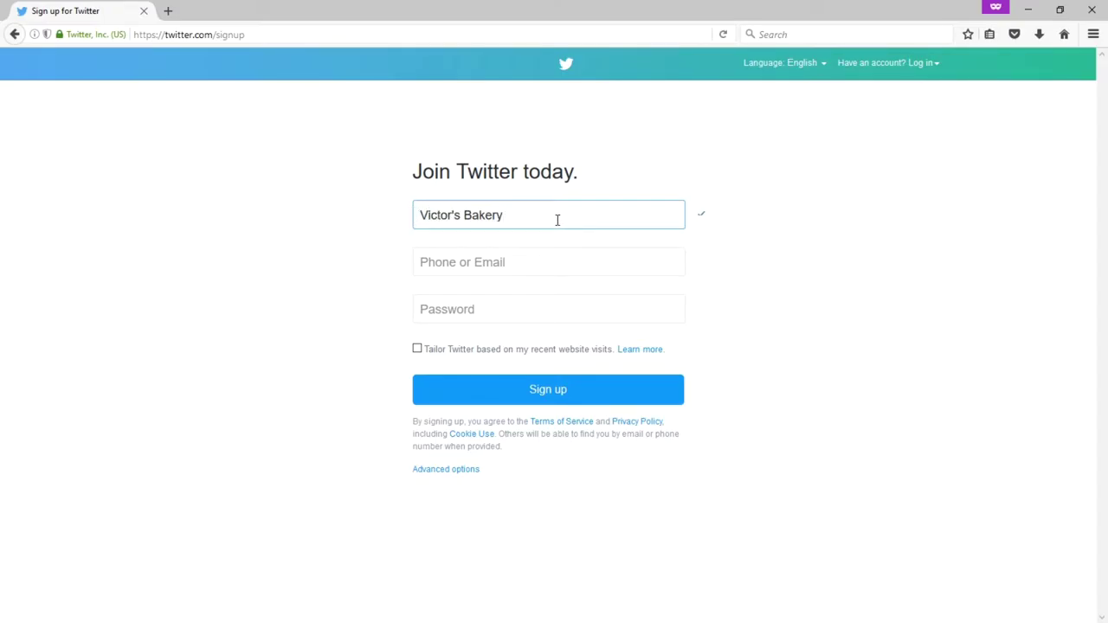
key(ctrl+a)
text(San D)
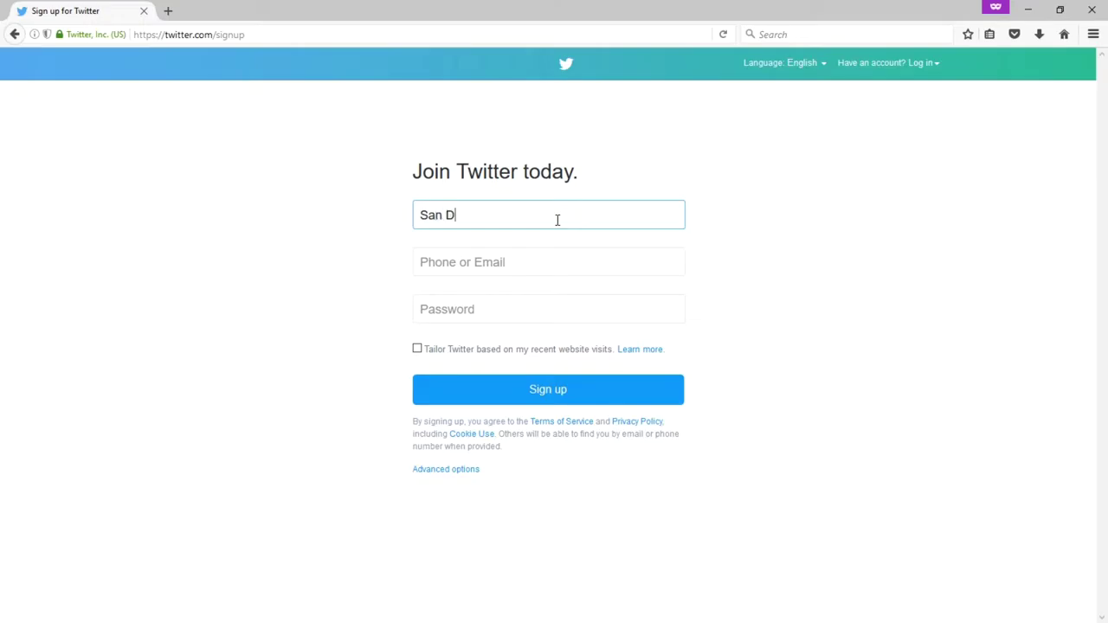
text(iegolifornia)
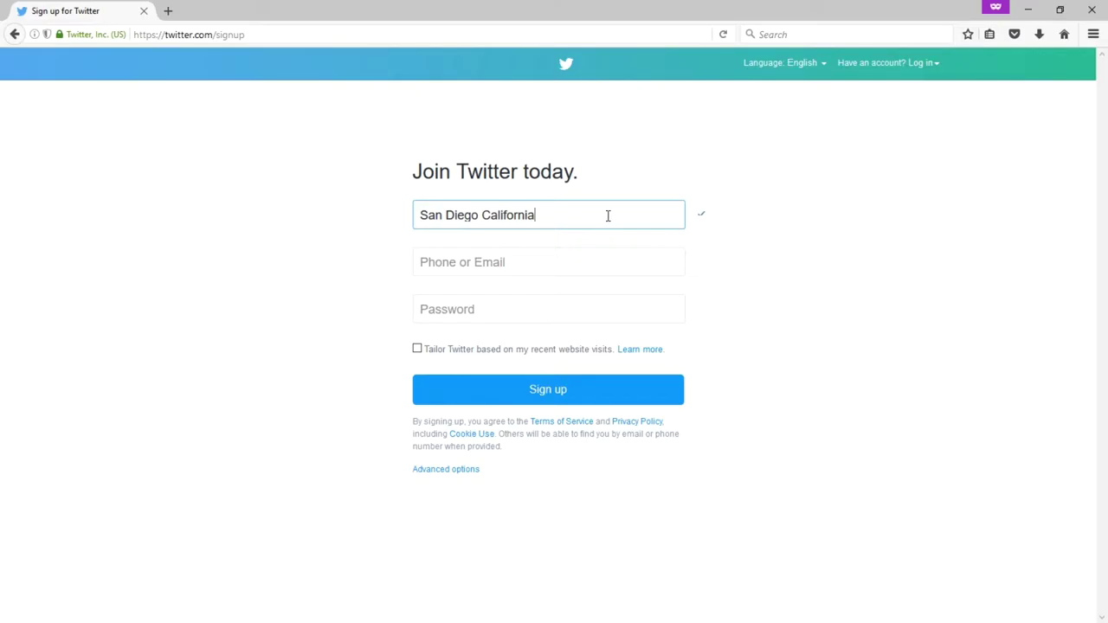
key(BackSpace)
key(BackSpace)
key(BackSpace)
key(BackSpace)
key(BackSpace)
key(BackSpace)
key(BackSpace)
key(BackSpace)
key(BackSpace)
key(BackSpace)
key(BackSpace)
key(BackSpace)
key(BackSpace)
key(BackSpace)
key(BackSpace)
key(BackSpace)
key(BackSpace)
key(BackSpace)
key(BackSpace)
key(BackSpace)
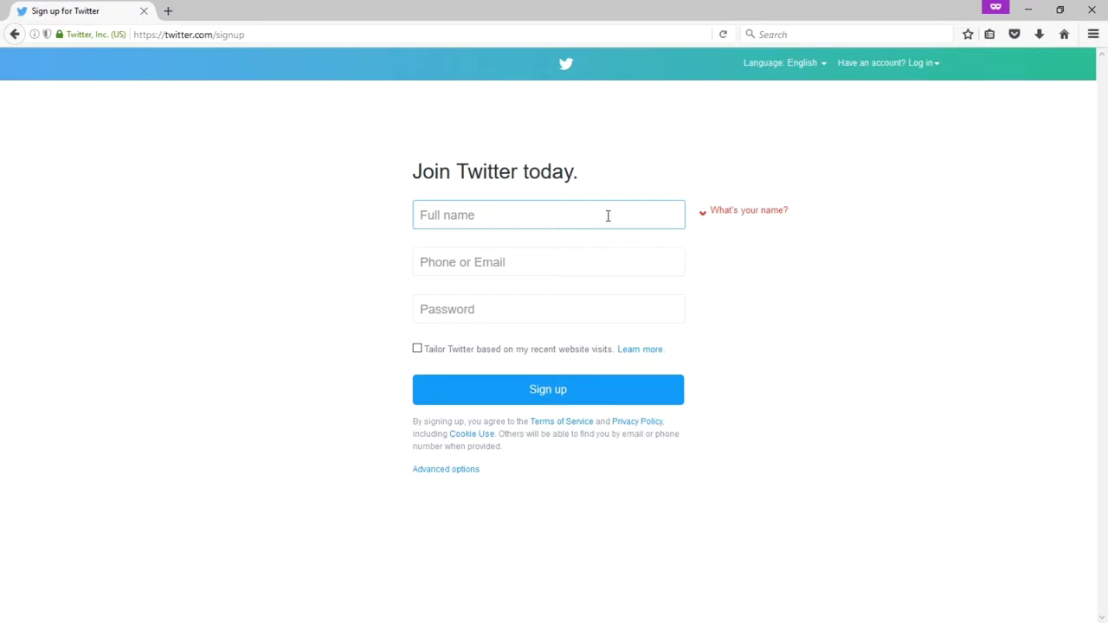
text(Victor's Bakery)
key(Tab)
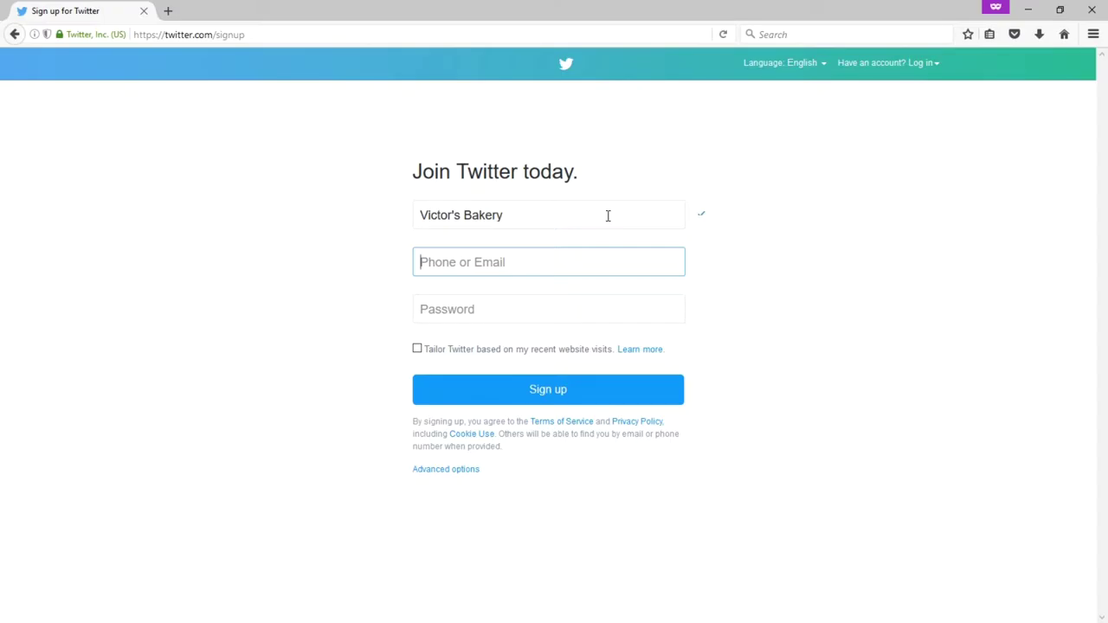
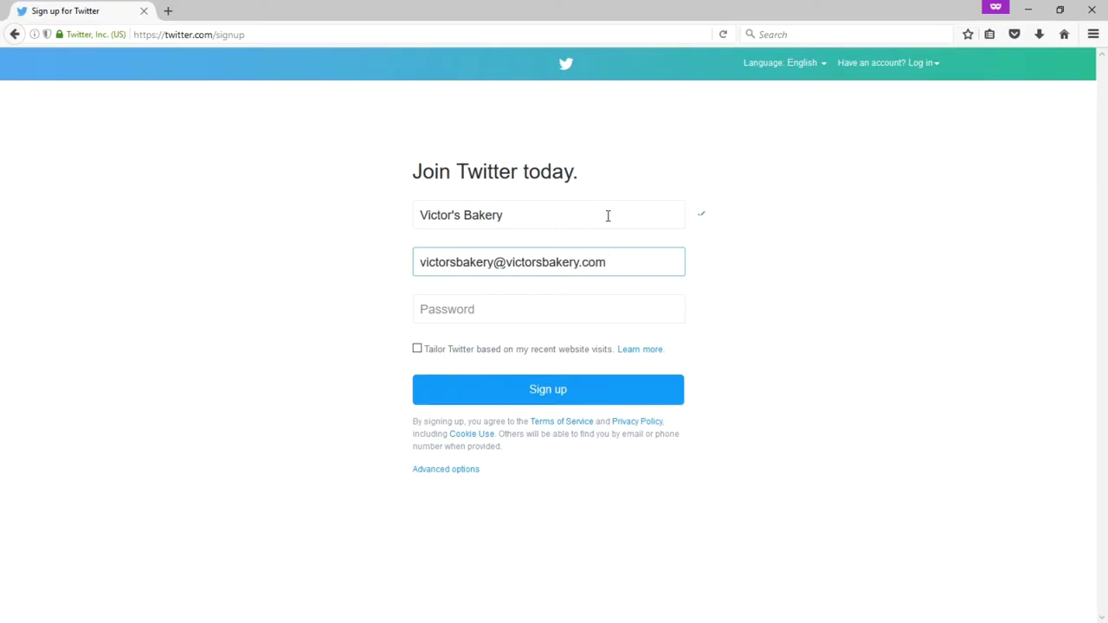
Step: Try three bakery e-mail addresses in the Phone or Email field, each flagged as already registered
key(Tab)
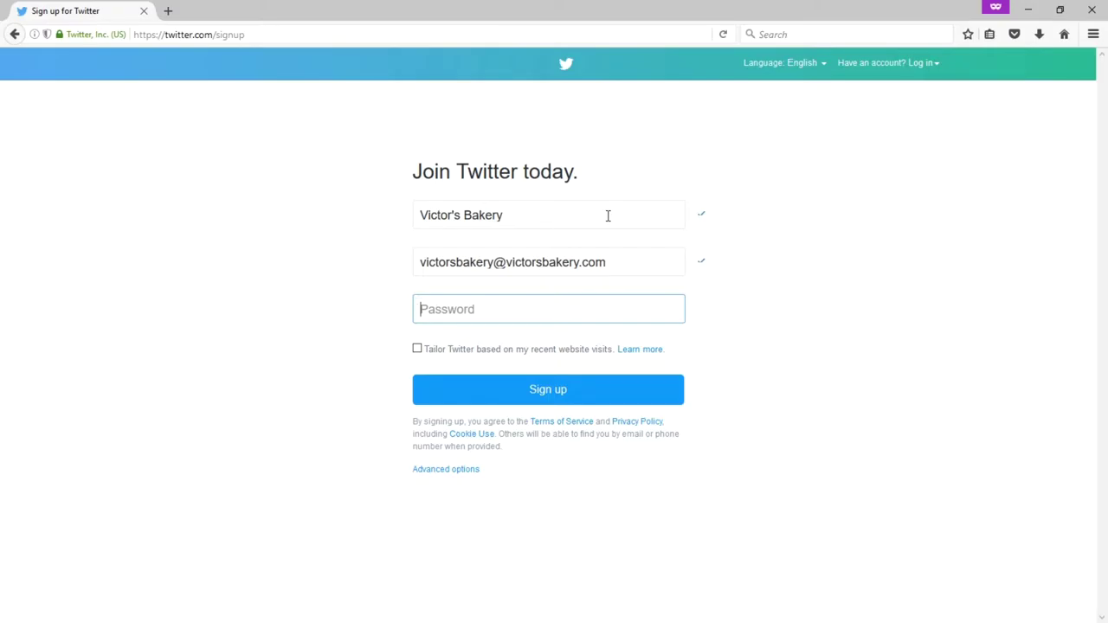
key(shift+Tab)
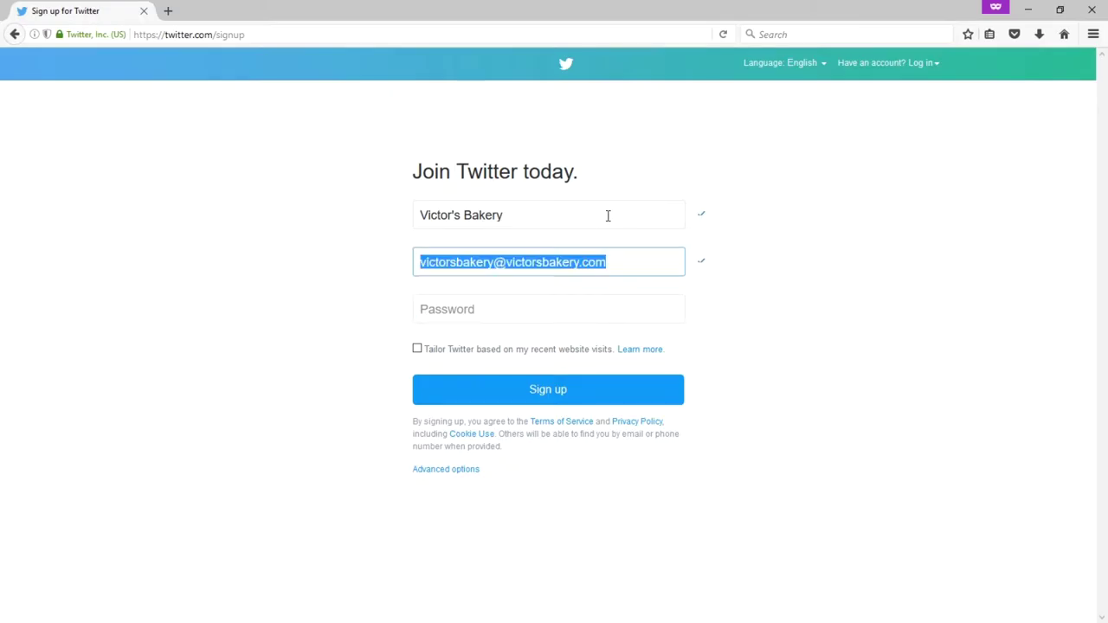
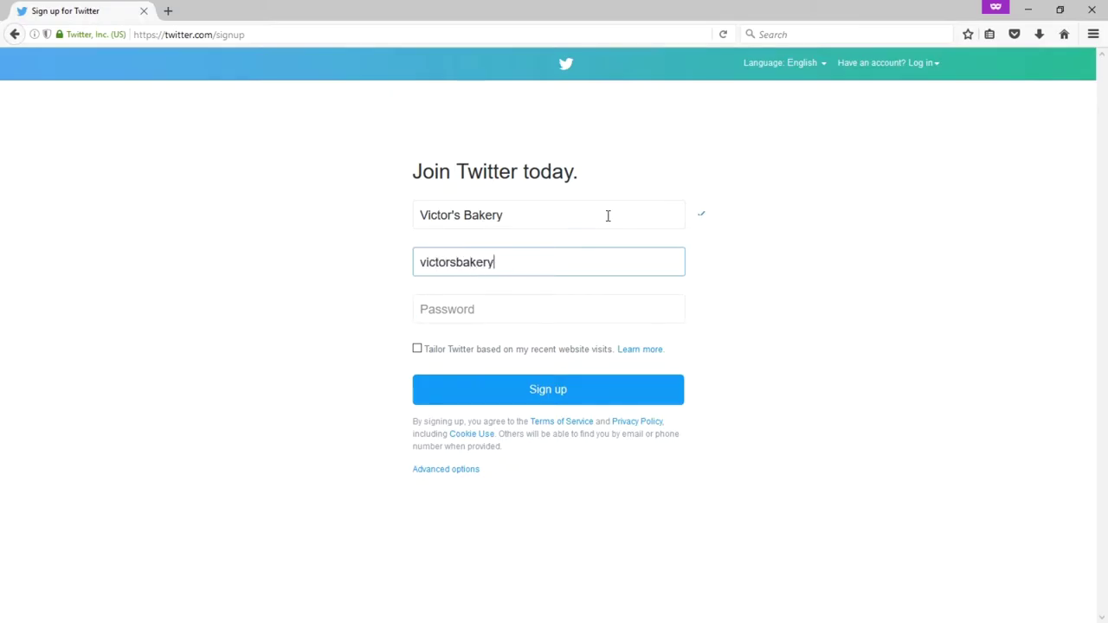
key(Tab)
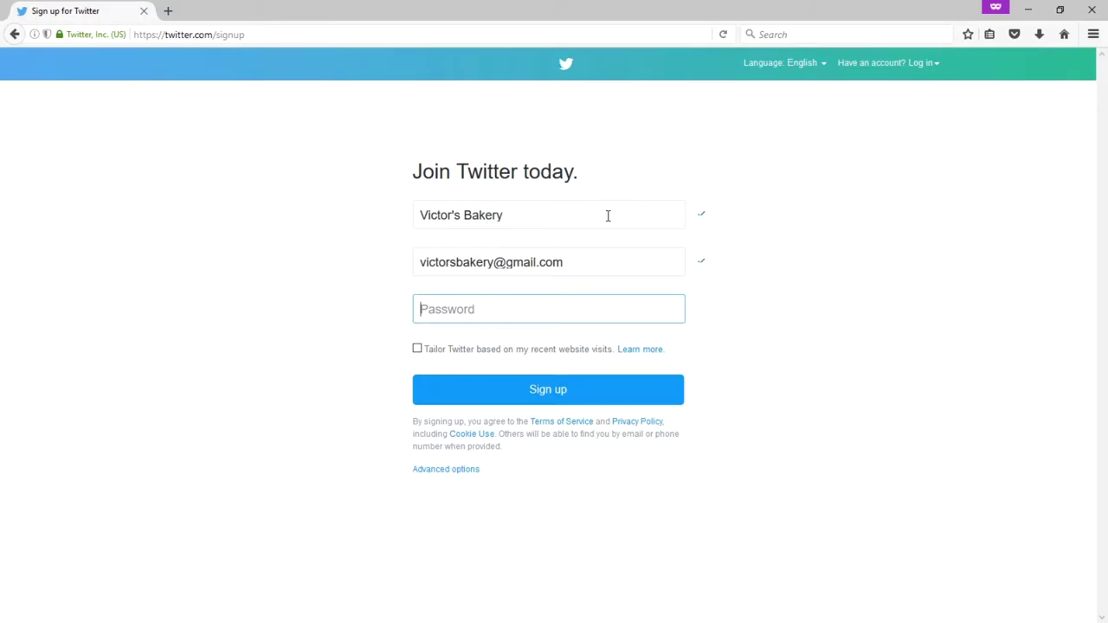
key(shift+Tab)
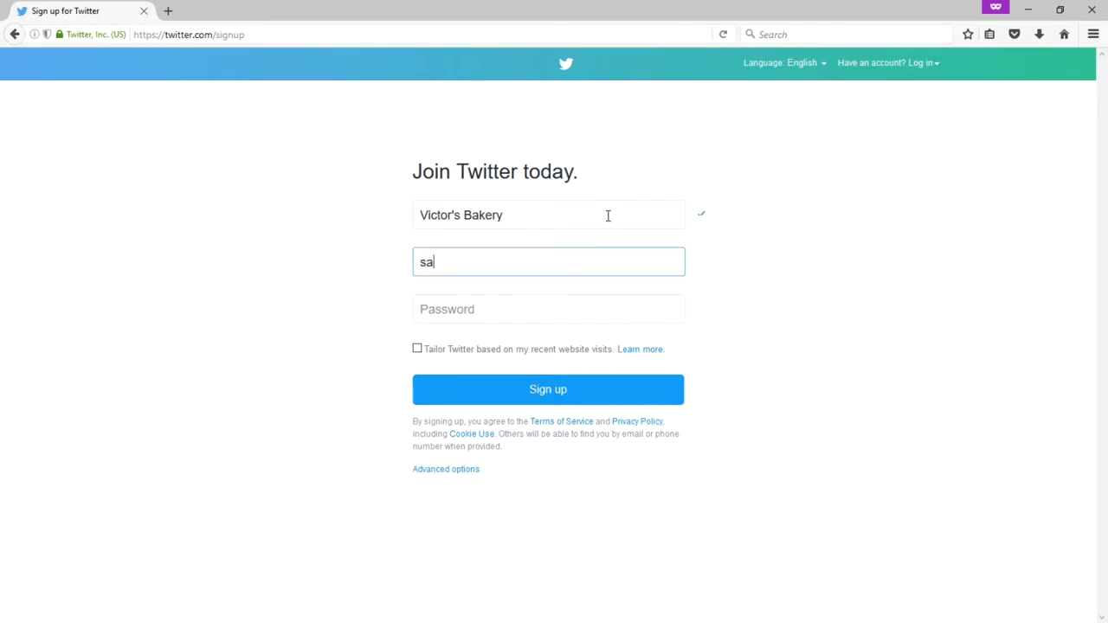
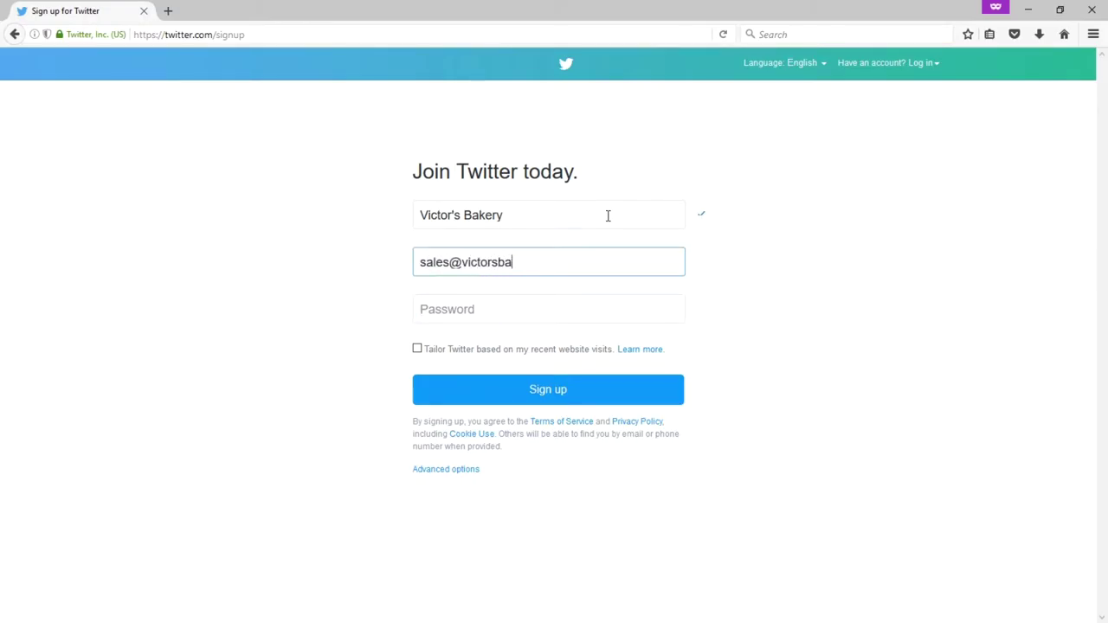
key(Tab)
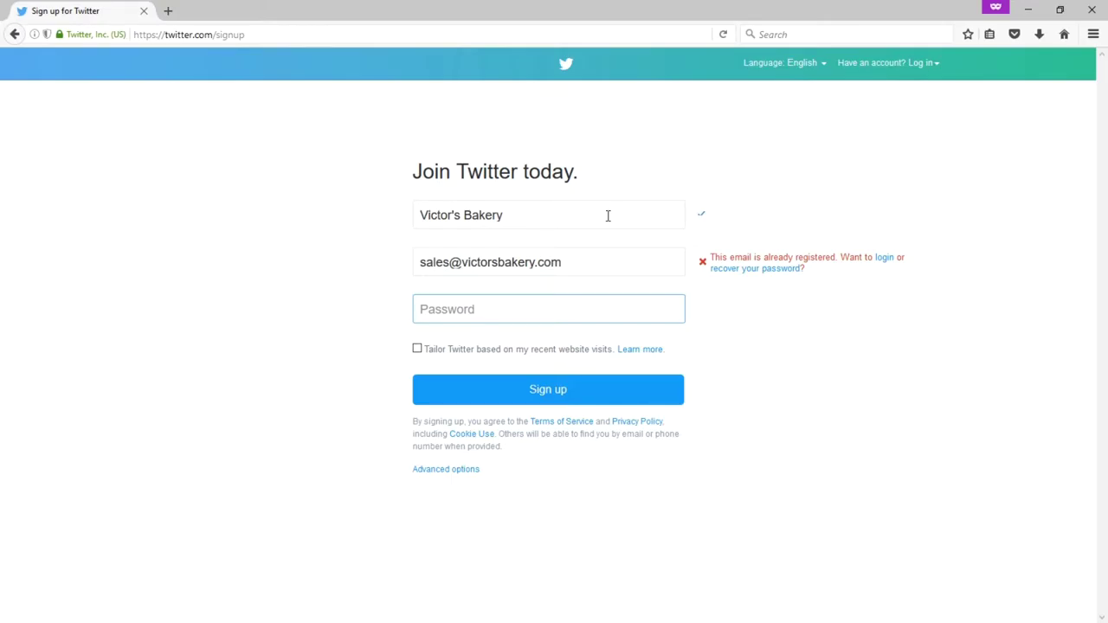
Step: Change the address's name part to 'info' so the e-mail passes validation
key(shift+Tab)
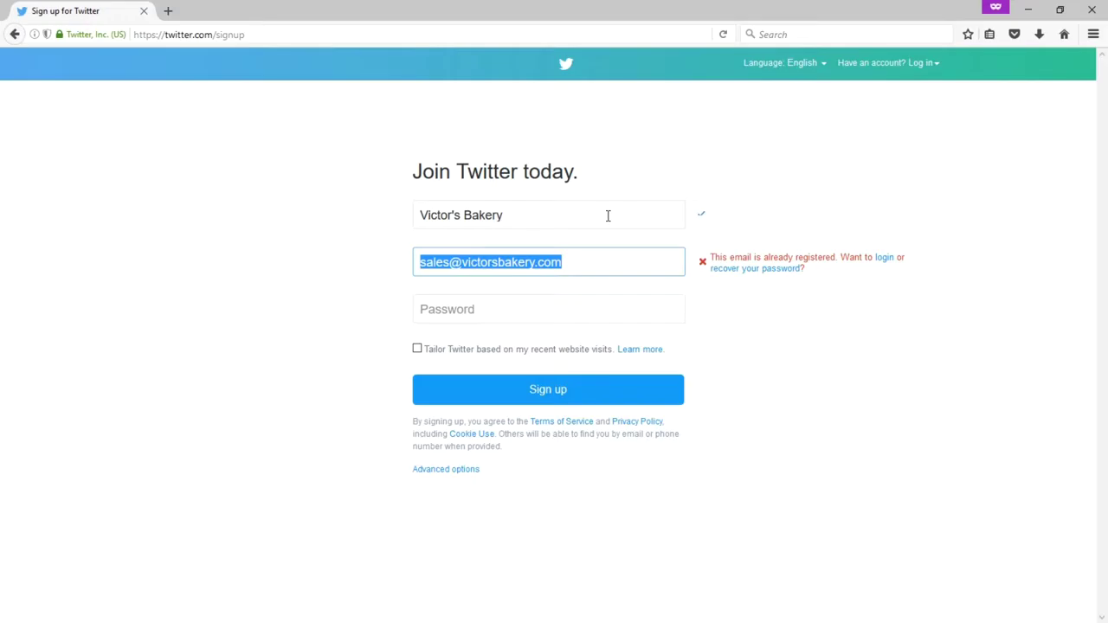
key(End)
key(Home)
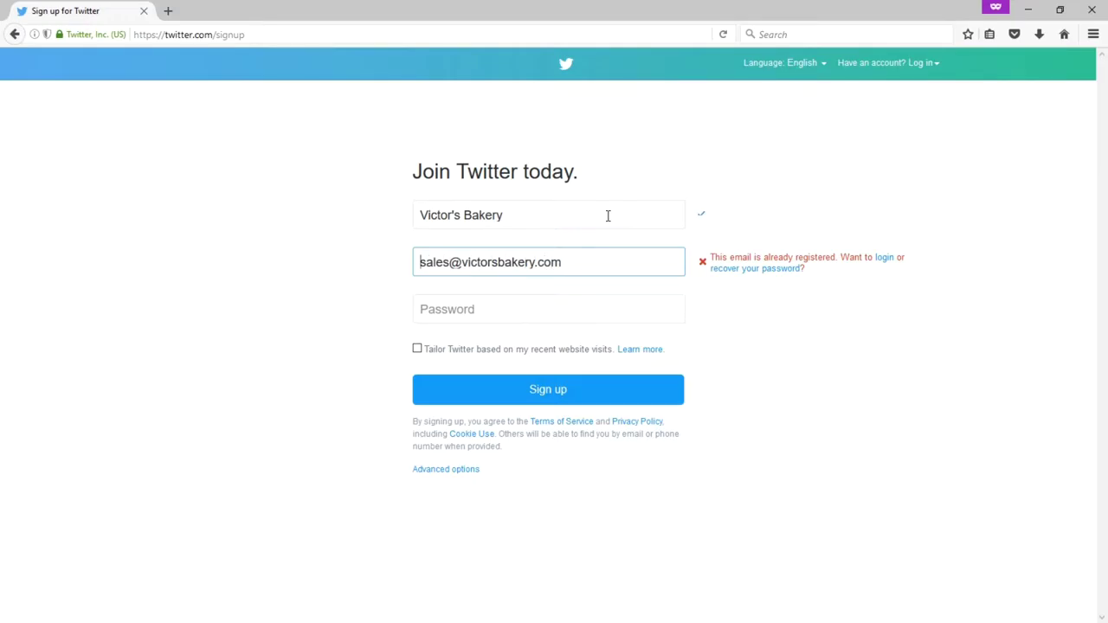
key(shift+Right)
key(shift+Right)
key(shift+Right)
key(shift+Right)
key(shift+Right)
text(info)
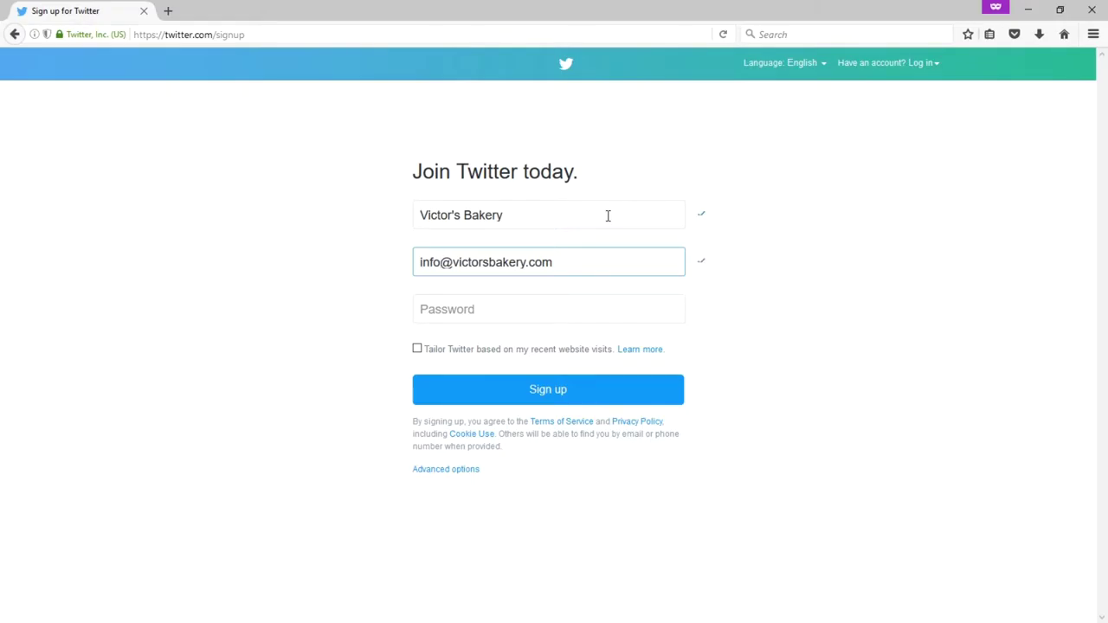
key(Tab)
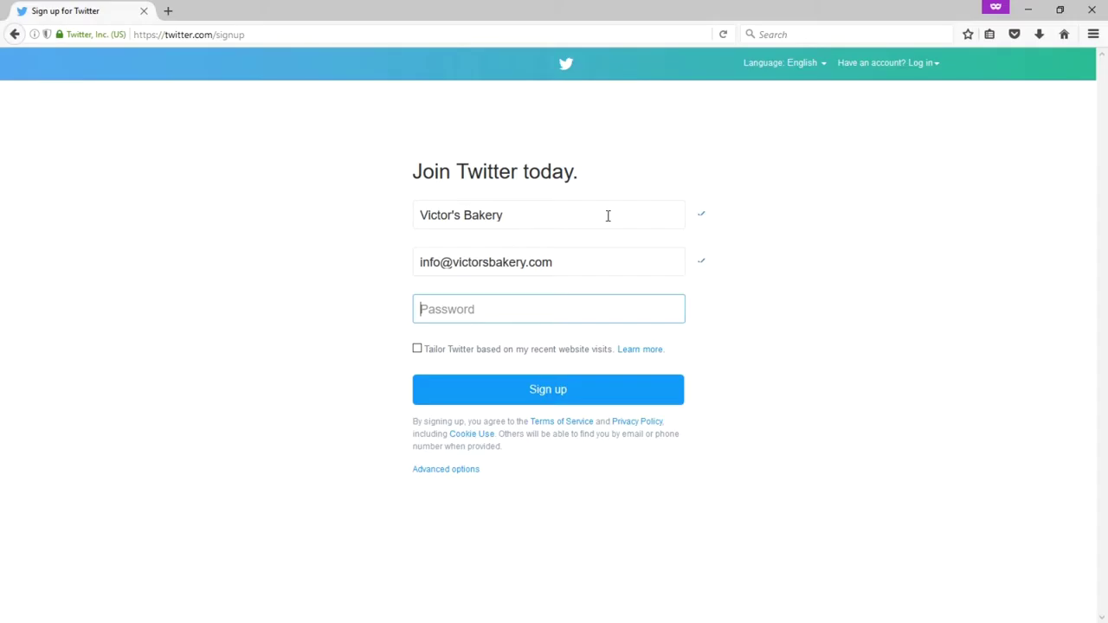
Step: Enter the account password in the Password field
text(*********)
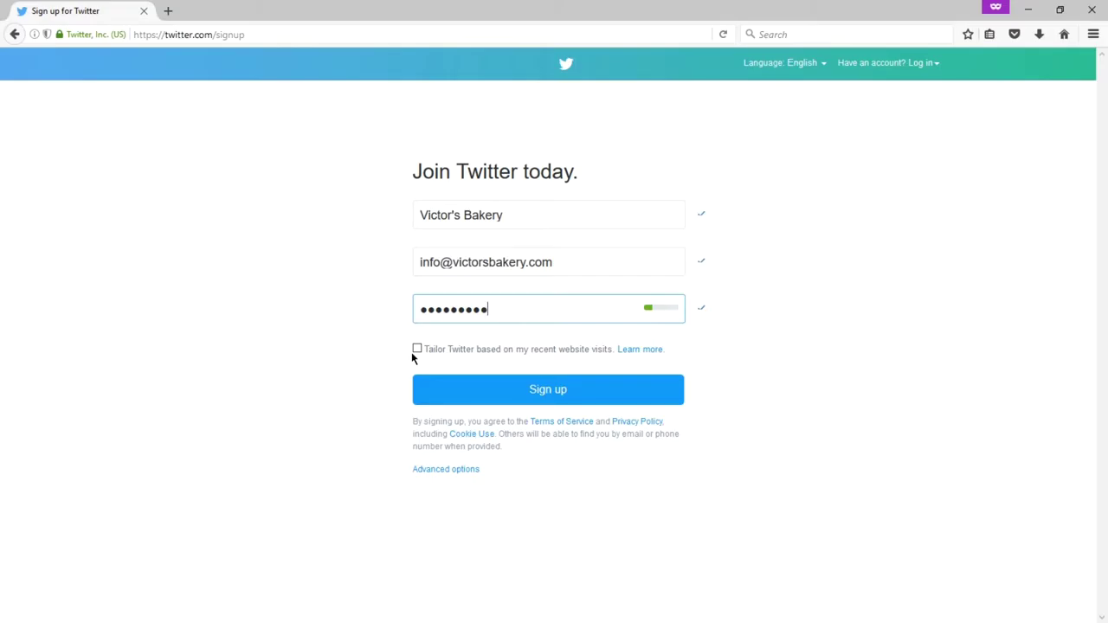
click(417, 351)
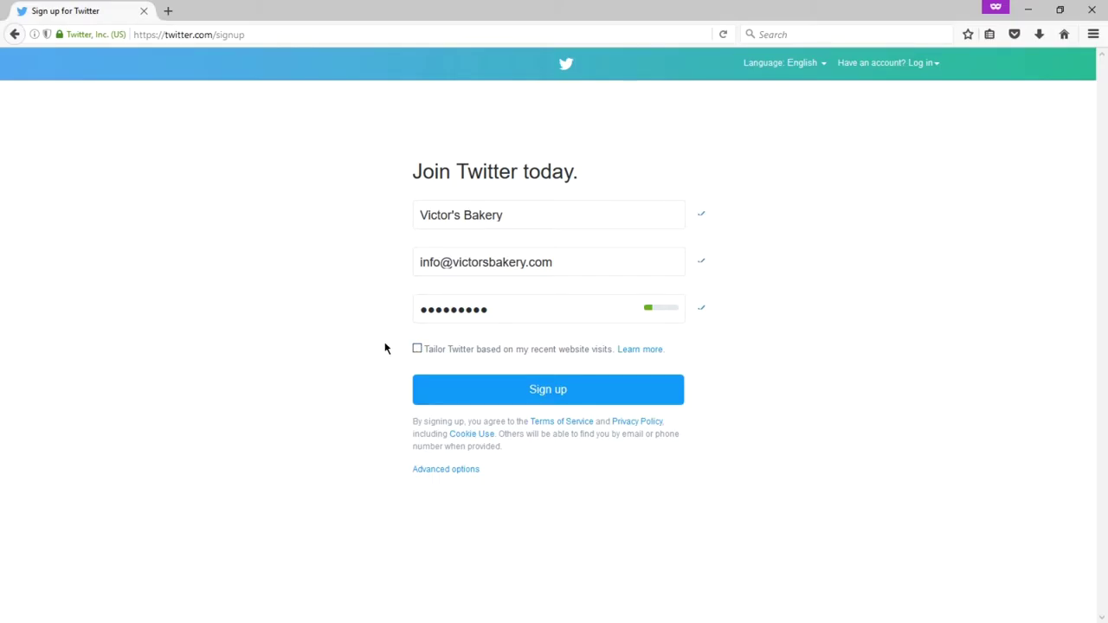
Step: Expand the advanced options, leaving discoverability by email and phone enabled
click(443, 472)
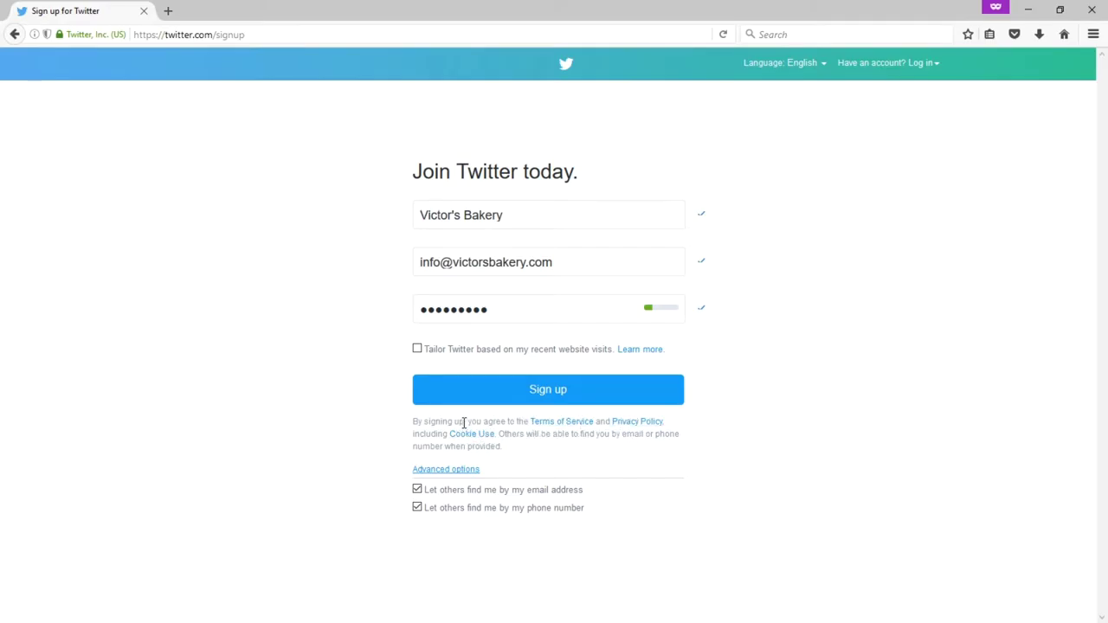
Step: Submit the sign-up details to create the account and reach the phone-number page
click(501, 396)
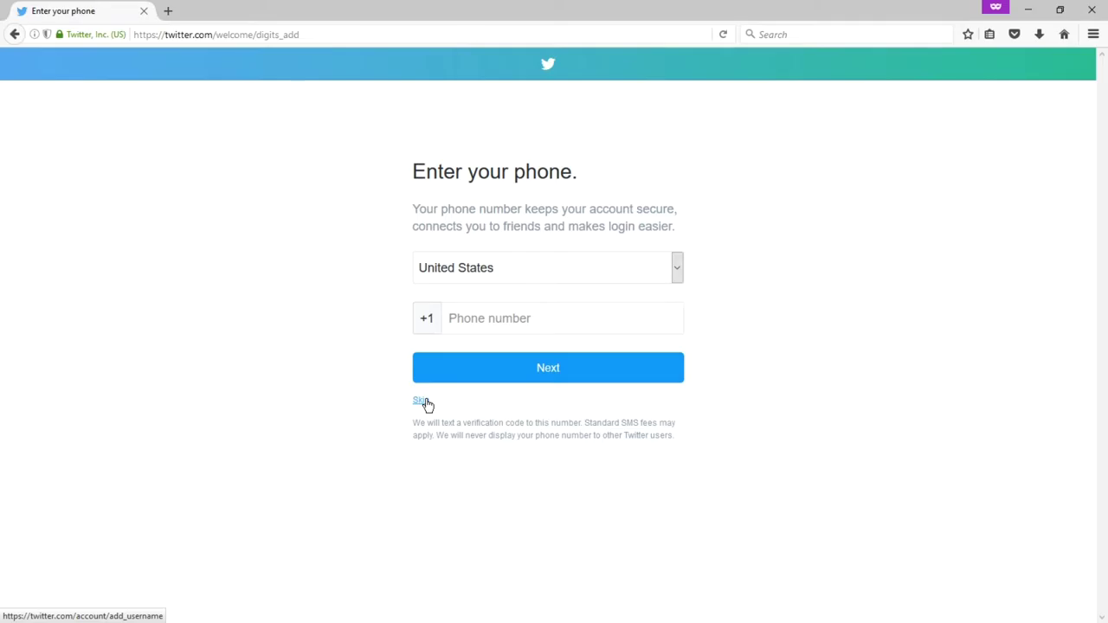
Step: Skip adding a phone number and try the username victor, which is taken
click(421, 401)
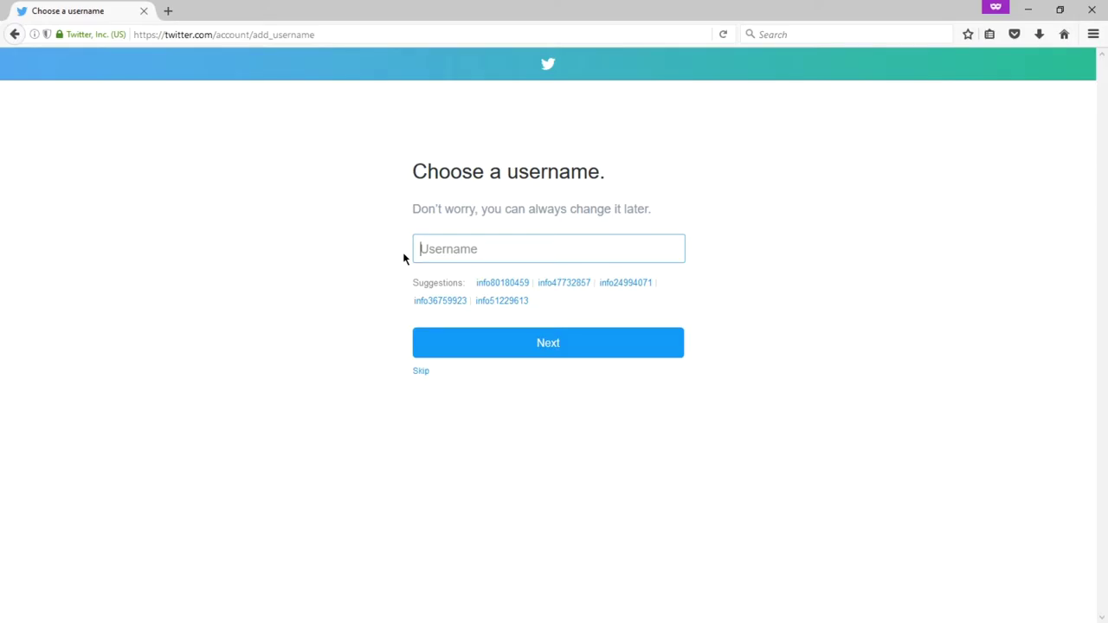
text(@victor)
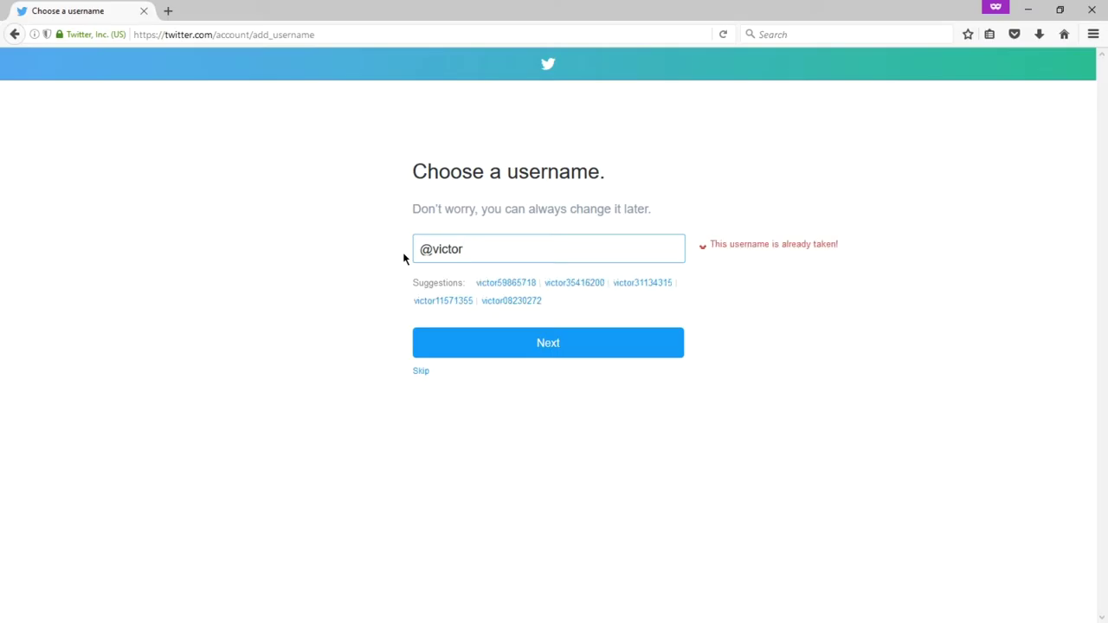
key(BackSpace)
key(BackSpace)
key(BackSpace)
key(BackSpace)
key(BackSpace)
key(BackSpace)
key(BackSpace)
text(victor)
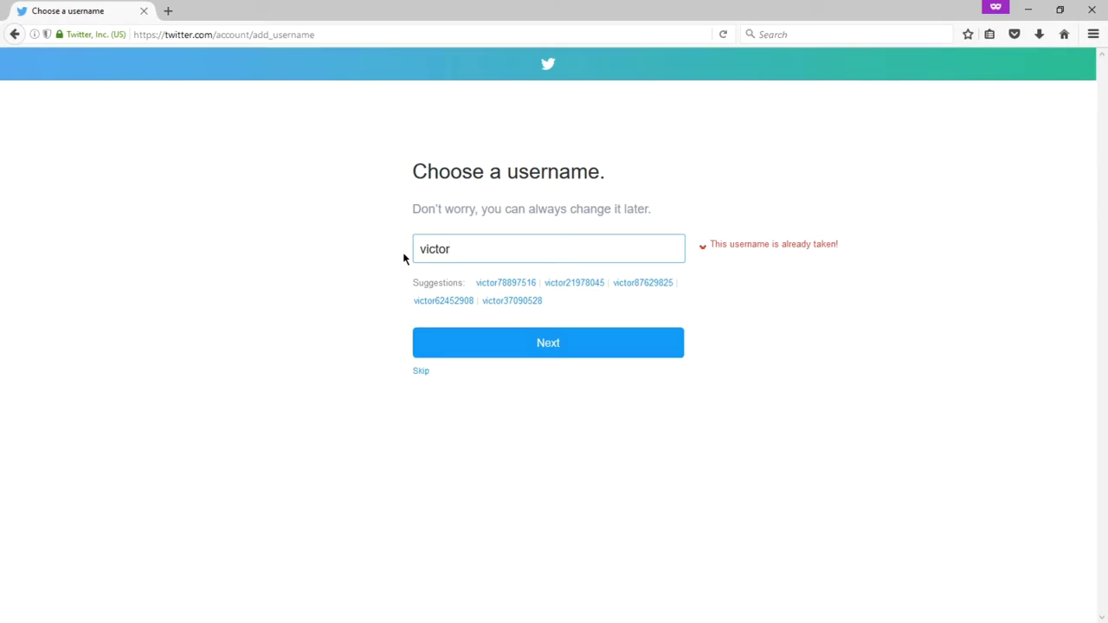
Step: Replace the username with Victor's Bakery, fixing the typo in Bakery
key(BackSpace)
key(BackSpace)
key(BackSpace)
key(BackSpace)
key(BackSpace)
key(BackSpace)
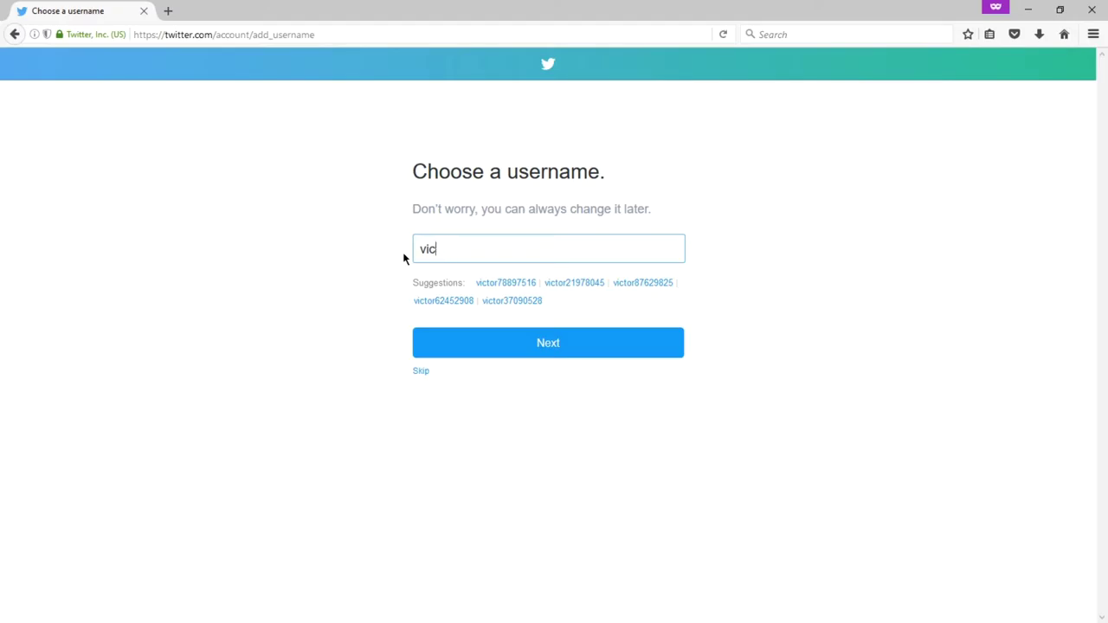
text(Victor's Bakey)
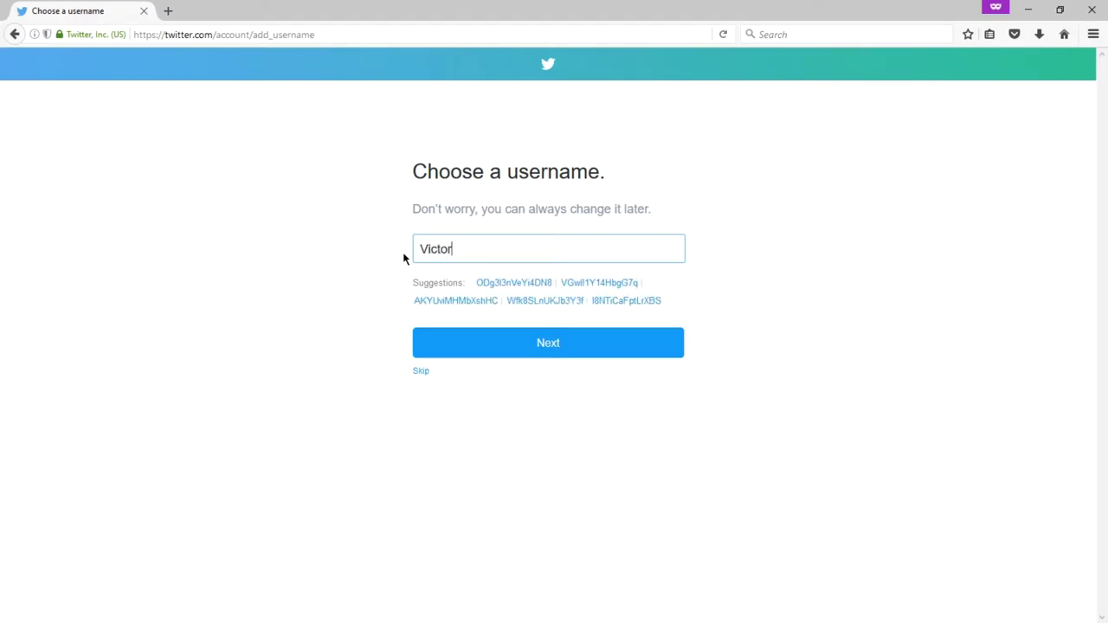
key(BackSpace)
key(BackSpace)
text(ery)
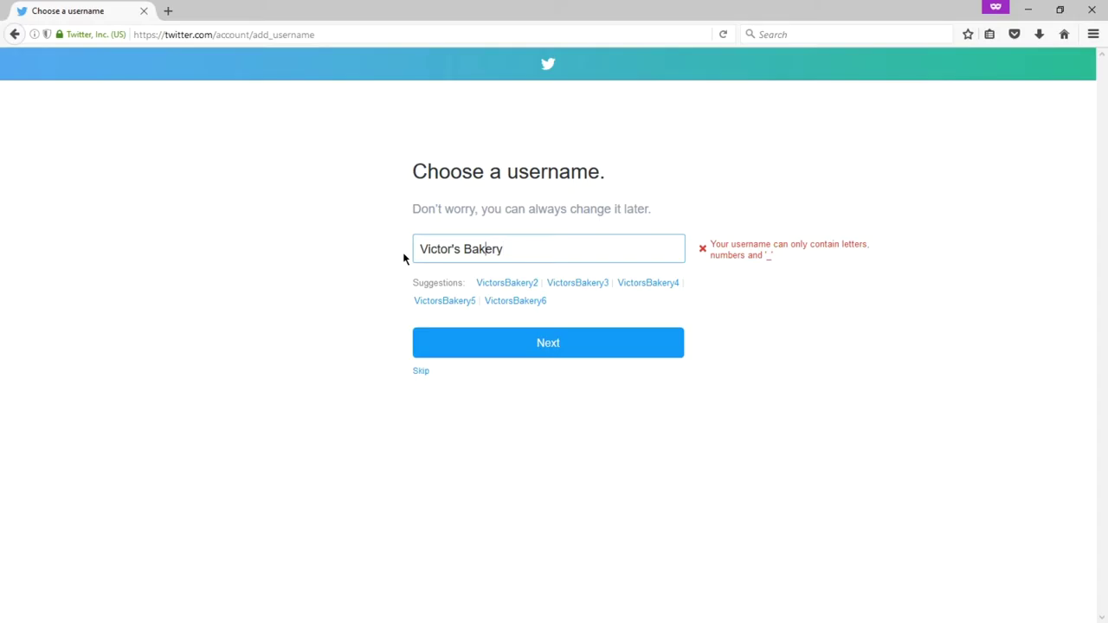
Step: Remove the apostrophe and space, then try Victors_Bakery as the username
key(Left)
key(Left)
key(Left)
key(BackSpace)
key(Right)
key(Right)
key(BackSpace)
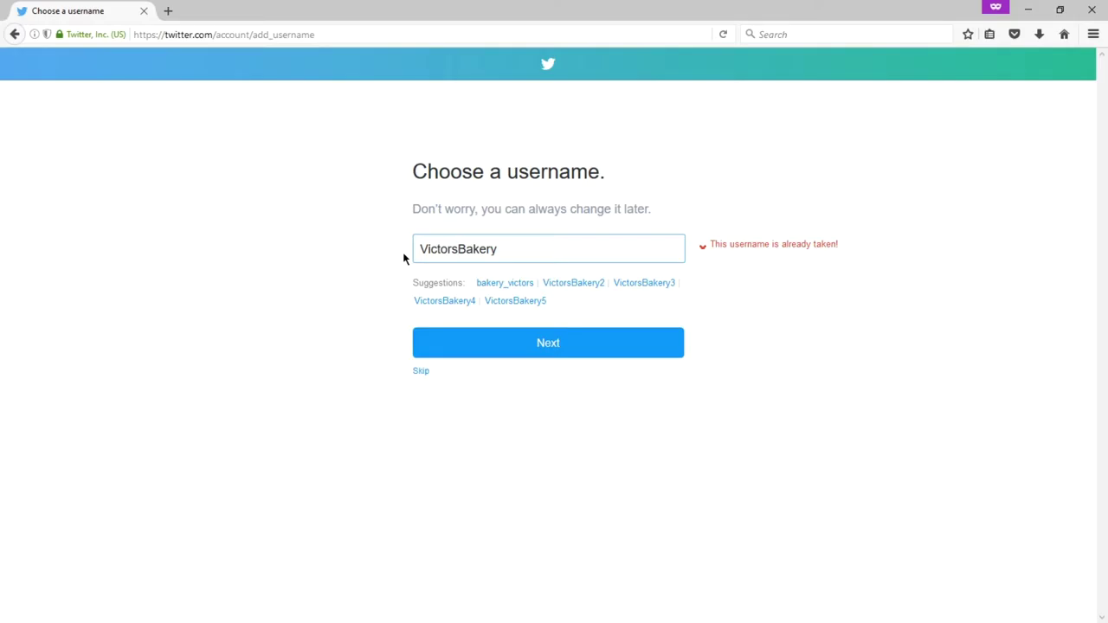
text(_)
Step: Drop the underscore and prefix 'th' to get the available username thVictorsBakery
key(BackSpace)
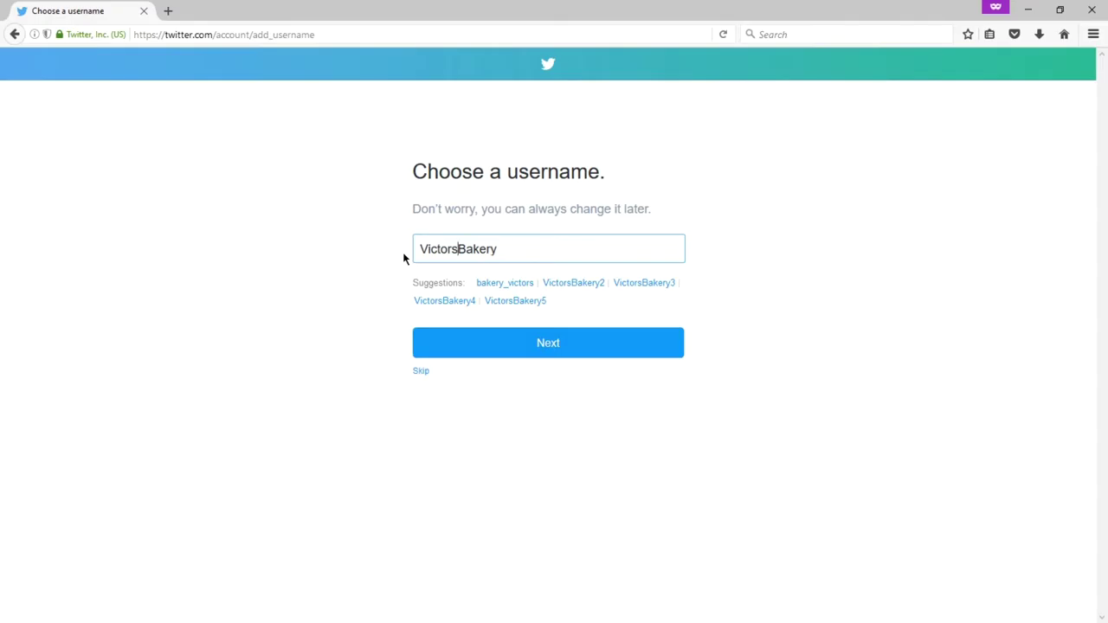
key(Home)
text(th)
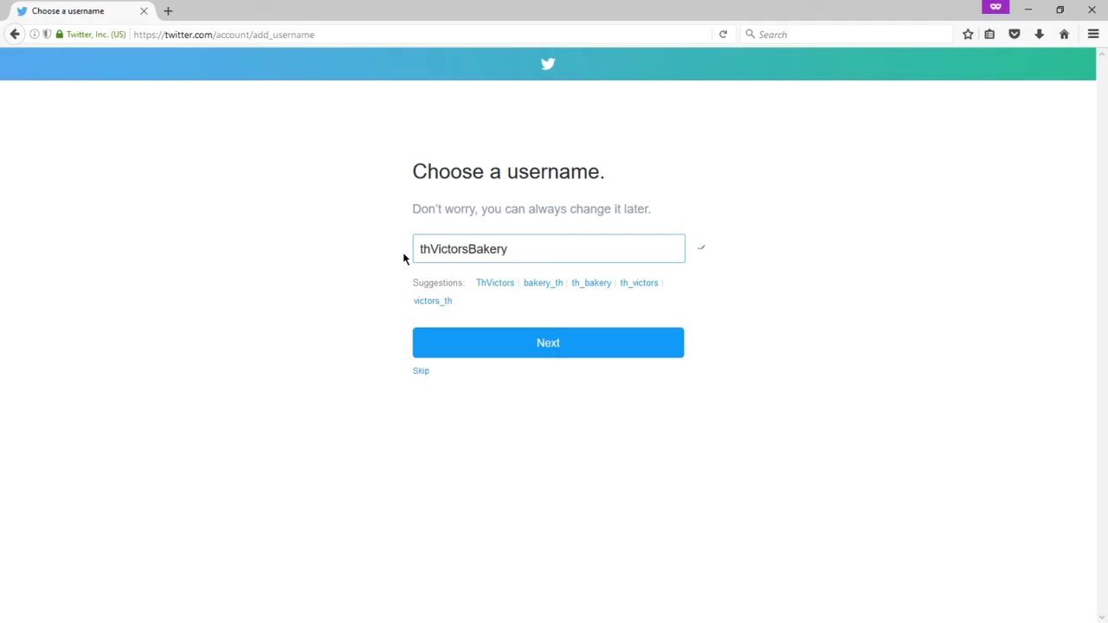
Step: Remove the th prefix, then try and discard an SD suffix on VictorsBakery
key(BackSpace)
key(BackSpace)
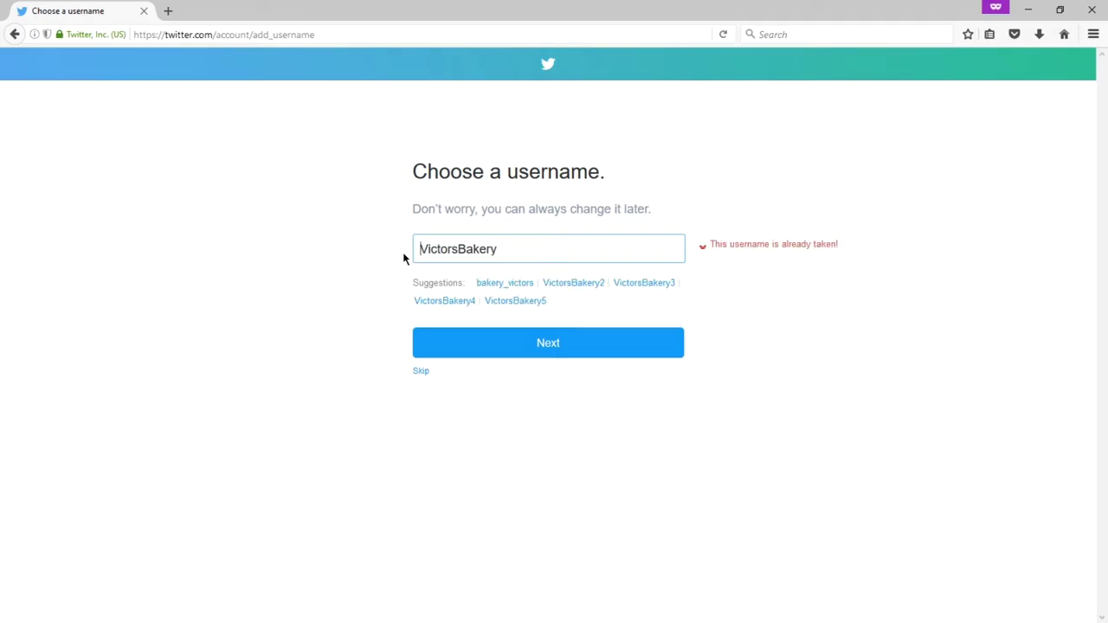
key(End)
text(SD)
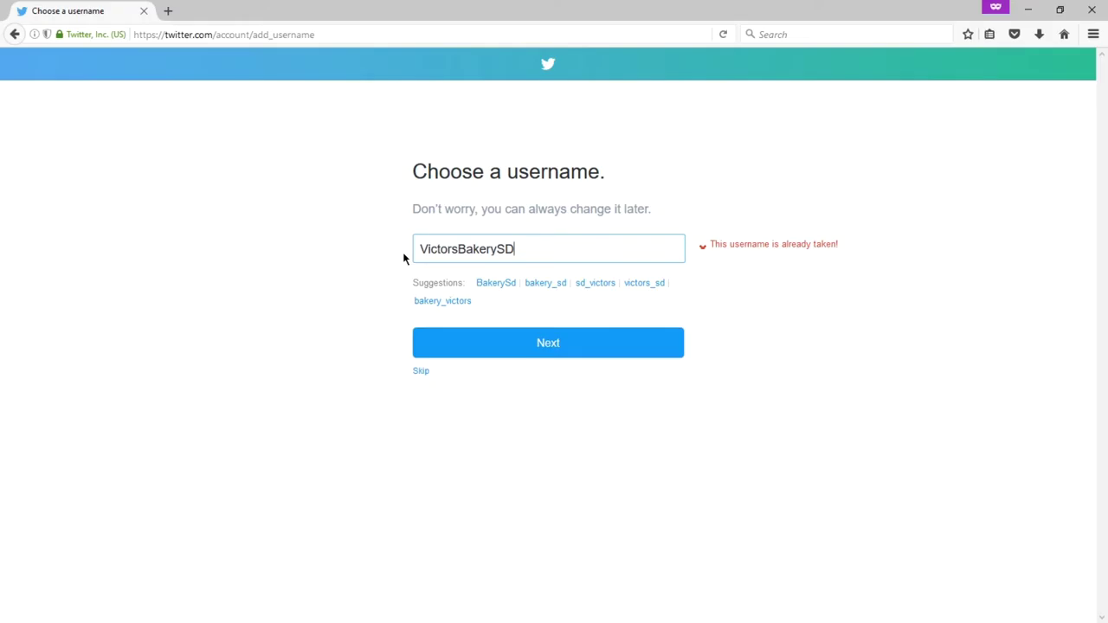
key(Left)
key(Left)
key(Right)
key(Right)
key(BackSpace)
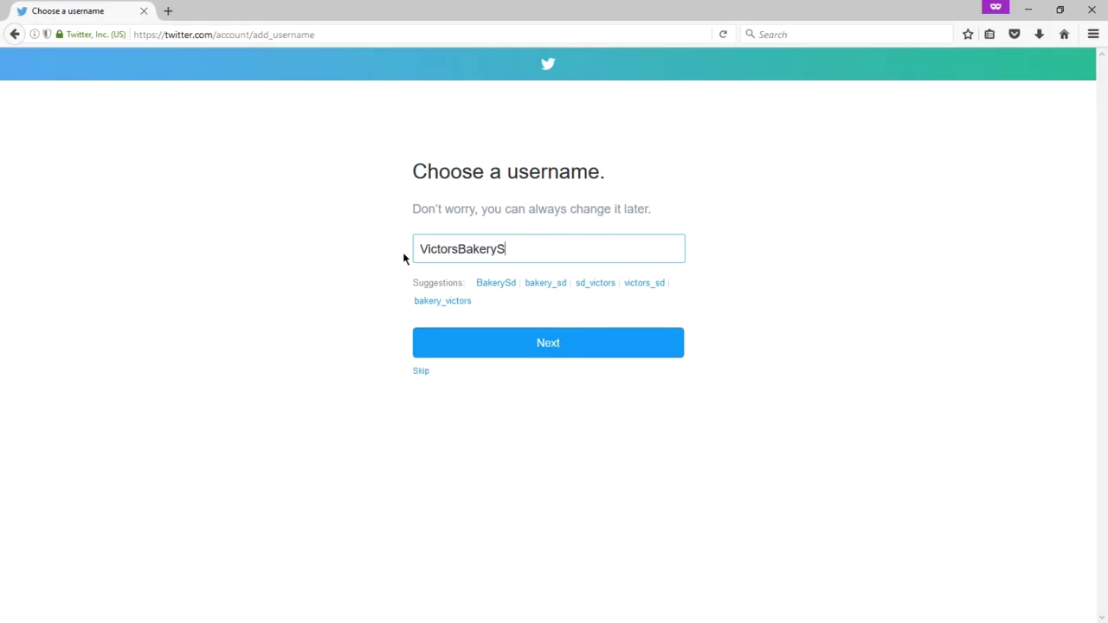
key(BackSpace)
Step: Try and drop a leading 'a', then append 11 to make VictorsBakery11
key(Home)
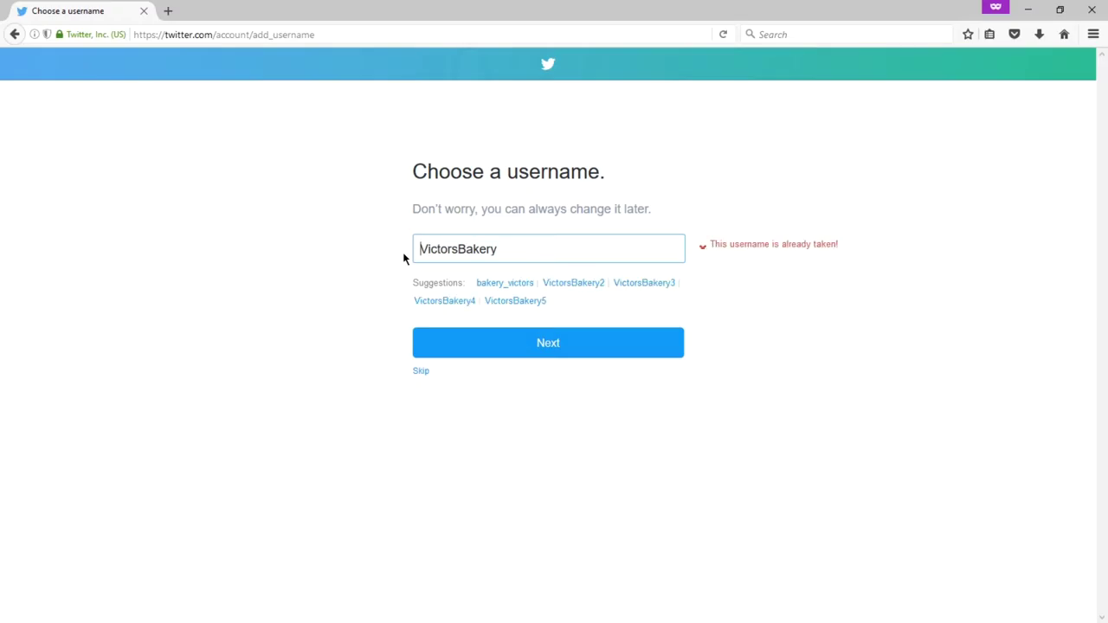
text(a)
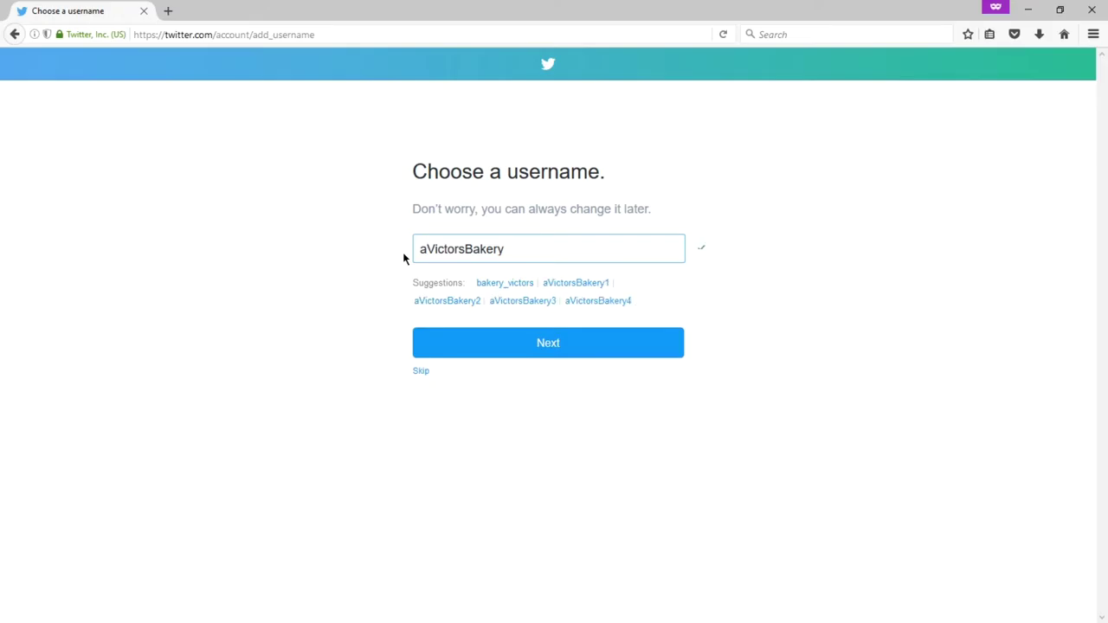
key(BackSpace)
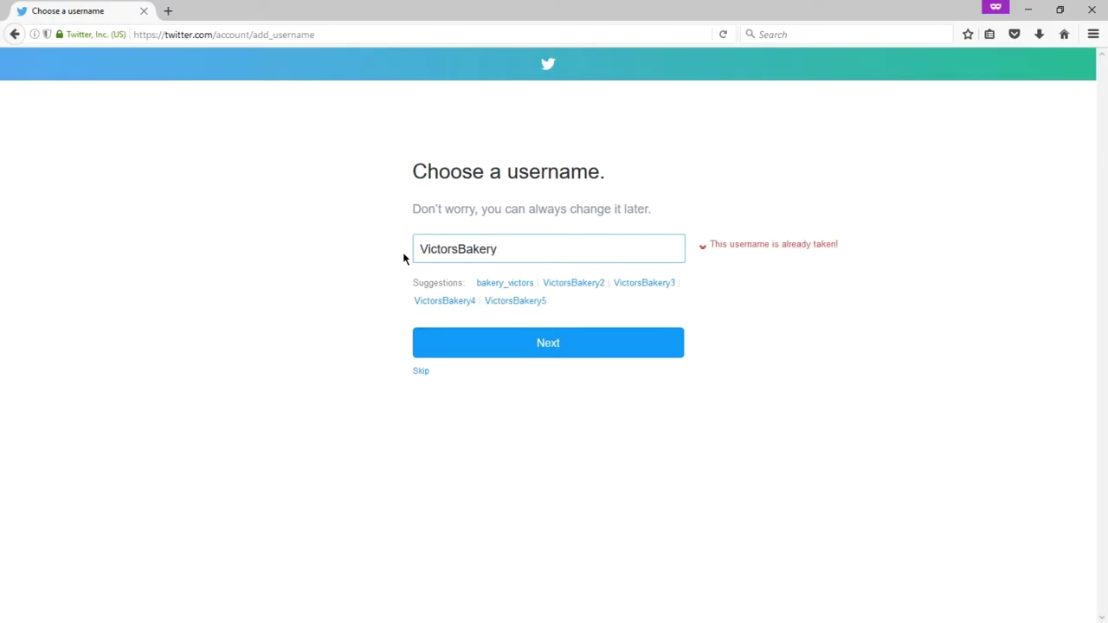
key(End)
text(1)
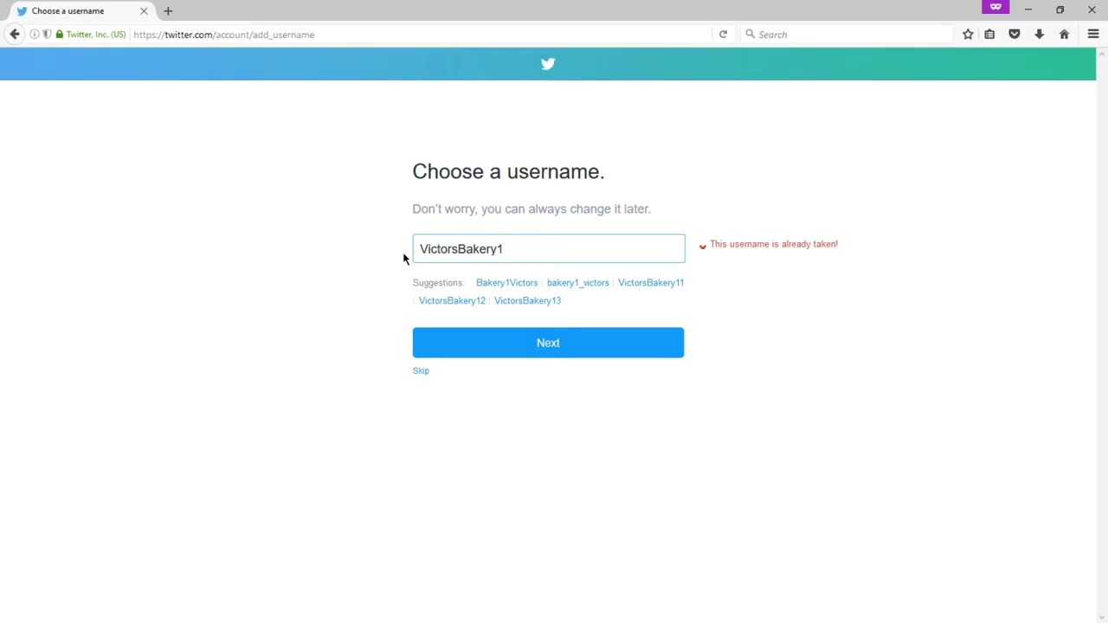
text(1)
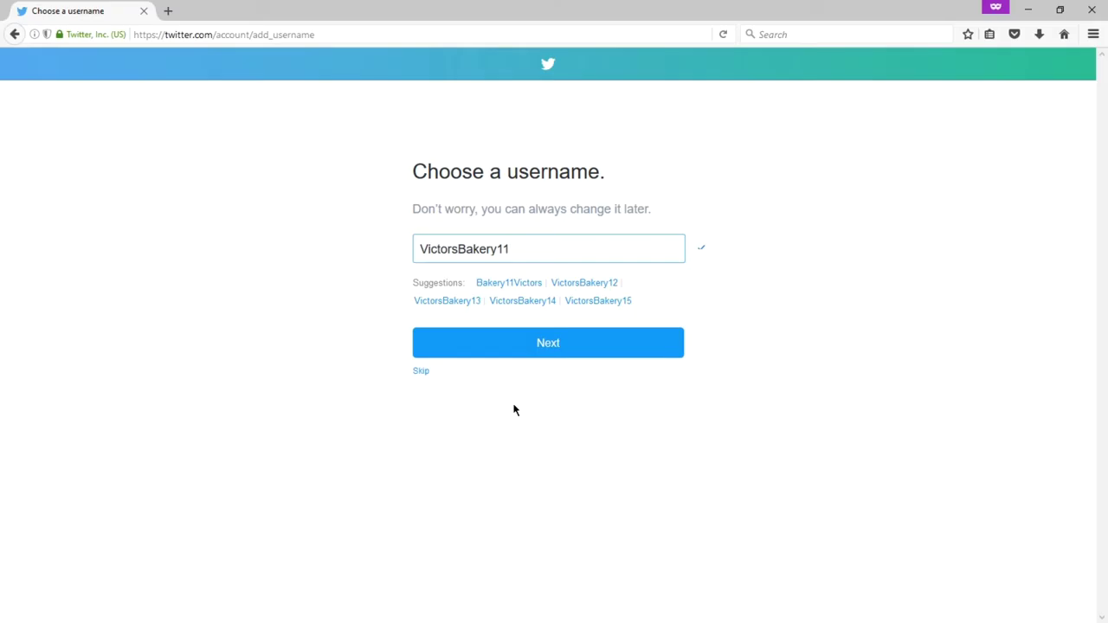
Step: Confirm VictorsBakery11 as the new account's username
click(563, 351)
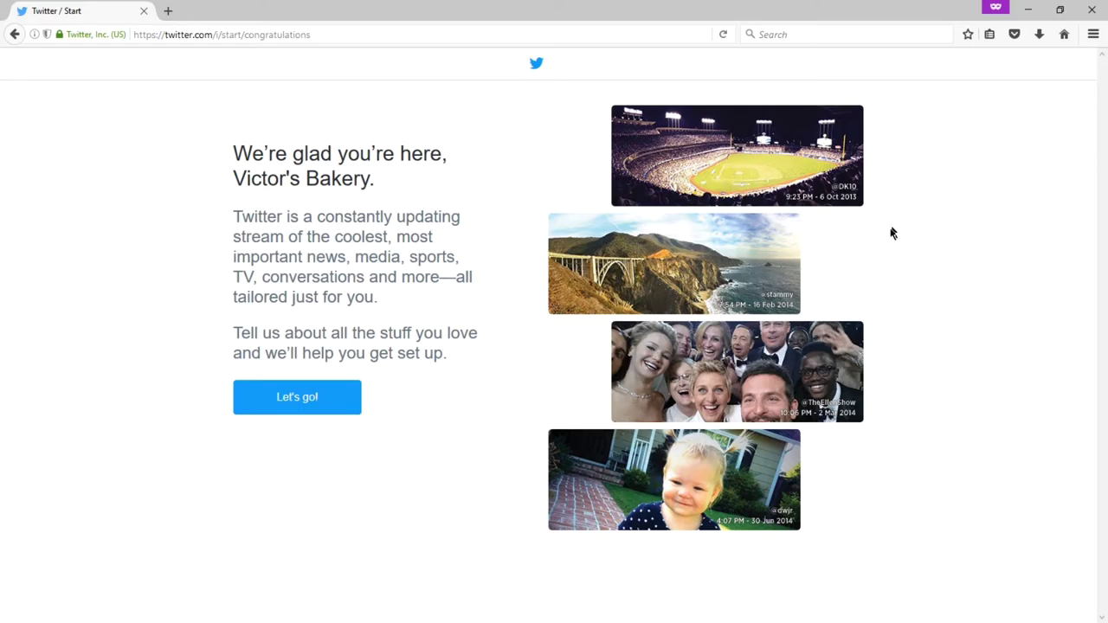
Step: Begin the account setup questions and go to the 'Search for topics' field
click(314, 407)
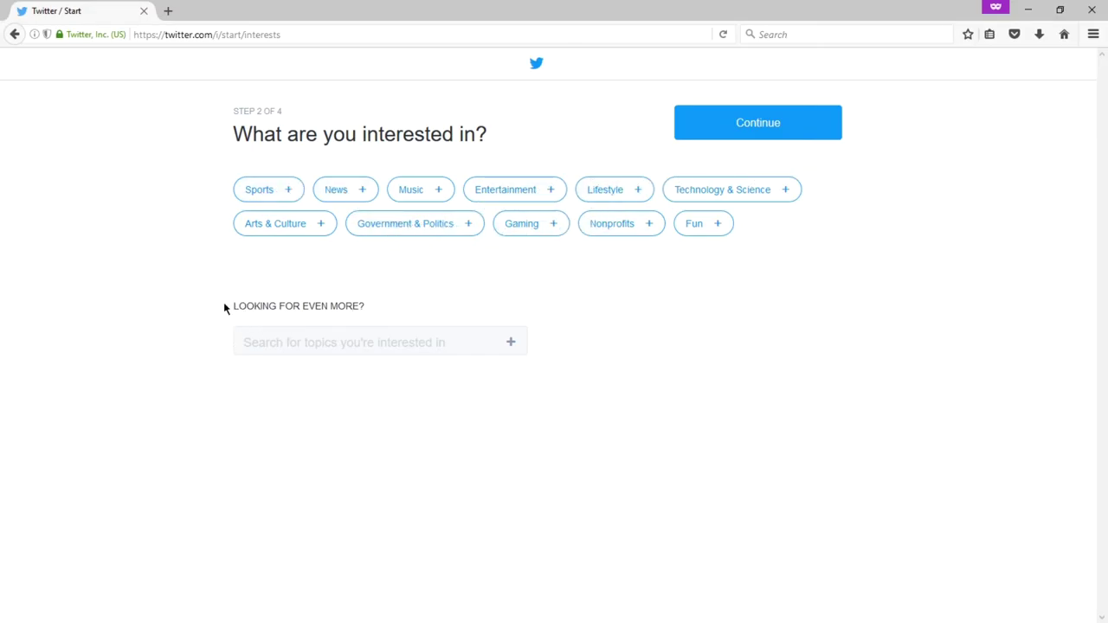
click(288, 344)
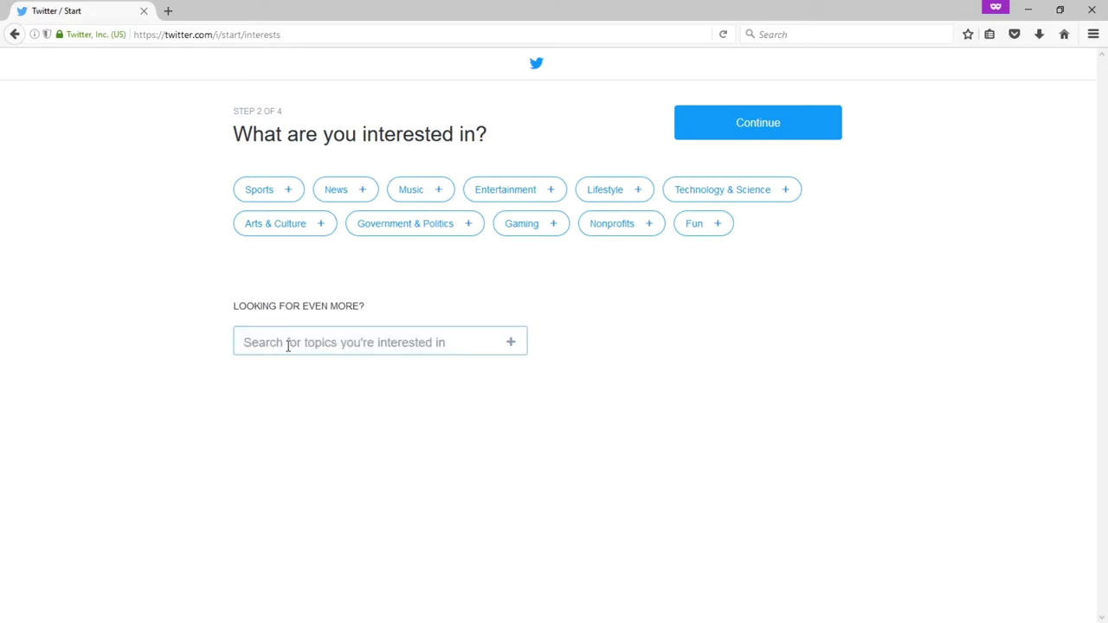
Step: Search for and add Food & Drink, Baking and Cooking With Kids as interests
text(food)
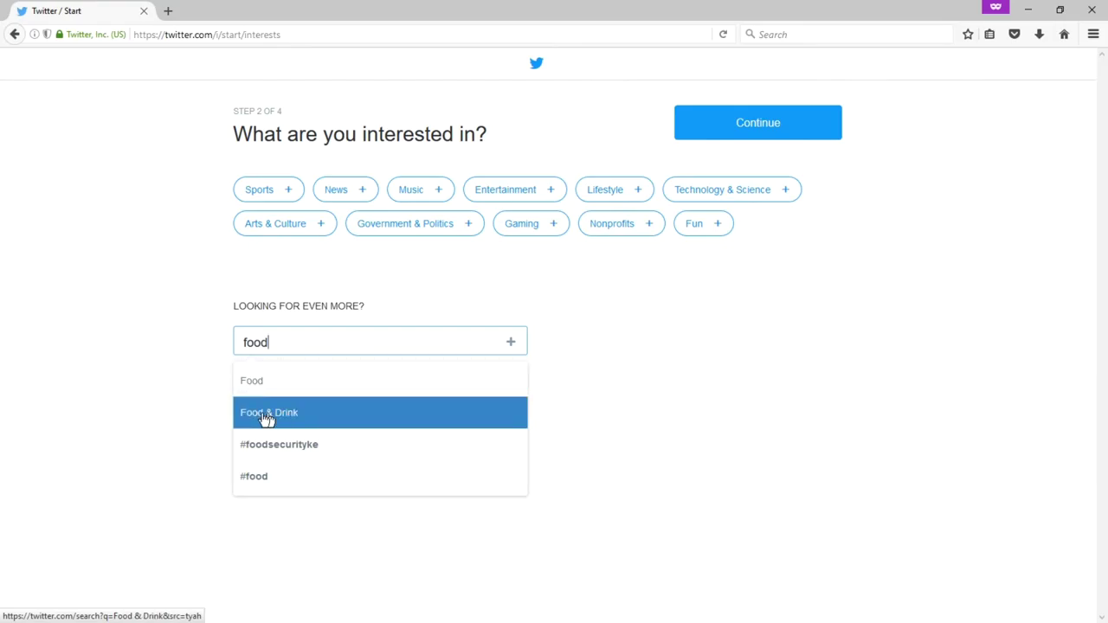
click(266, 418)
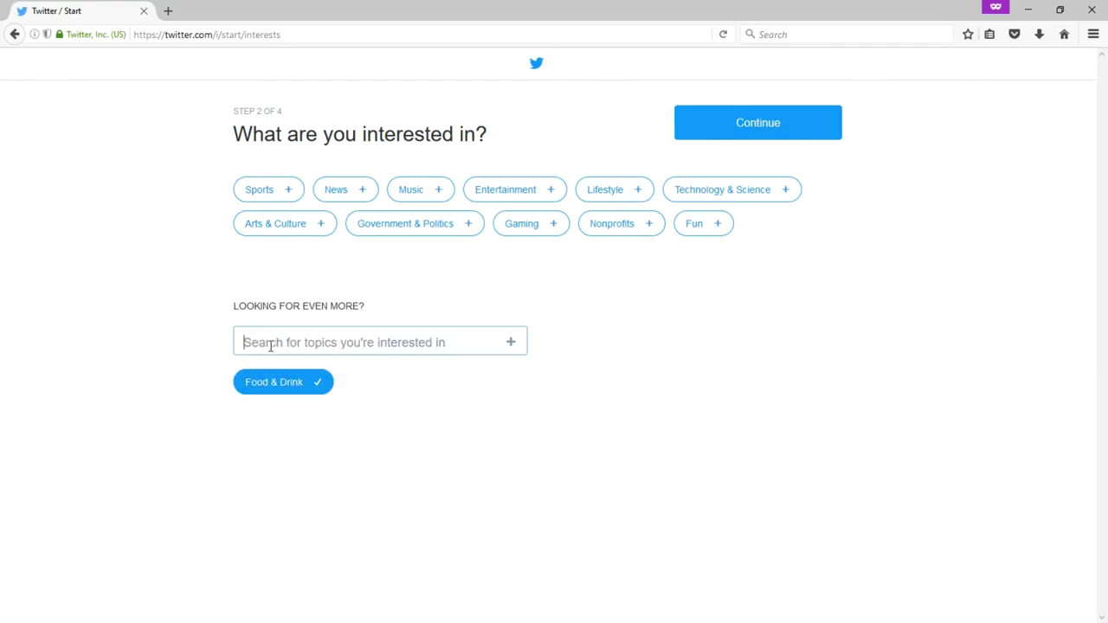
text(baking)
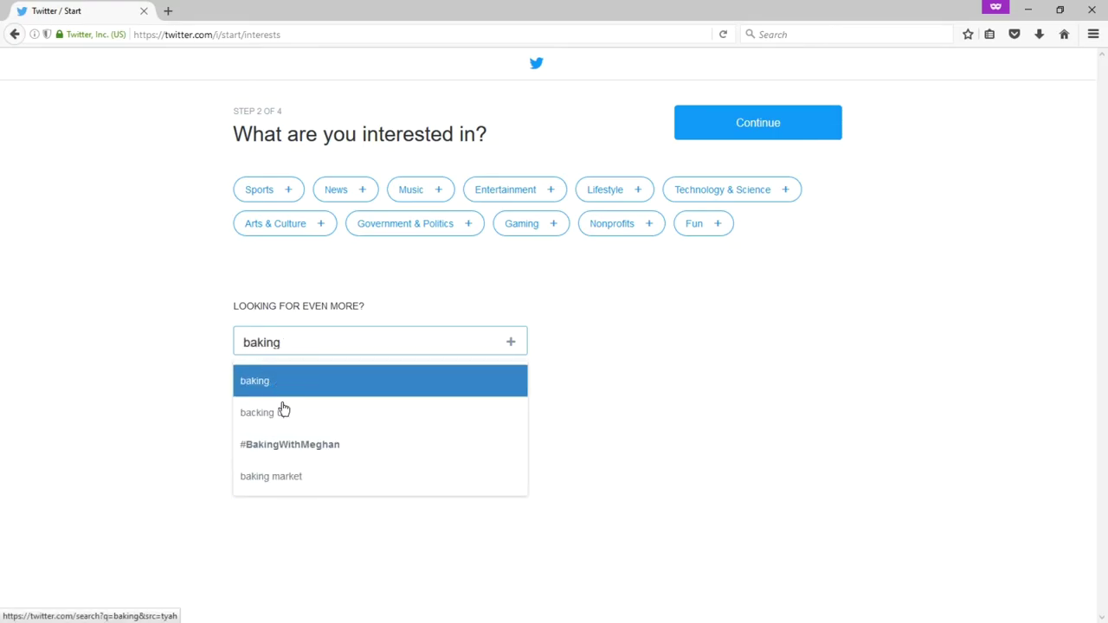
click(273, 387)
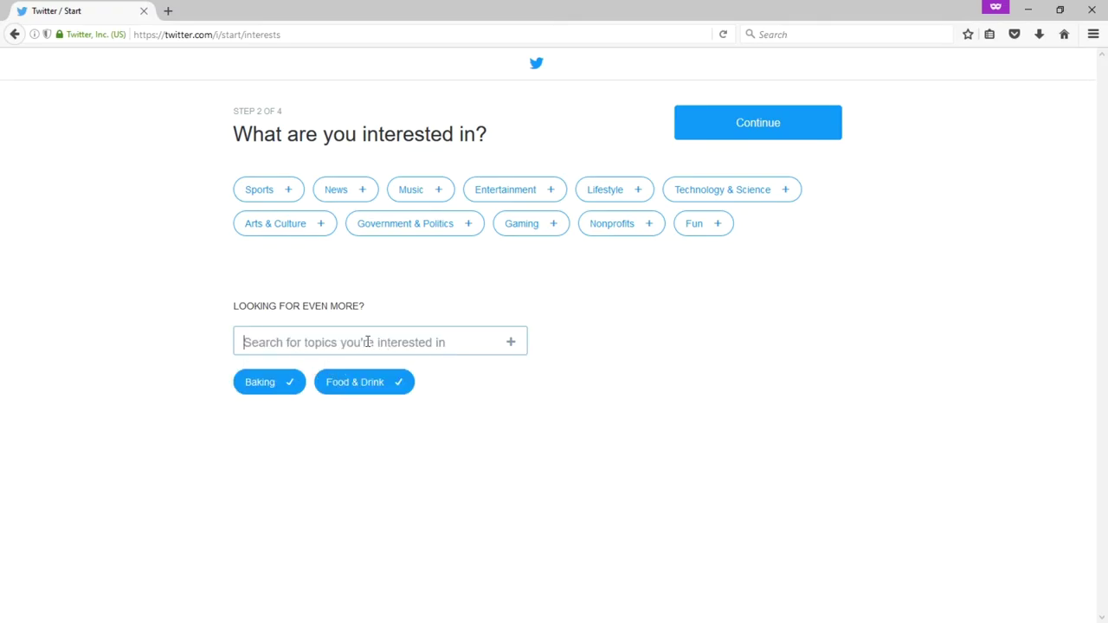
text(cooking with w)
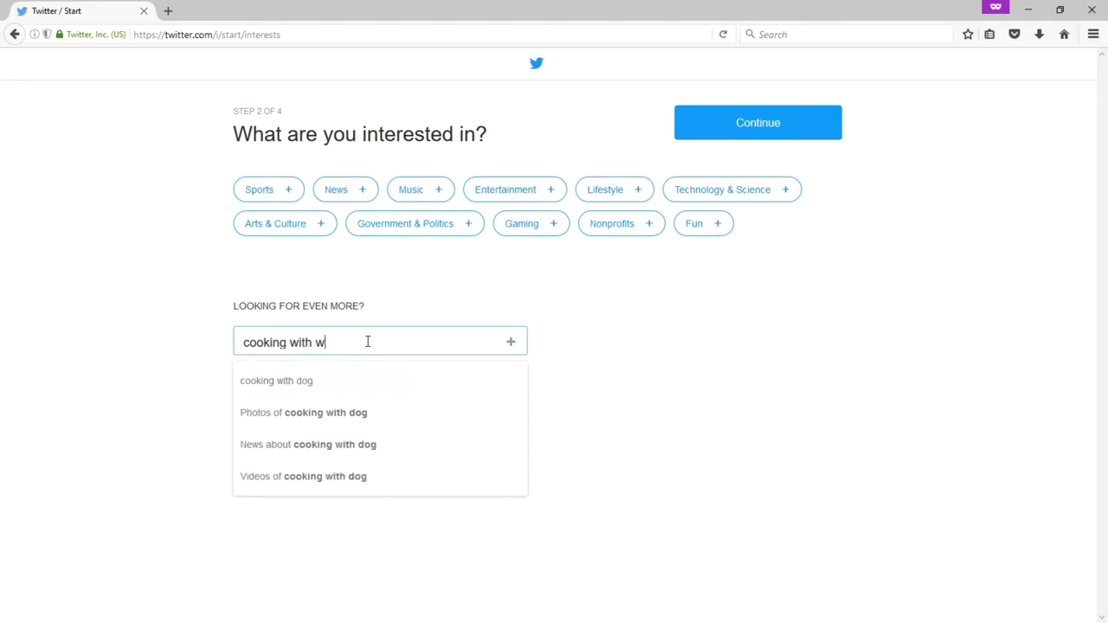
key(BackSpace)
text(kids)
key(Return)
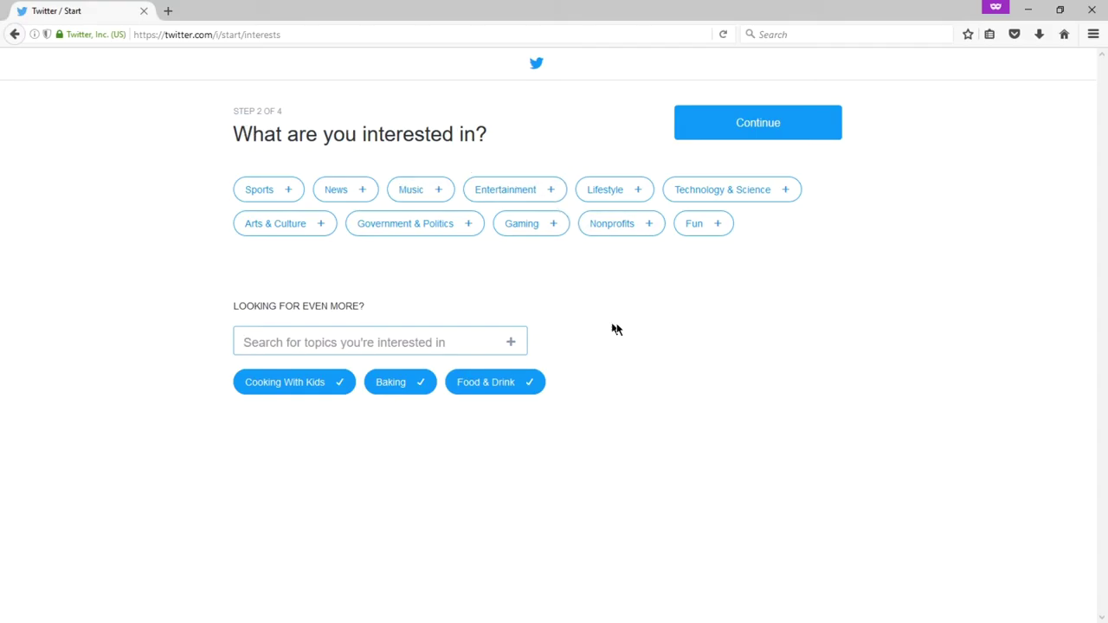
Step: Move past the interests step and decline importing contacts with 'No thanks'
click(751, 128)
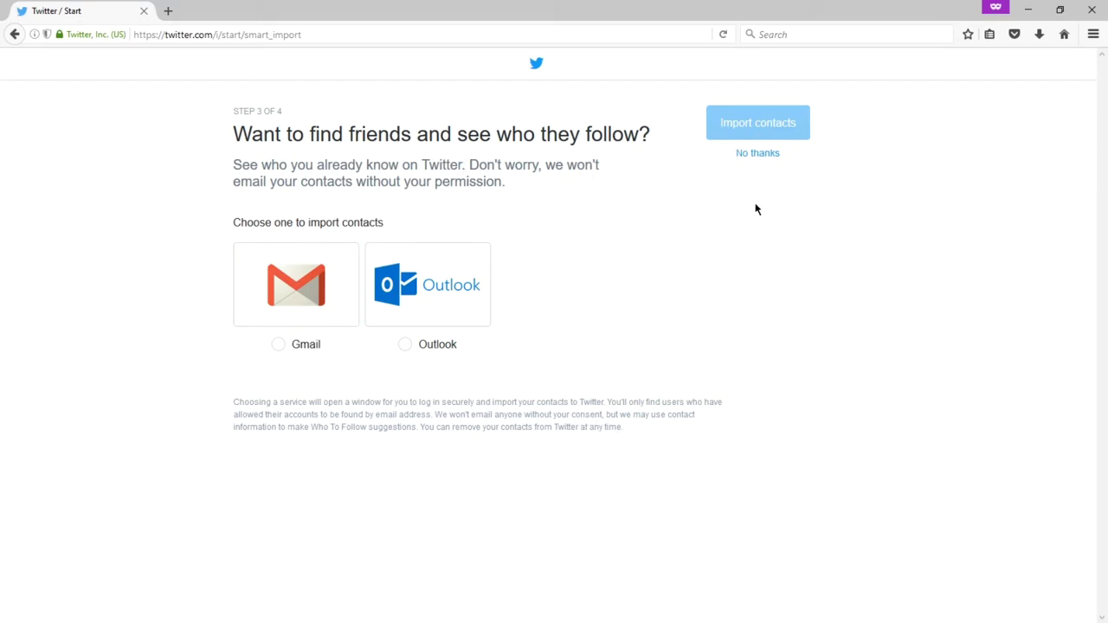
click(759, 153)
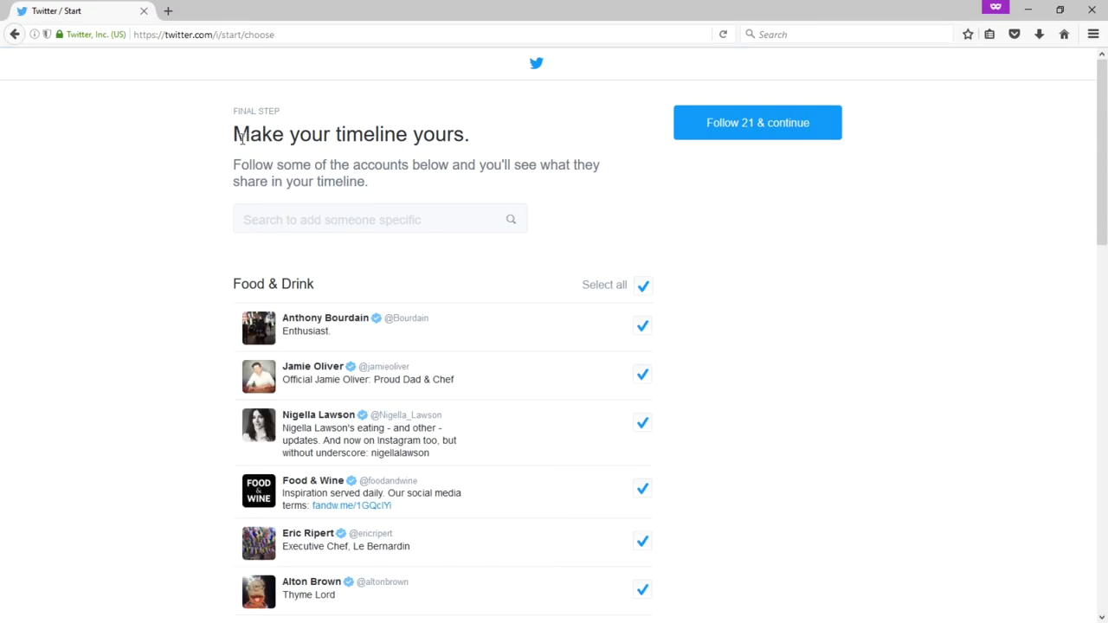
scroll(606, 188, down, 3)
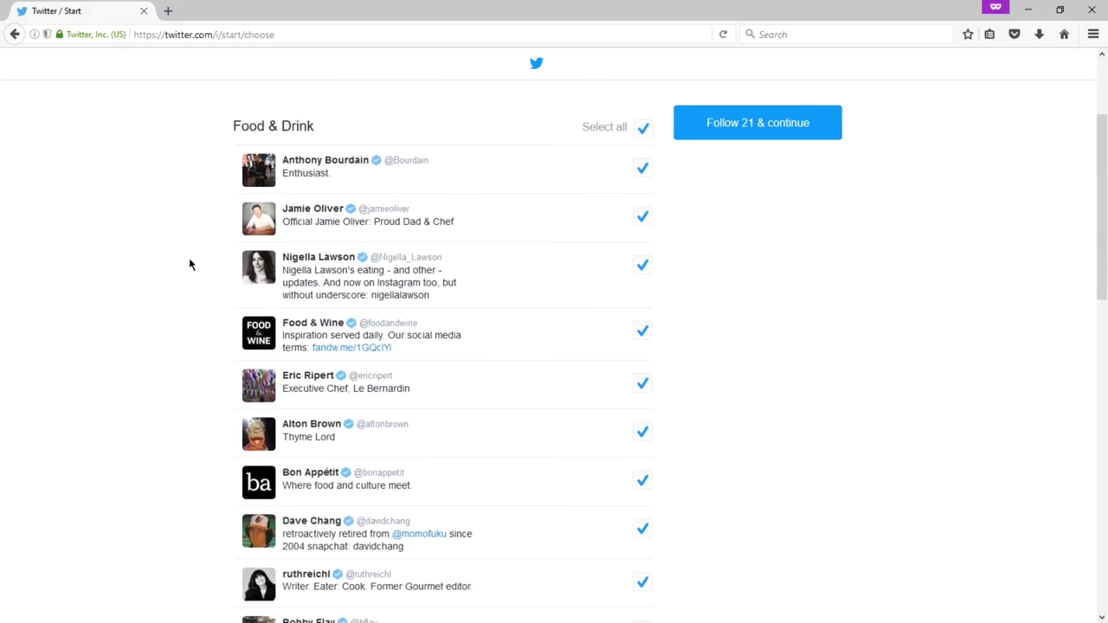
scroll(188, 263, down, 5)
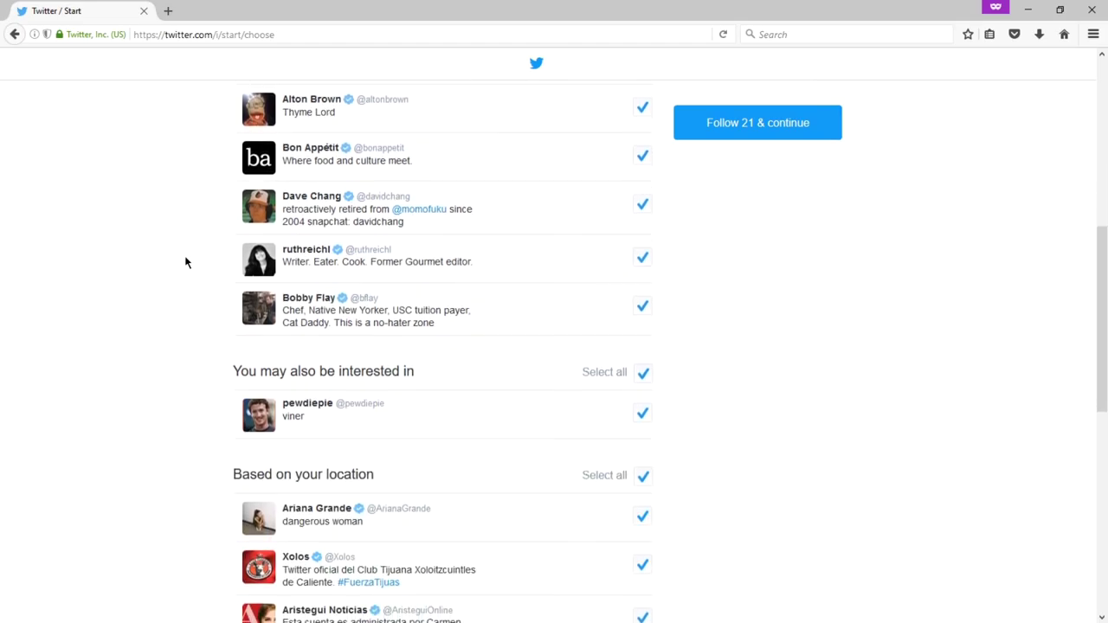
scroll(185, 263, down, 8)
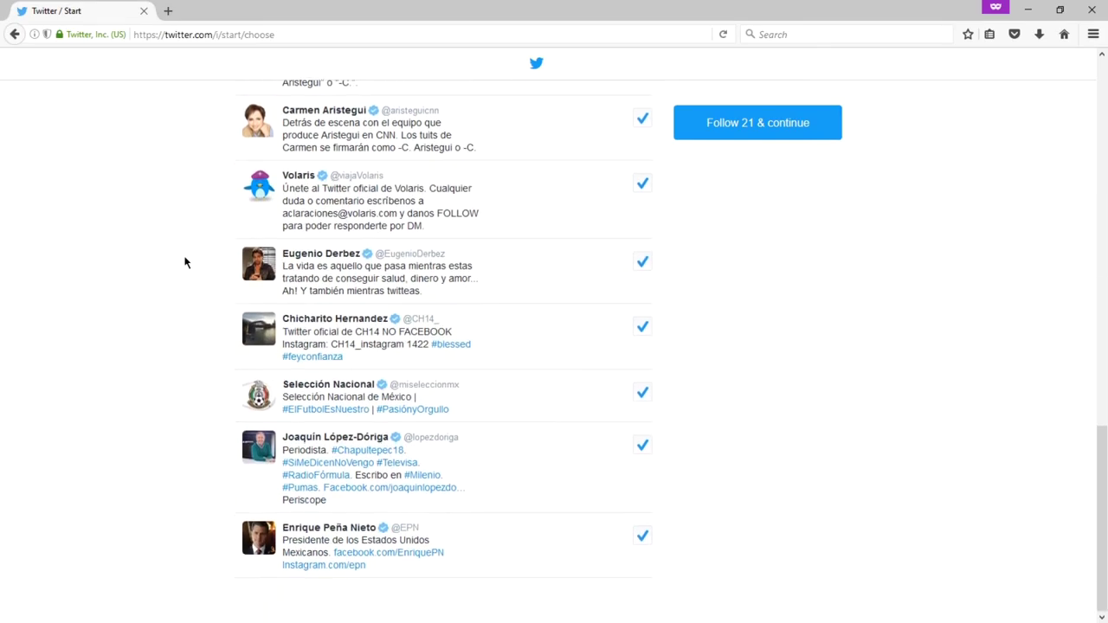
scroll(184, 262, up, 20)
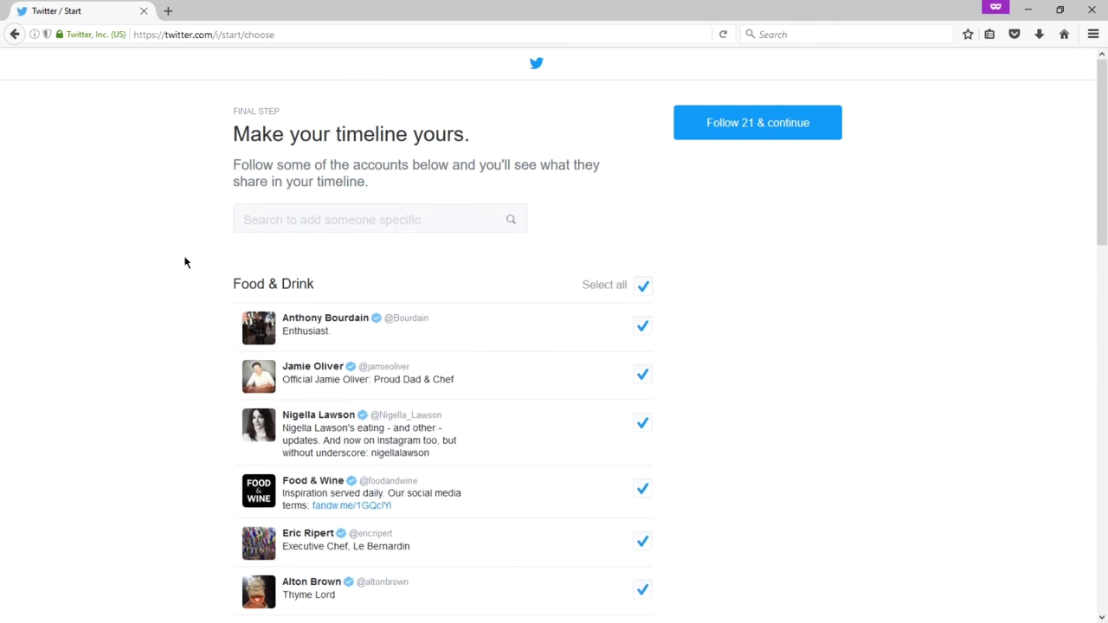
scroll(185, 263, down, 1)
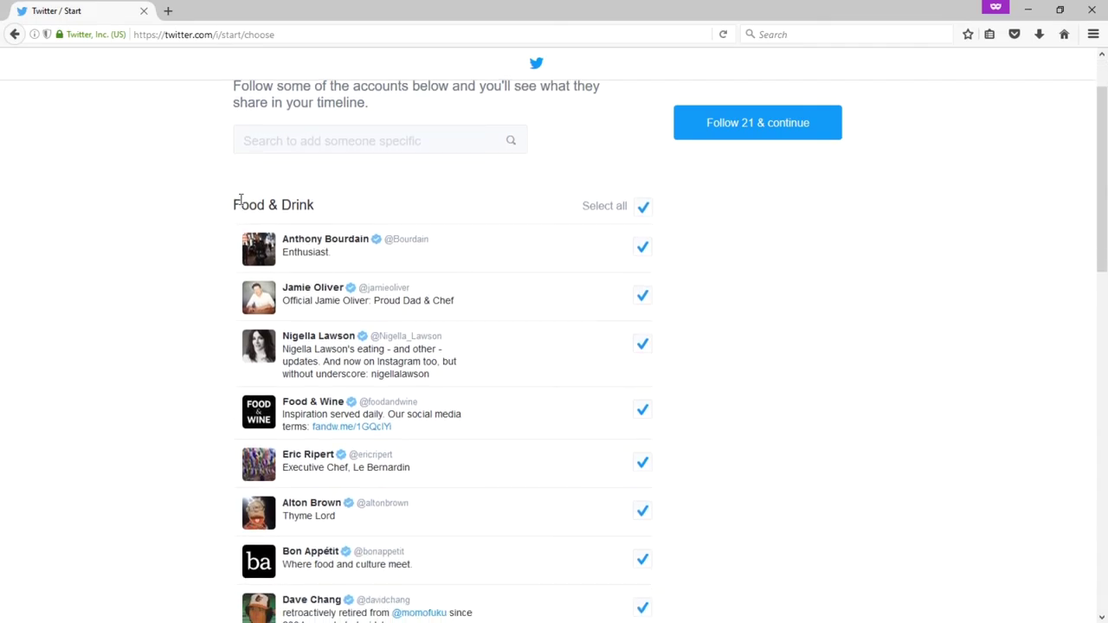
drag(241, 204, 315, 205)
click(164, 225)
scroll(164, 226, down, 7)
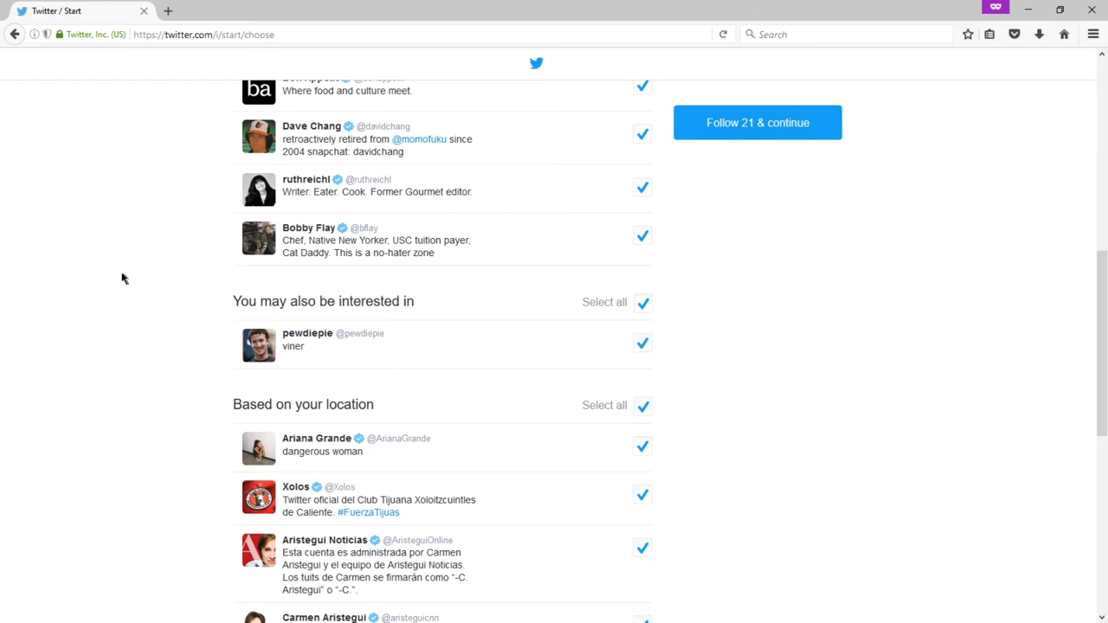
scroll(164, 284, down, 5)
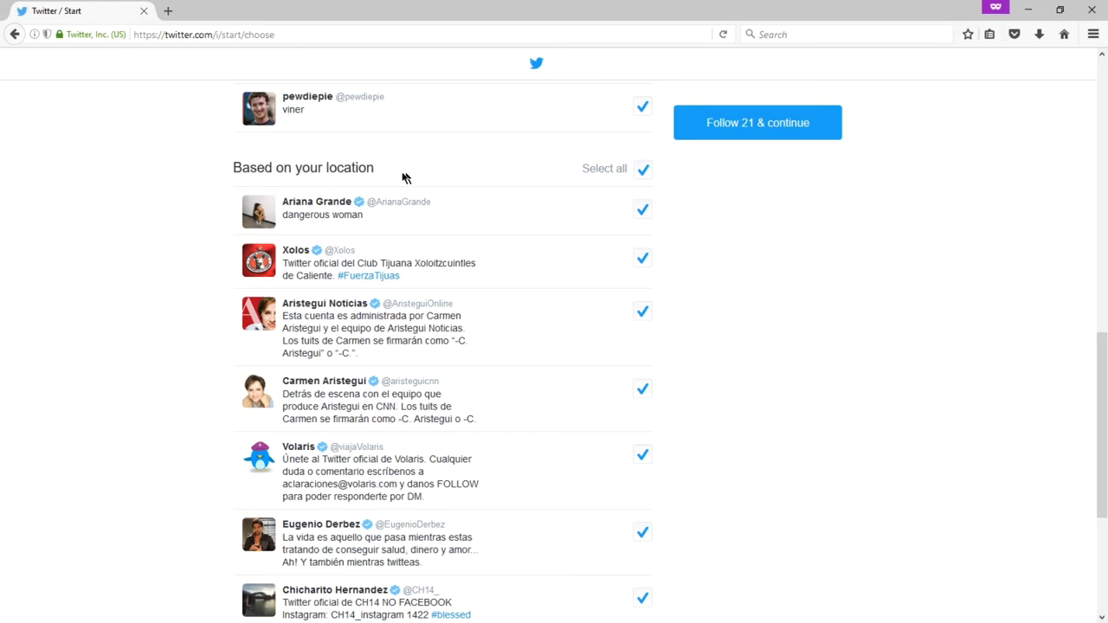
scroll(161, 222, down, 5)
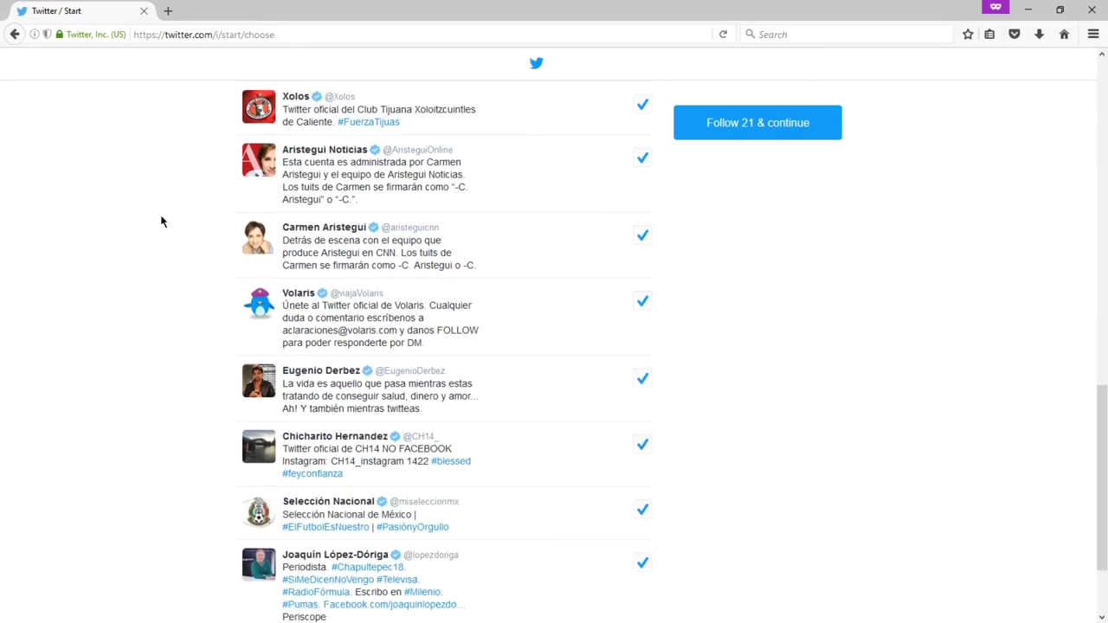
scroll(161, 222, down, 1)
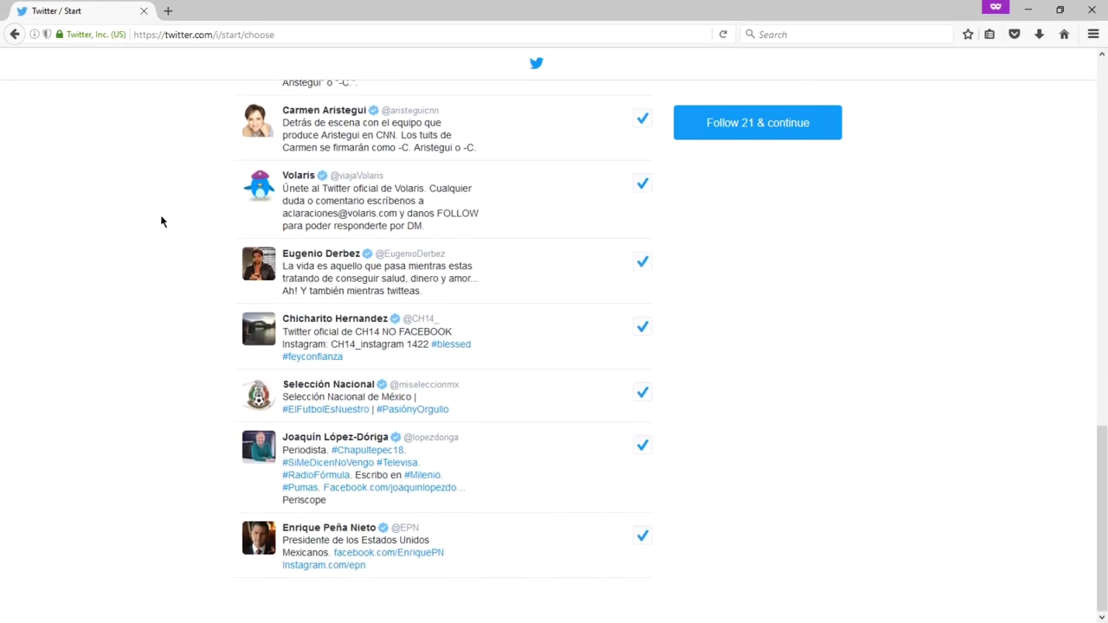
scroll(161, 222, up, 20)
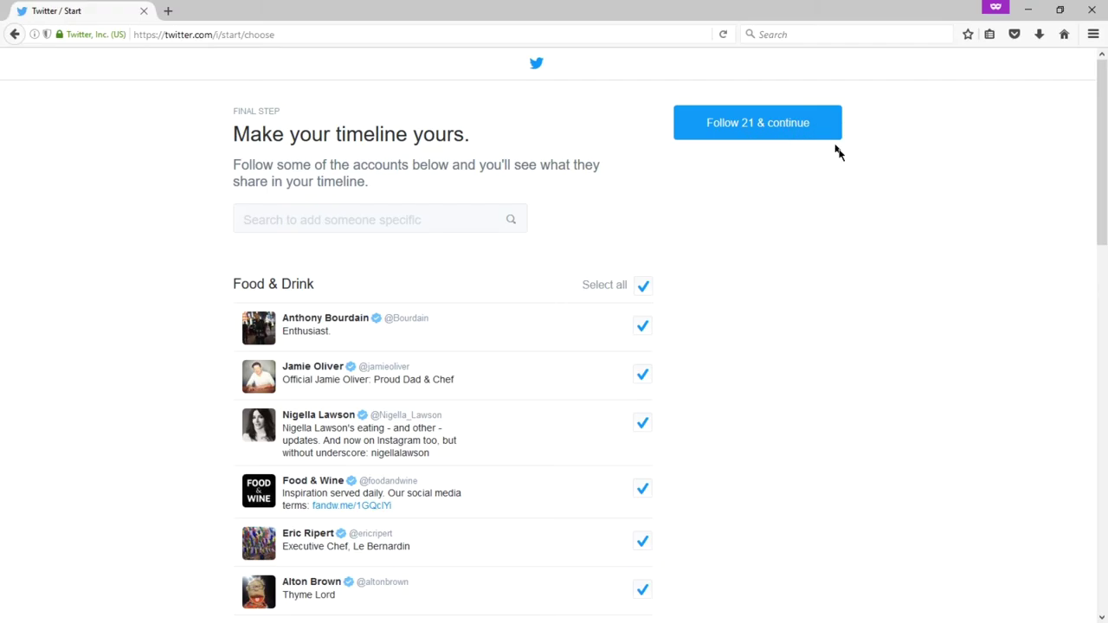
scroll(814, 207, down, 3)
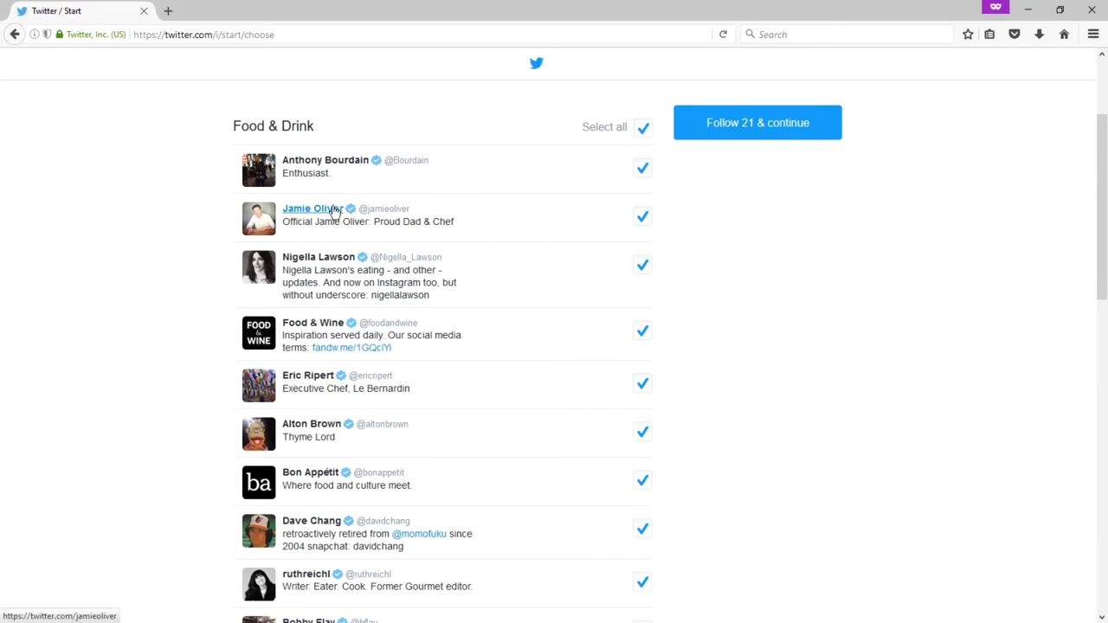
scroll(324, 342, down, 2)
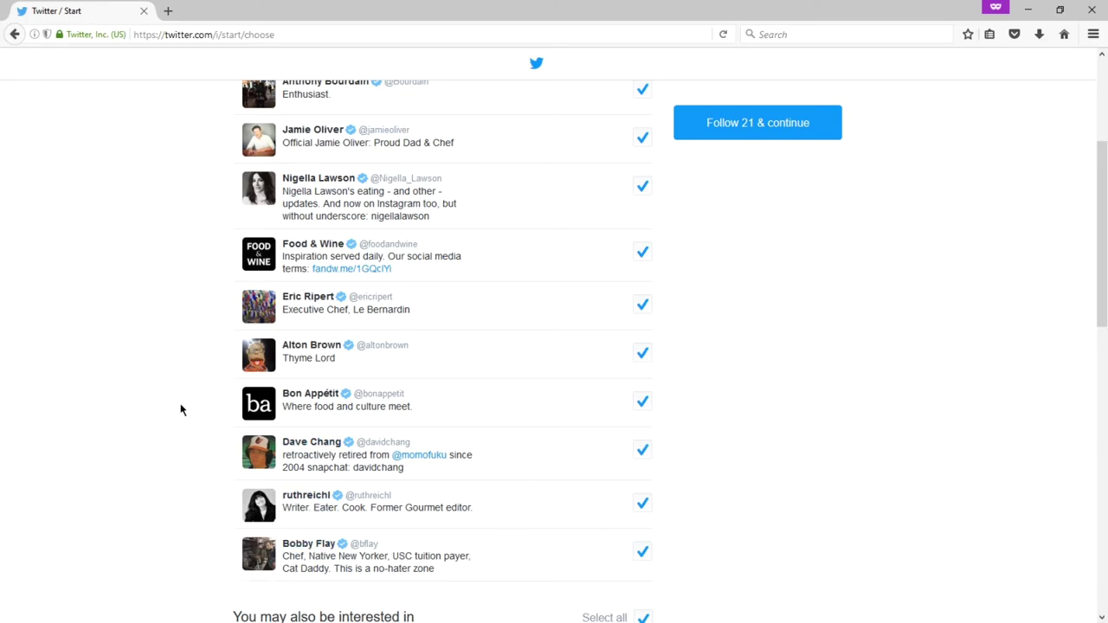
scroll(180, 410, up, 2)
scroll(180, 410, down, 2)
scroll(200, 264, up, 3)
click(643, 206)
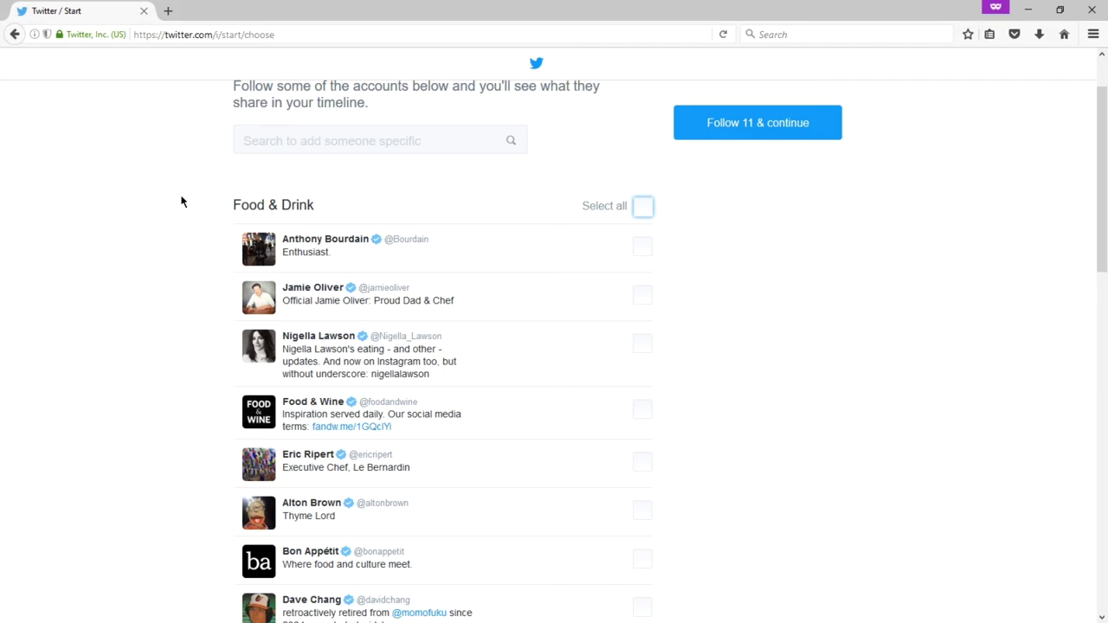
click(645, 209)
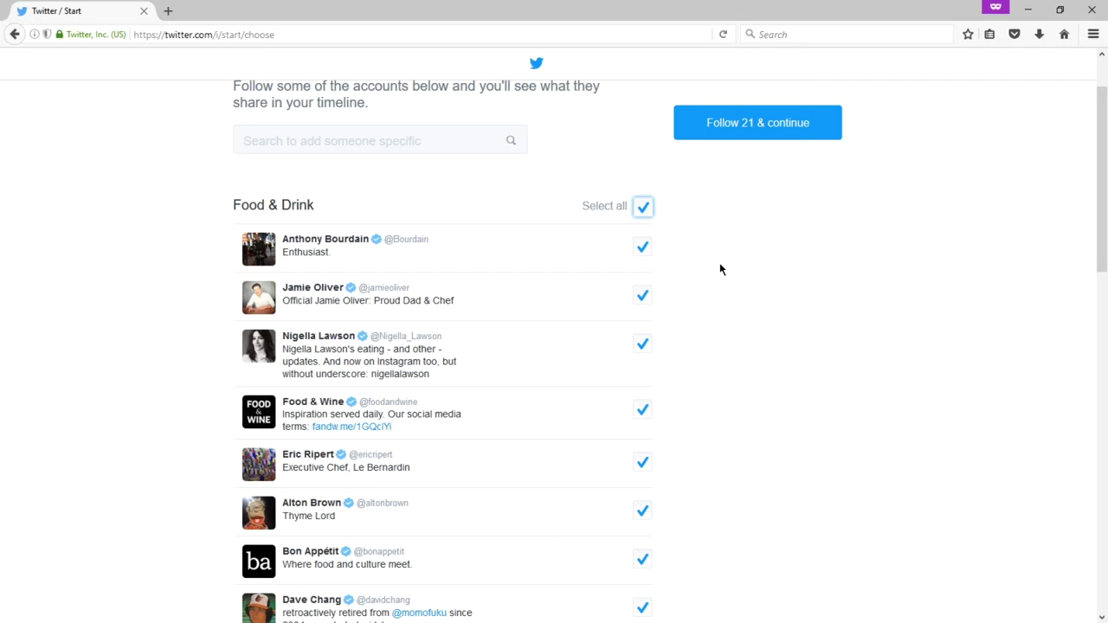
scroll(719, 263, down, 2)
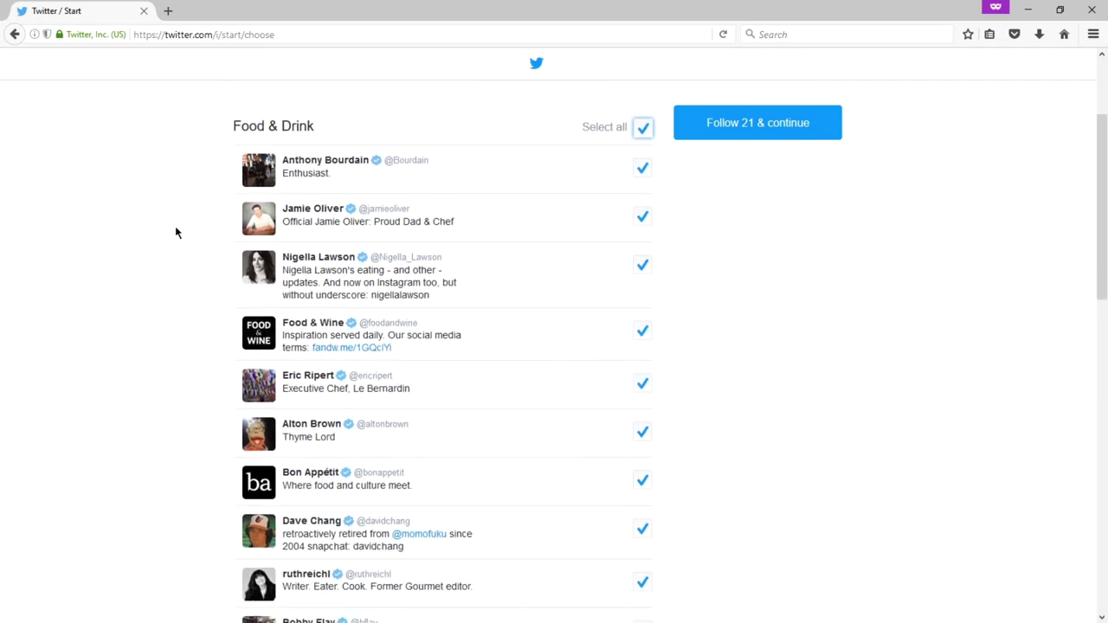
click(648, 222)
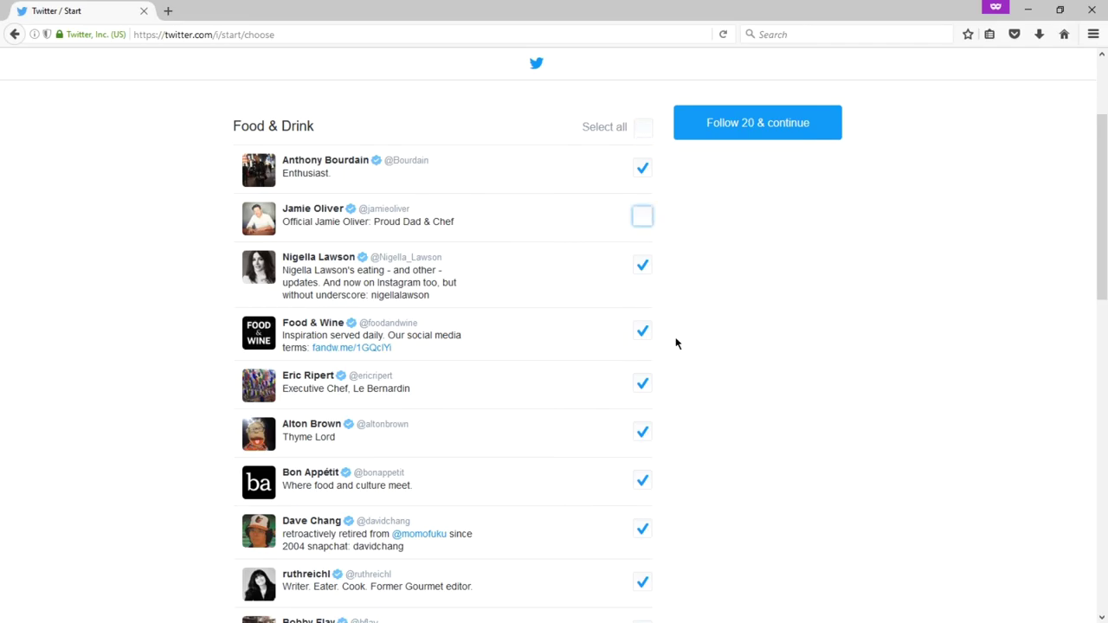
click(644, 387)
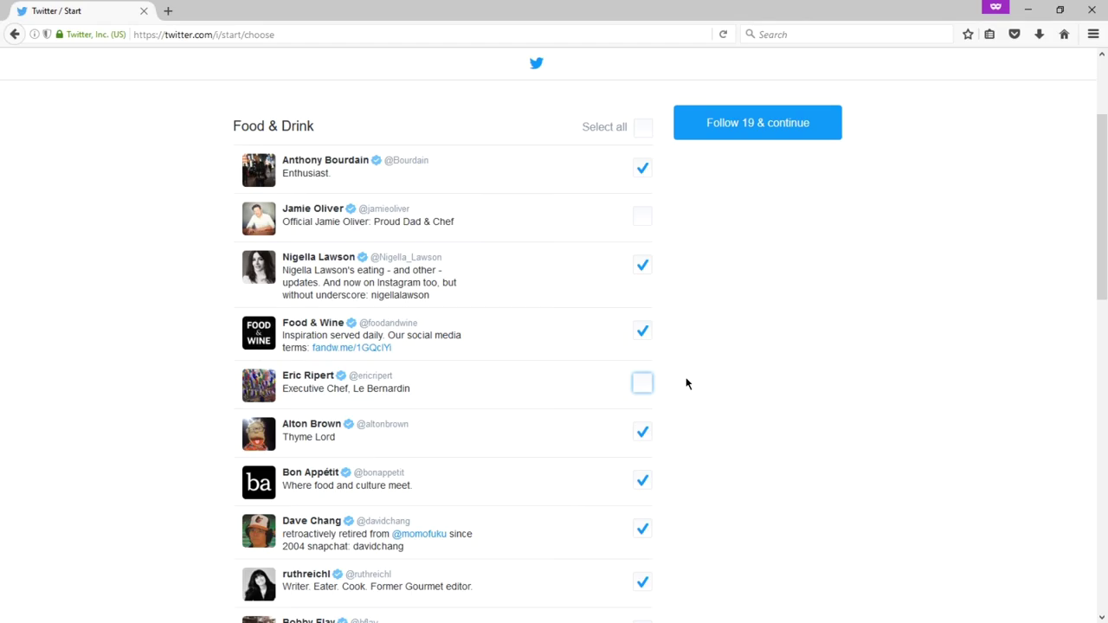
scroll(519, 507, down, 2)
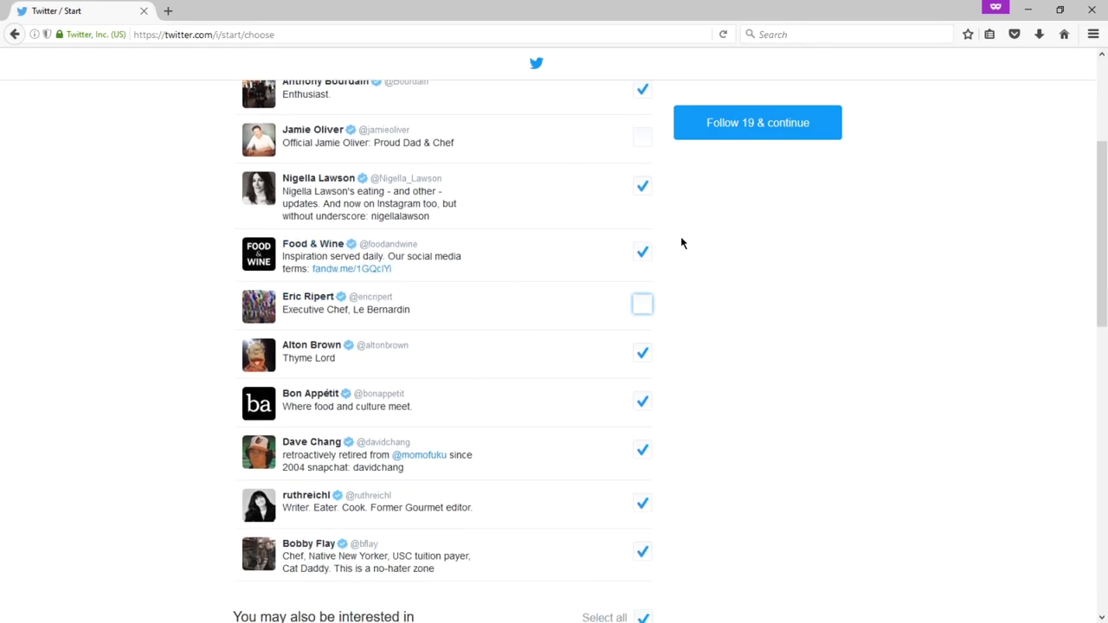
scroll(681, 243, down, 6)
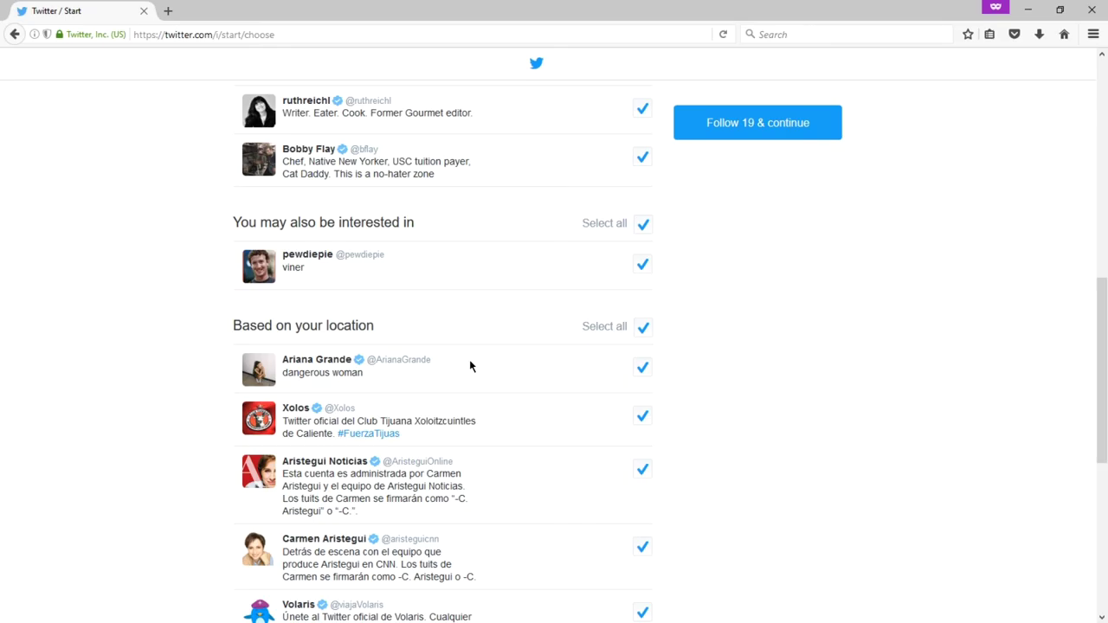
scroll(1022, 443, up, 7)
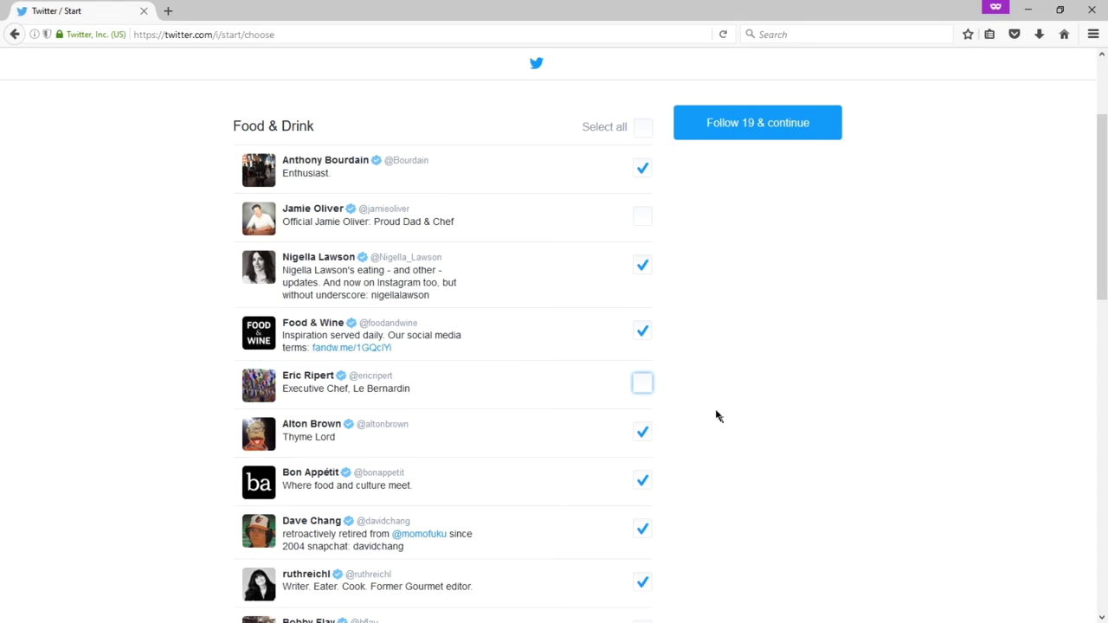
scroll(175, 272, down, 1)
scroll(173, 272, down, 5)
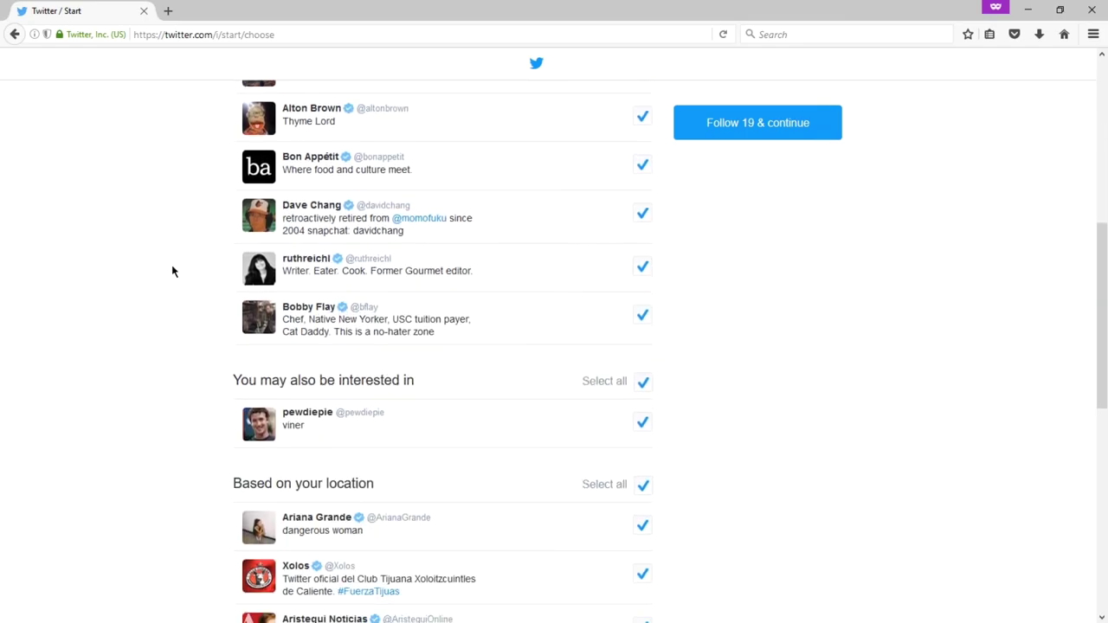
scroll(172, 272, up, 3)
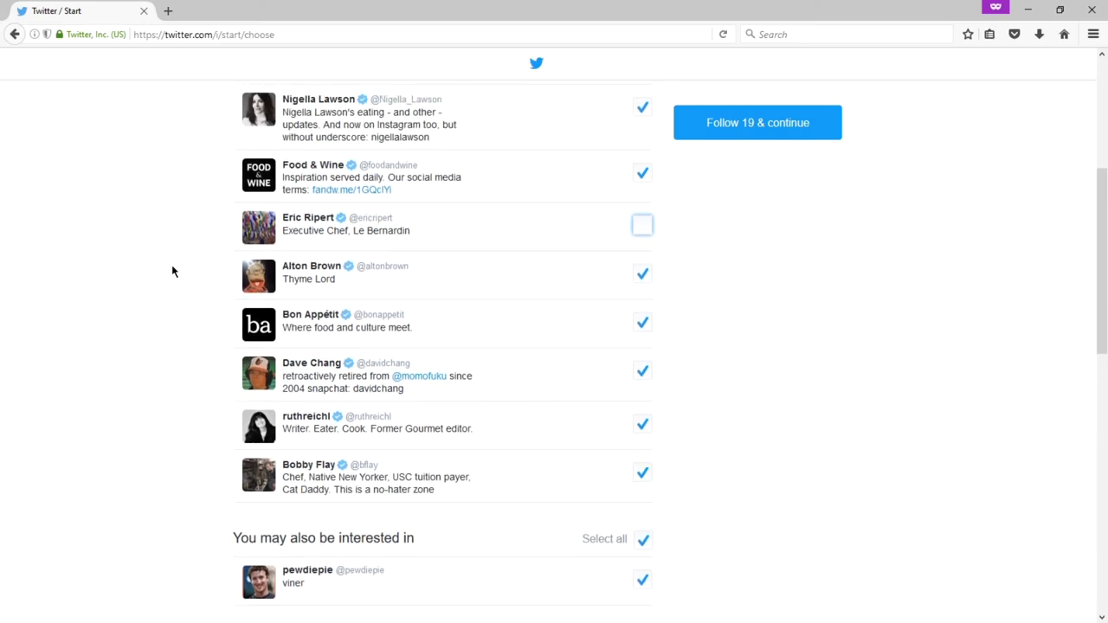
scroll(172, 272, up, 2)
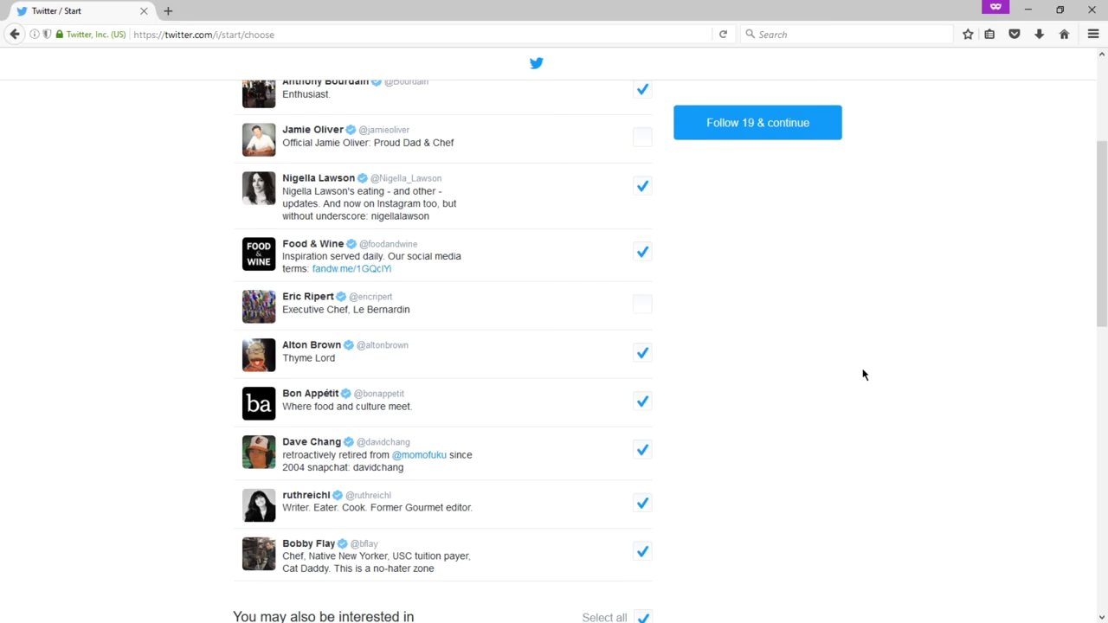
scroll(863, 374, up, 1)
scroll(863, 374, down, 1)
scroll(863, 374, up, 1)
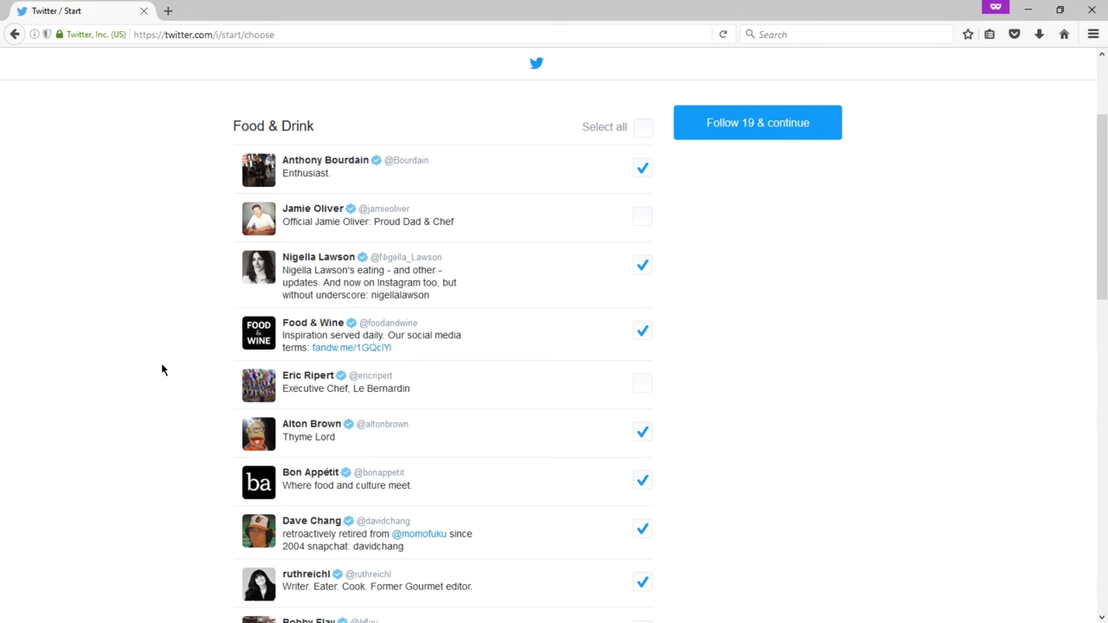
scroll(161, 370, down, 10)
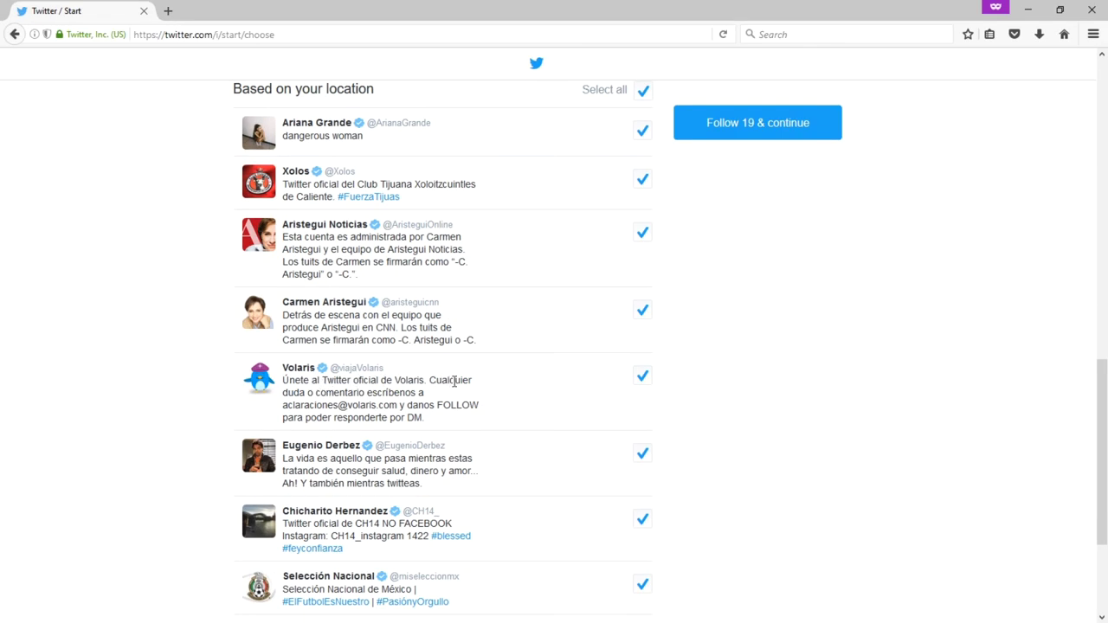
scroll(468, 374, up, 3)
scroll(470, 375, down, 5)
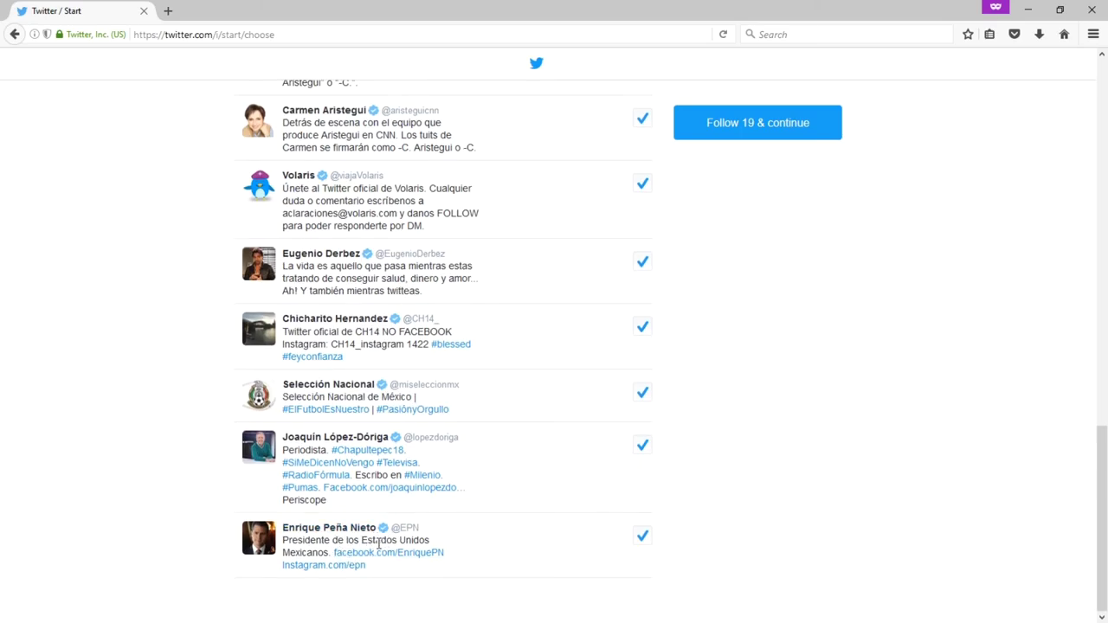
scroll(799, 406, up, 10)
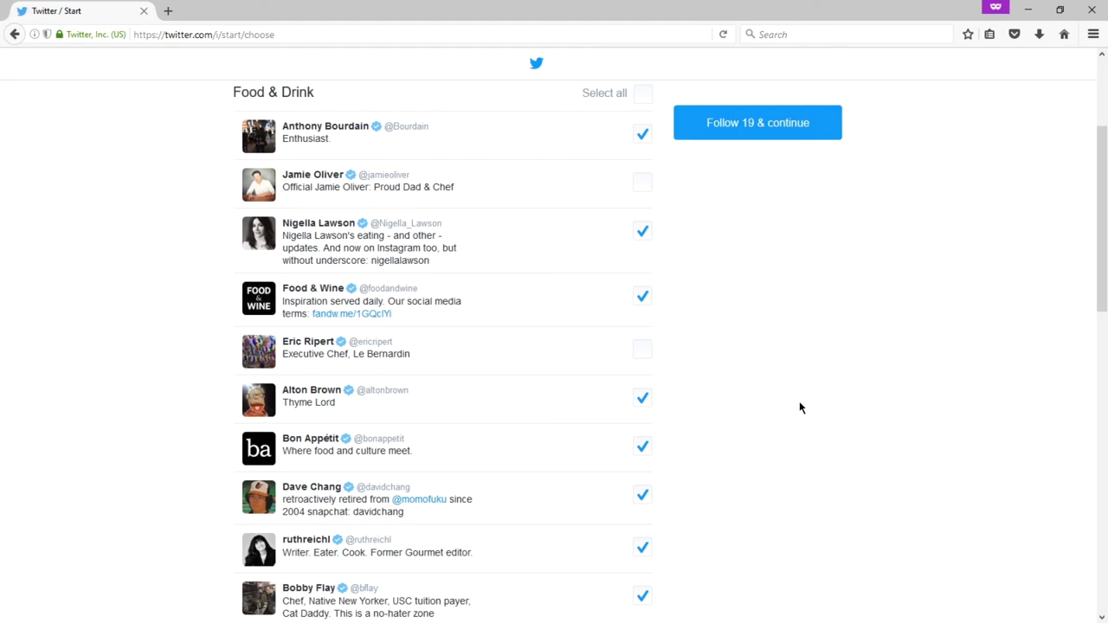
scroll(761, 381, up, 2)
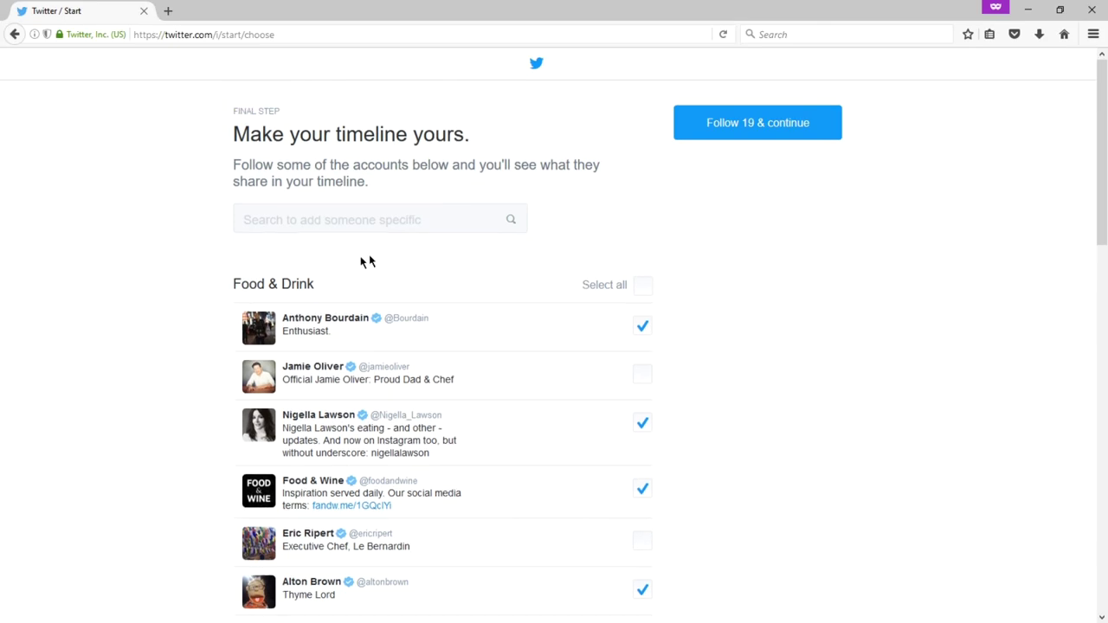
scroll(904, 391, down, 1)
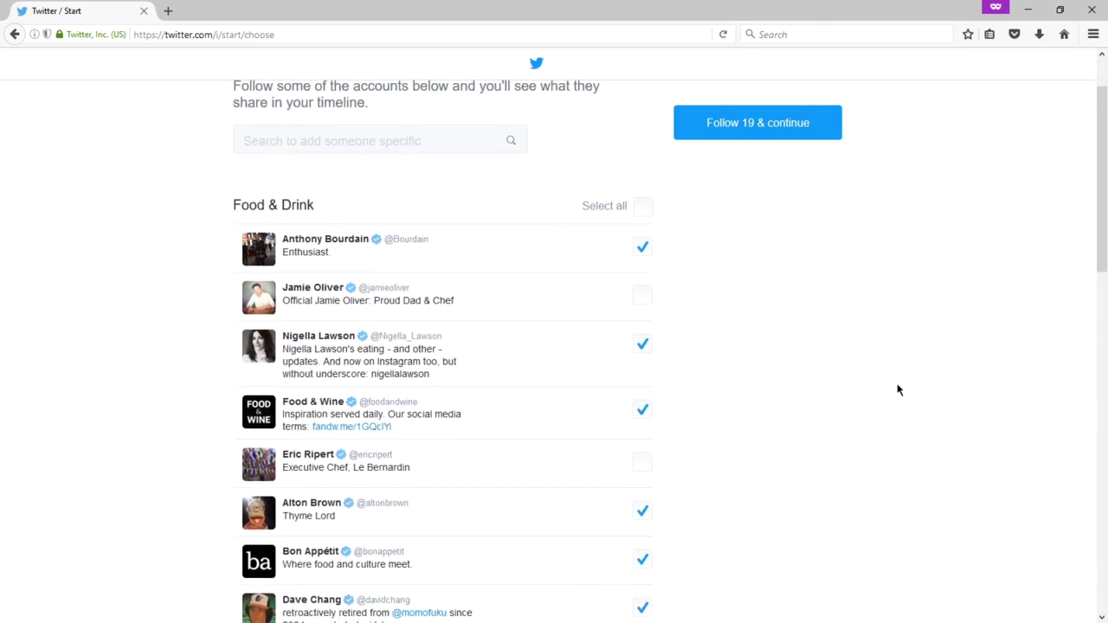
Step: Select all Food & Drink suggestions to follow and scroll through the list to review them
click(642, 207)
scroll(792, 454, down, 1)
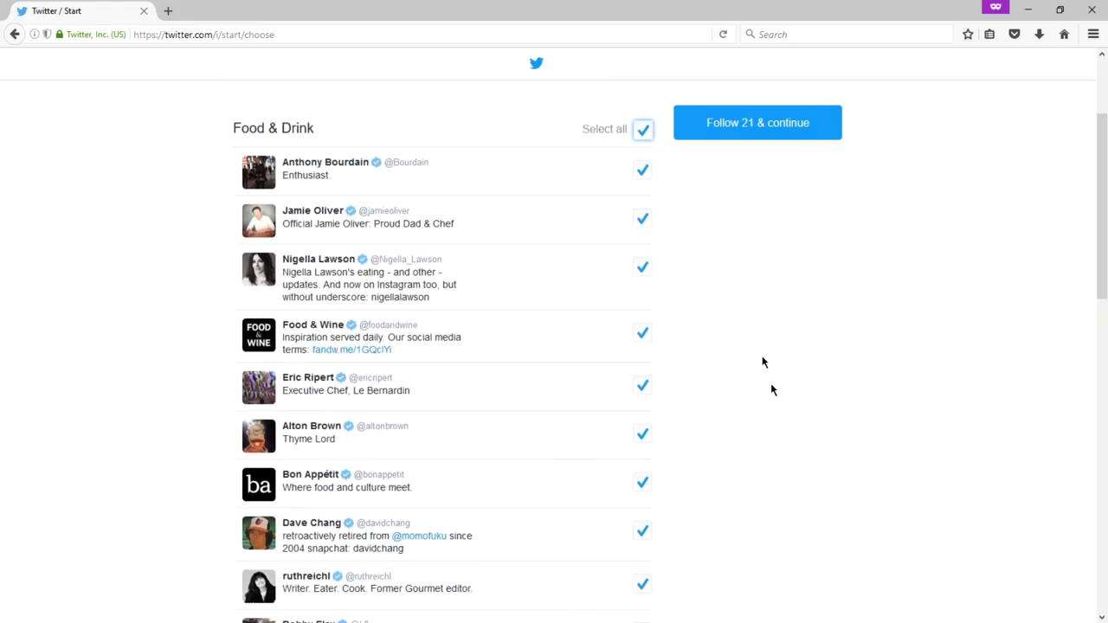
scroll(762, 362, down, 1)
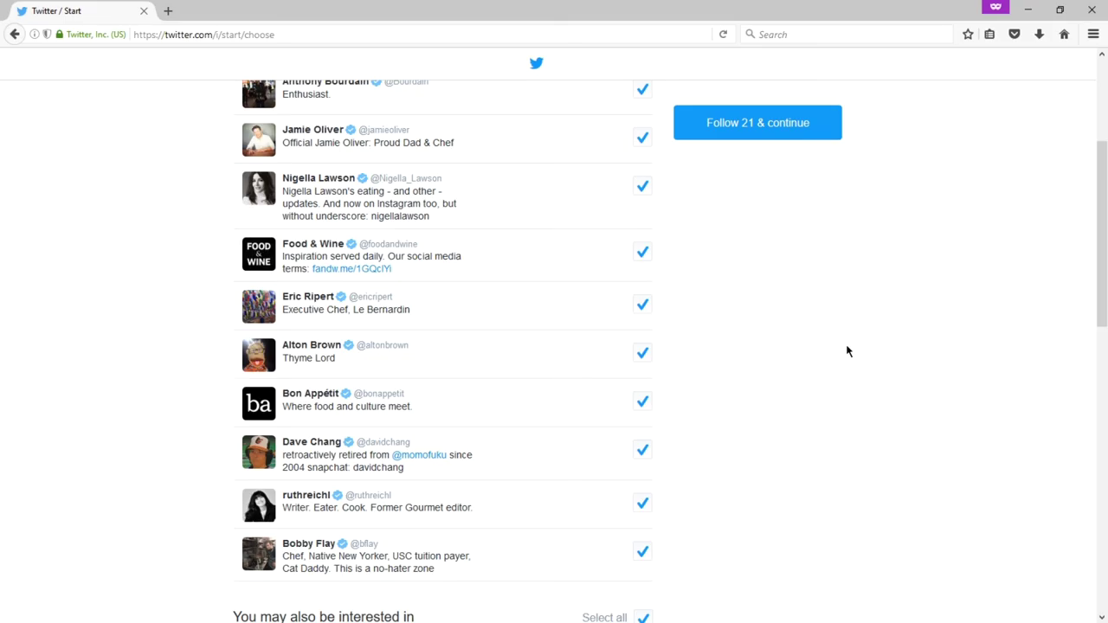
scroll(844, 350, down, 2)
scroll(835, 348, up, 5)
scroll(450, 247, up, 2)
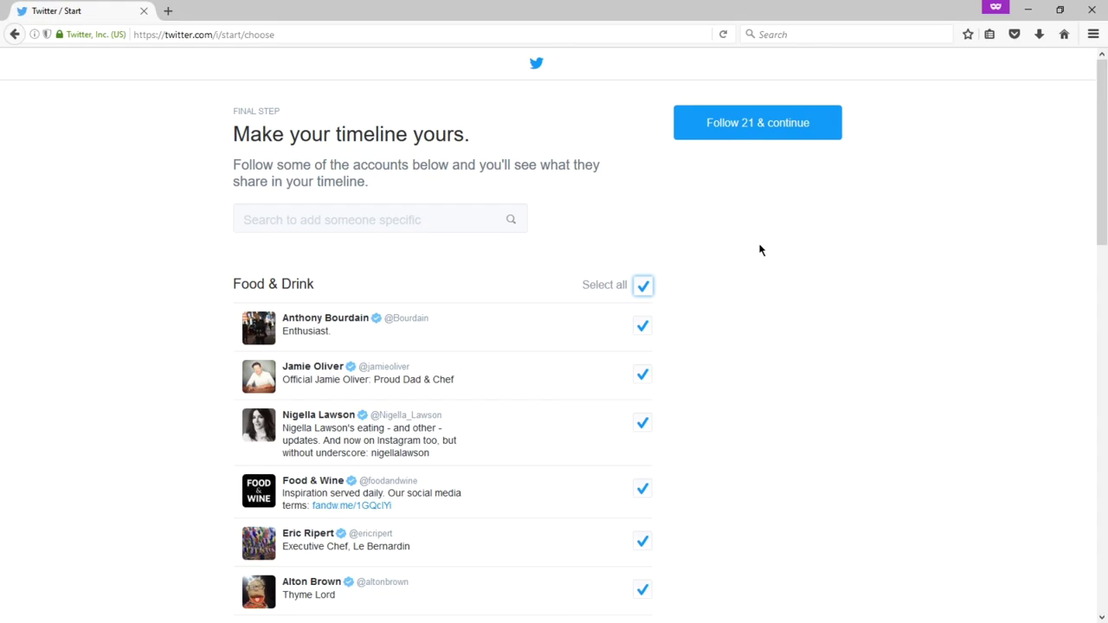
scroll(760, 251, down, 2)
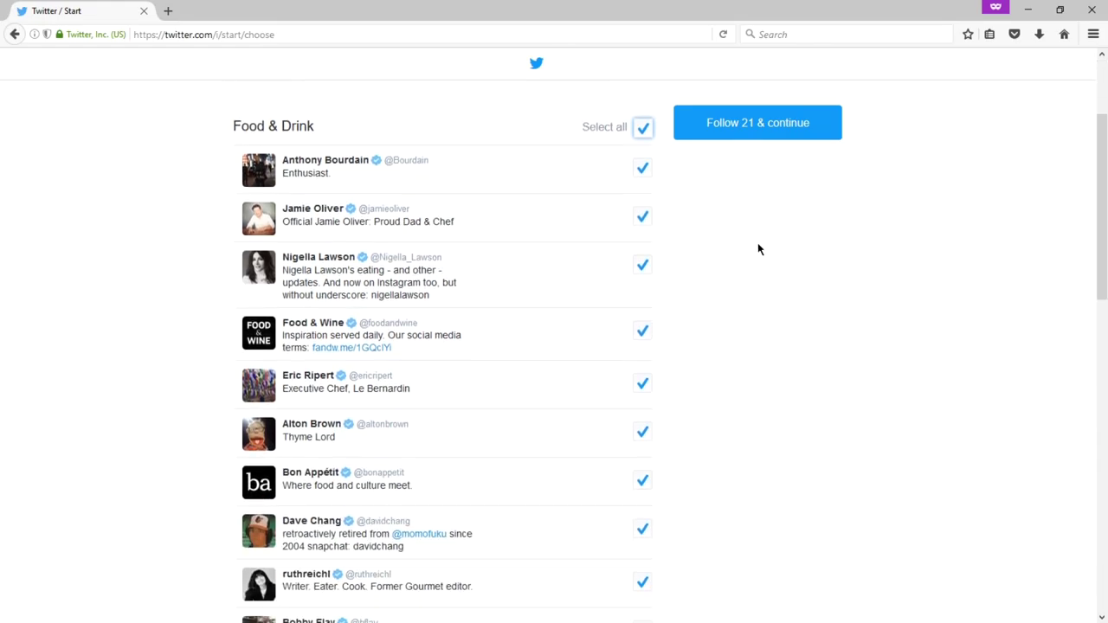
scroll(757, 250, up, 1)
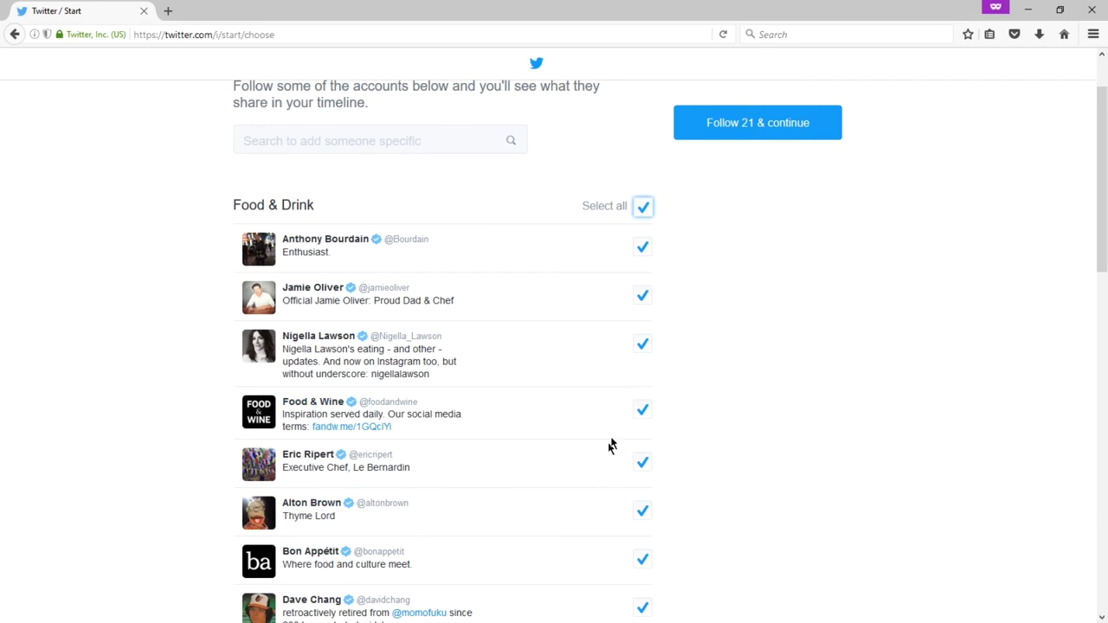
scroll(752, 421, down, 3)
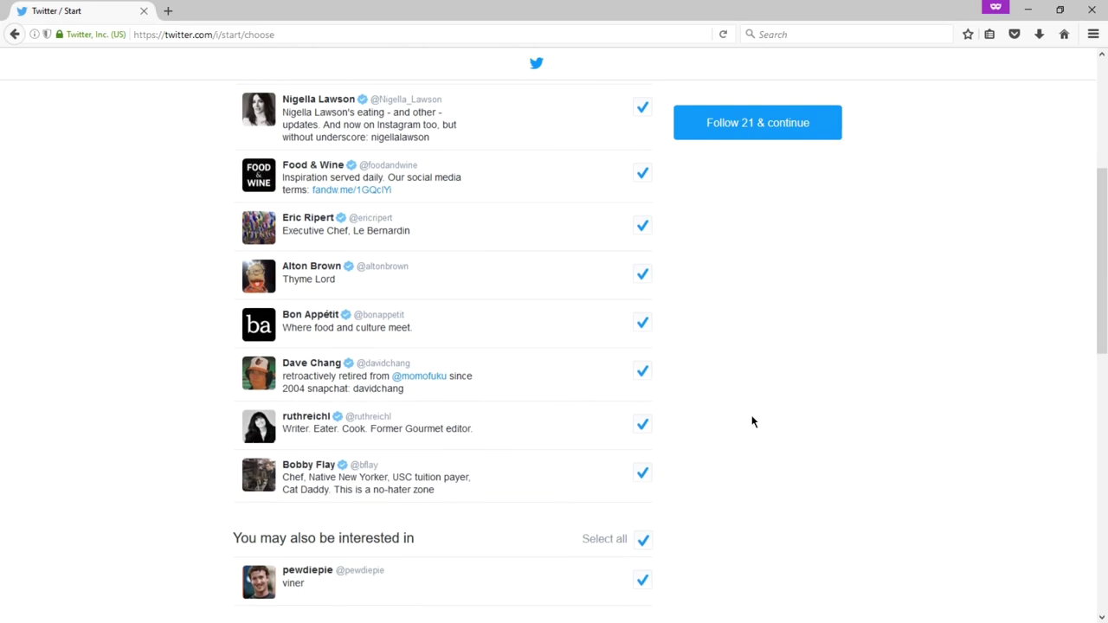
scroll(753, 422, down, 3)
Step: Deselect all 'Based on your location' and 'You may also be interested in' suggestions, leaving Follow 10
click(644, 412)
scroll(767, 435, down, 2)
scroll(640, 502, down, 2)
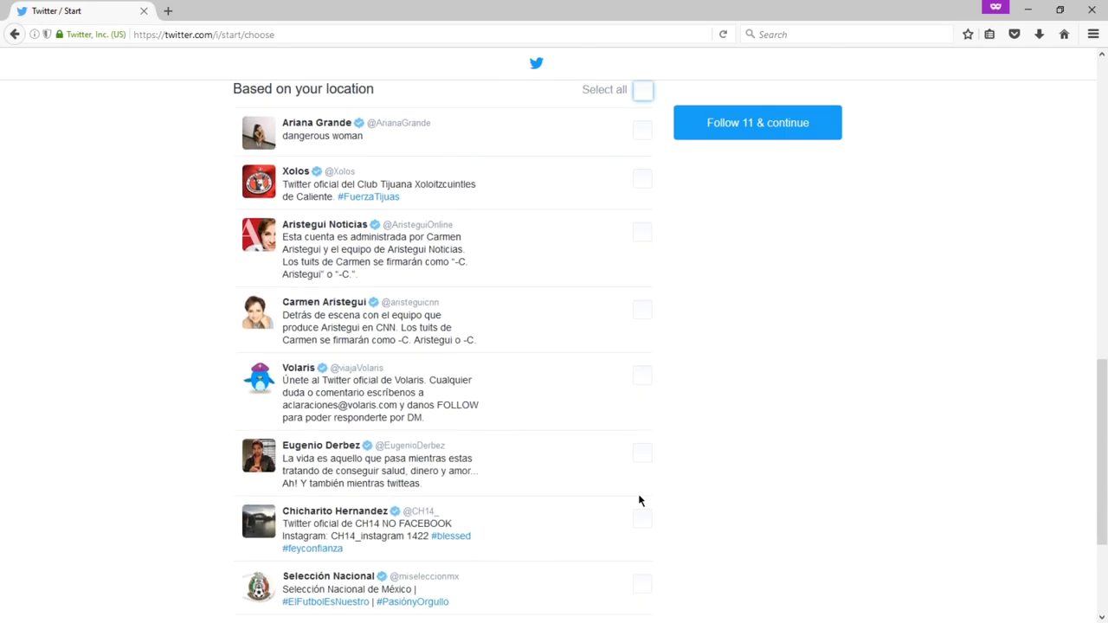
scroll(639, 500, down, 2)
scroll(641, 498, up, 5)
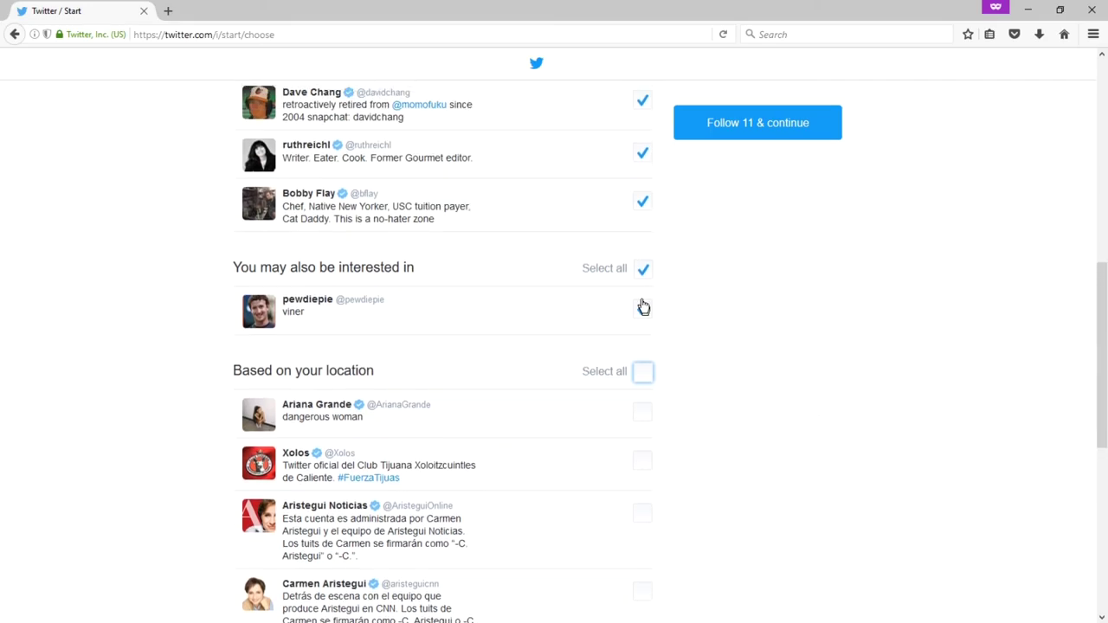
click(641, 272)
scroll(920, 430, up, 3)
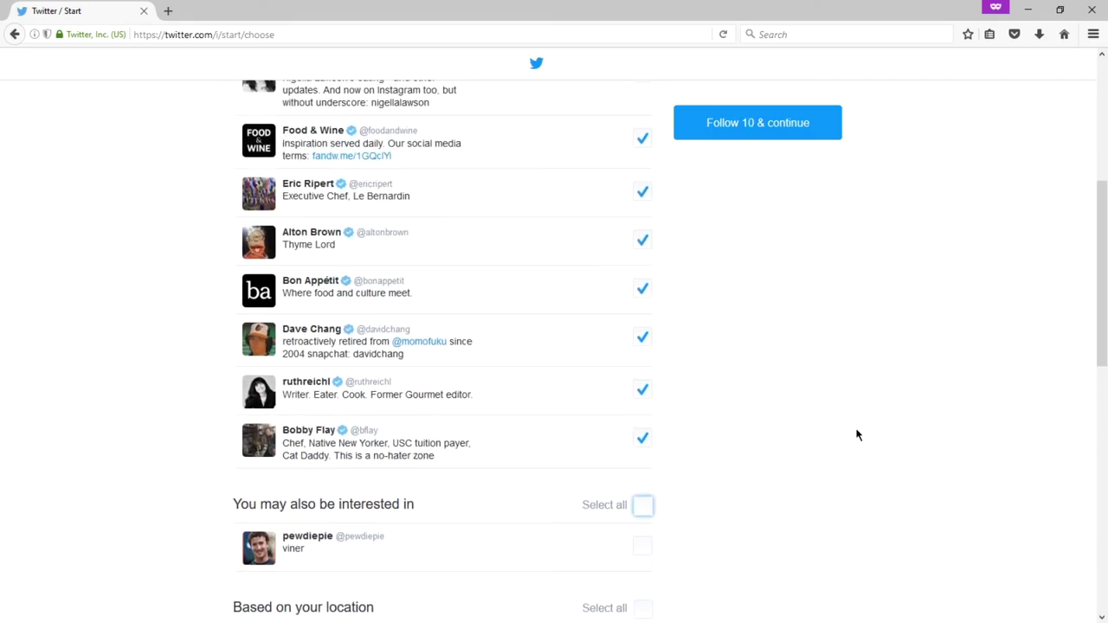
scroll(370, 376, up, 2)
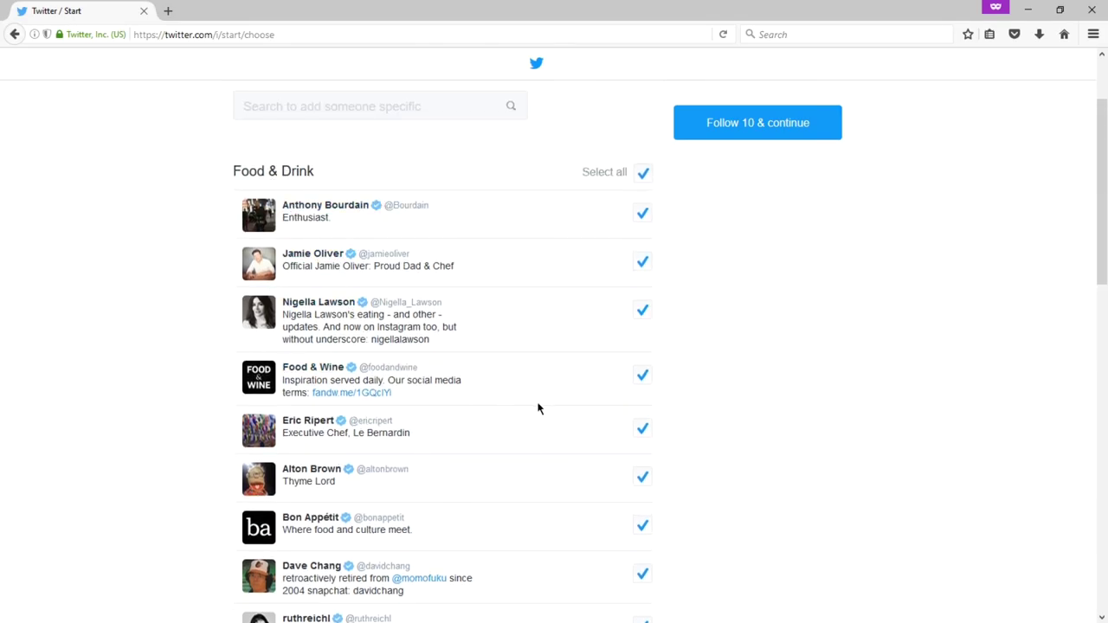
scroll(687, 381, up, 1)
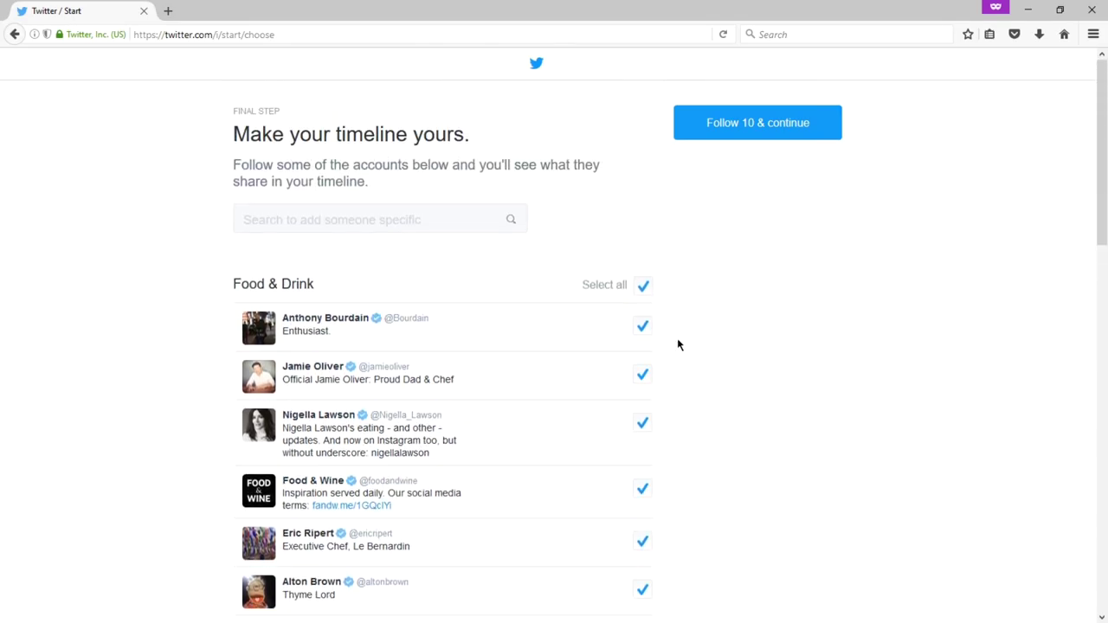
click(402, 222)
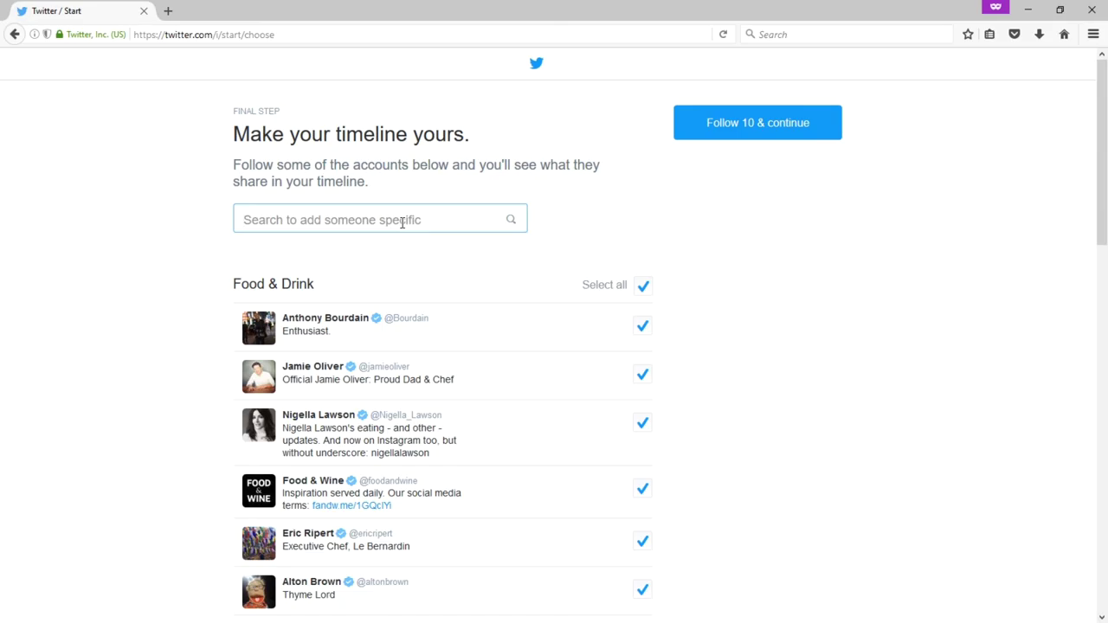
text(obama)
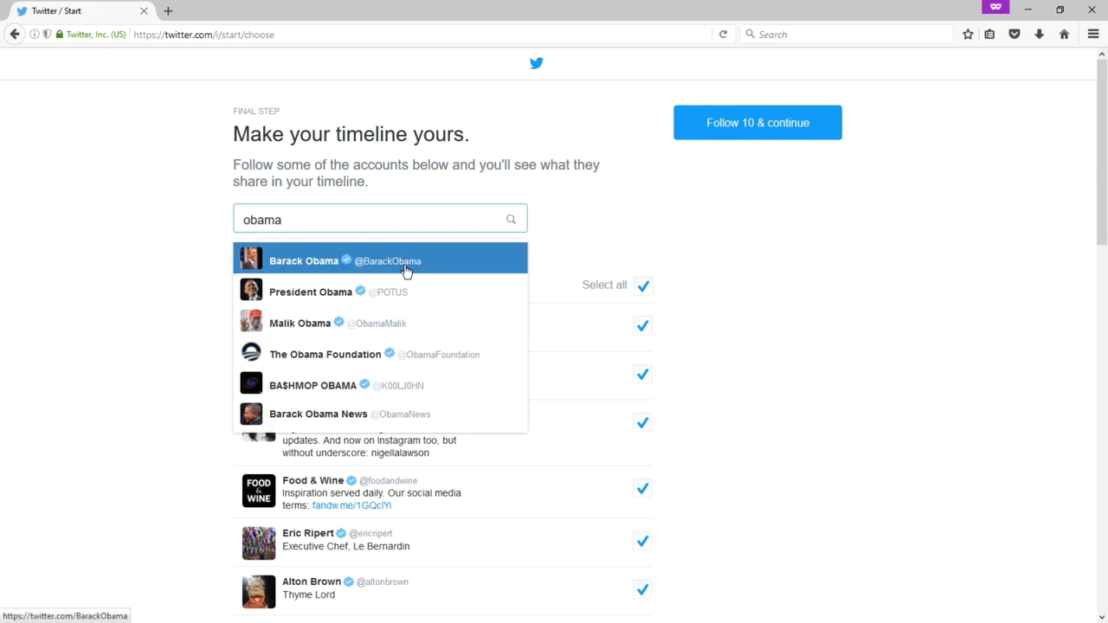
click(506, 372)
scroll(441, 348, down, 3)
scroll(507, 346, up, 3)
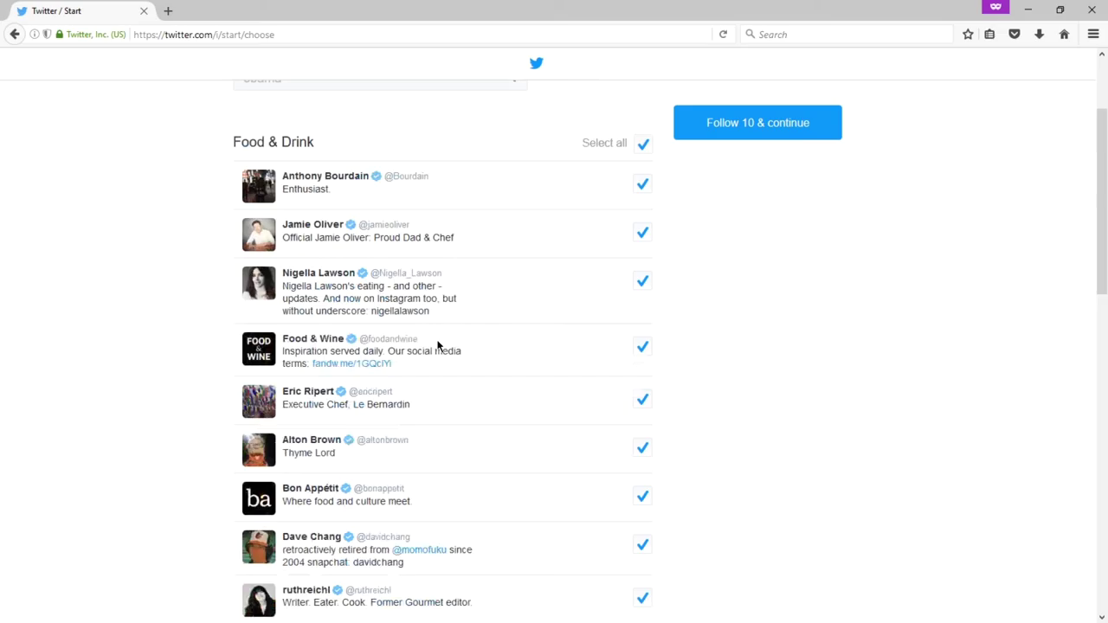
Step: Follow the 10 selected food accounts and complete onboarding to reach the home timeline
click(709, 137)
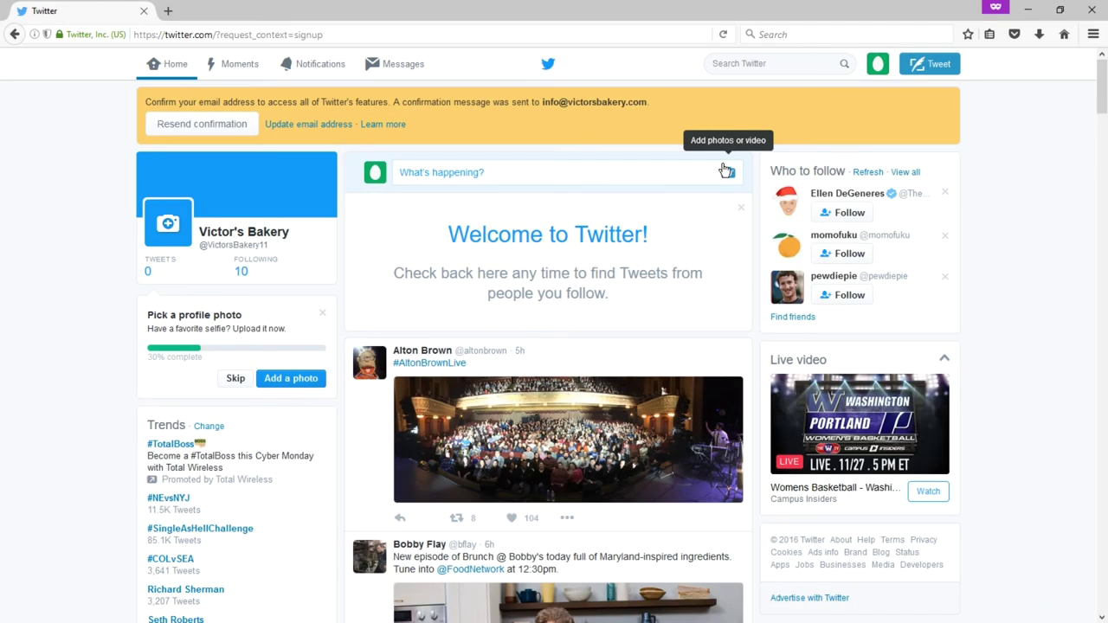